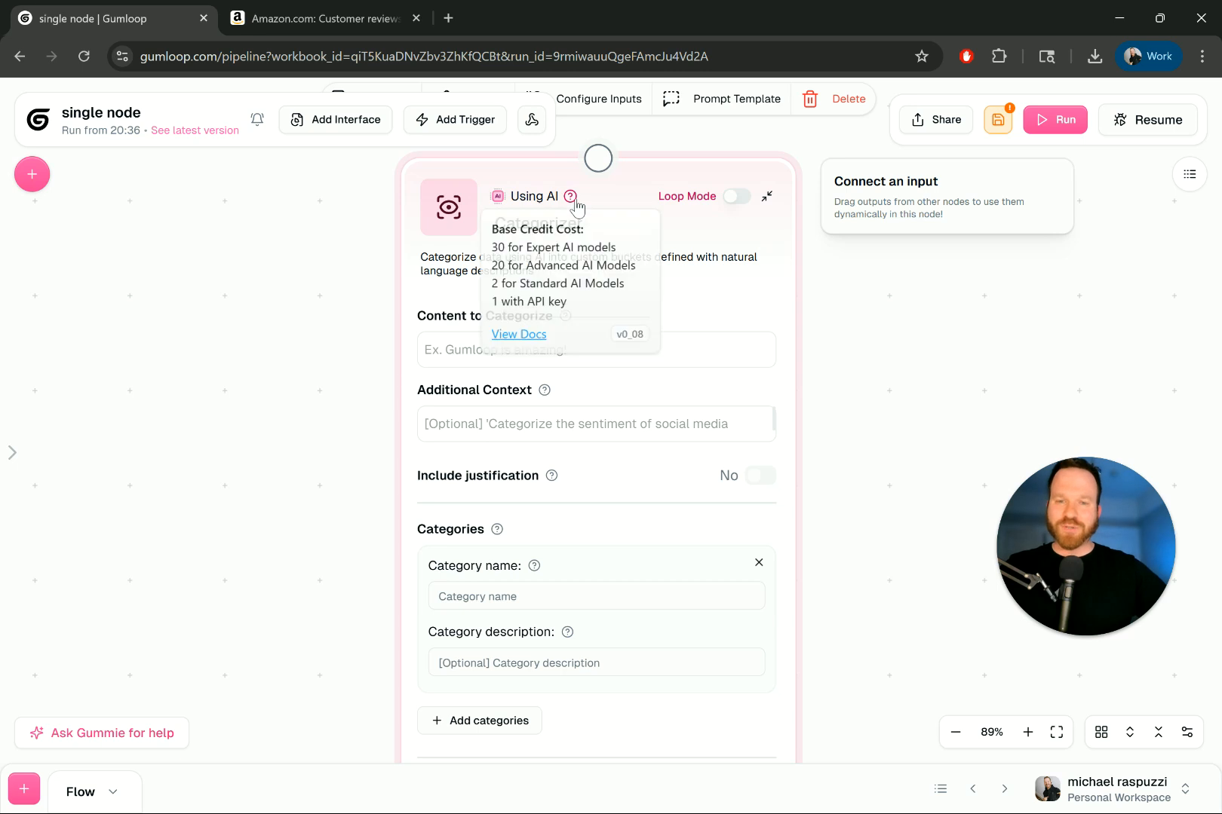
Check the Categorizer node's field explanations and turn on Include justification
{"action": "mouse_move", "coordinate": [566, 323]}
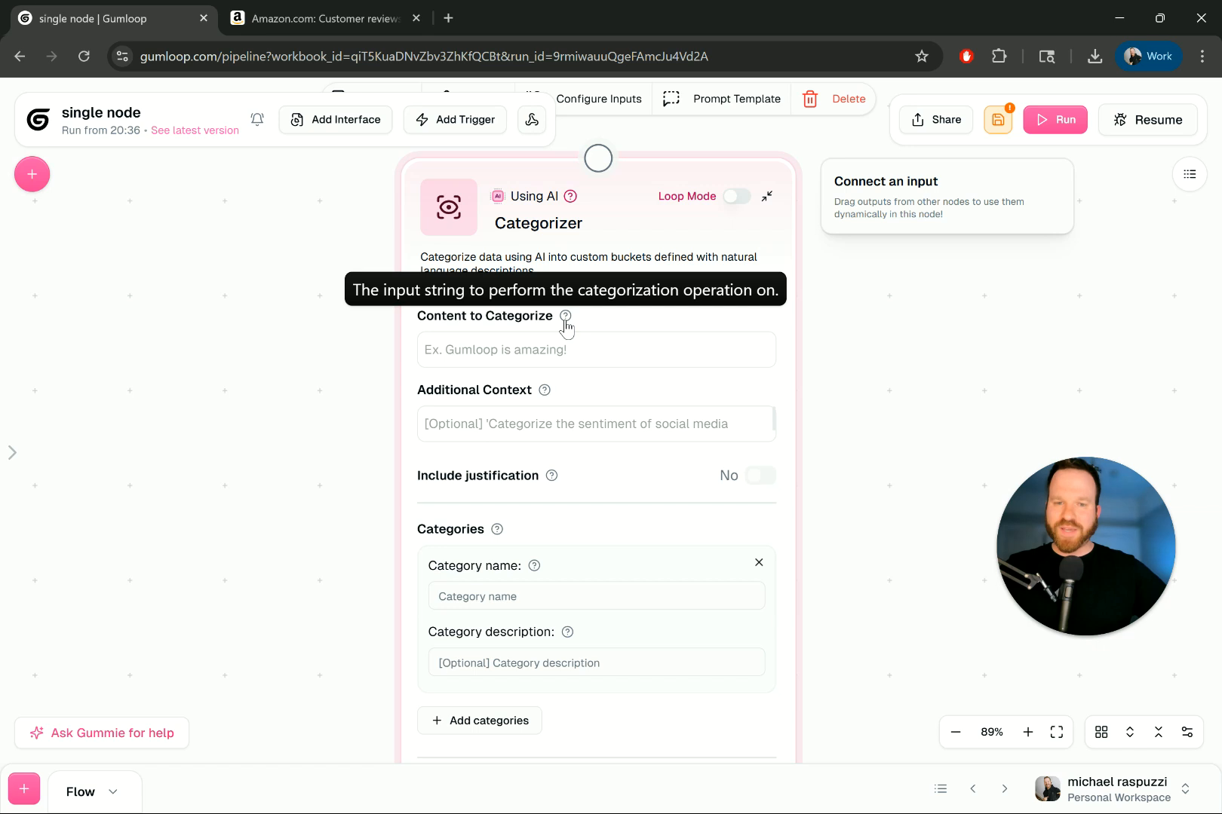
{"action": "left_click", "coordinate": [499, 346]}
{"action": "left_click_drag", "start_coordinate": [506, 276], "coordinate": [514, 226]}
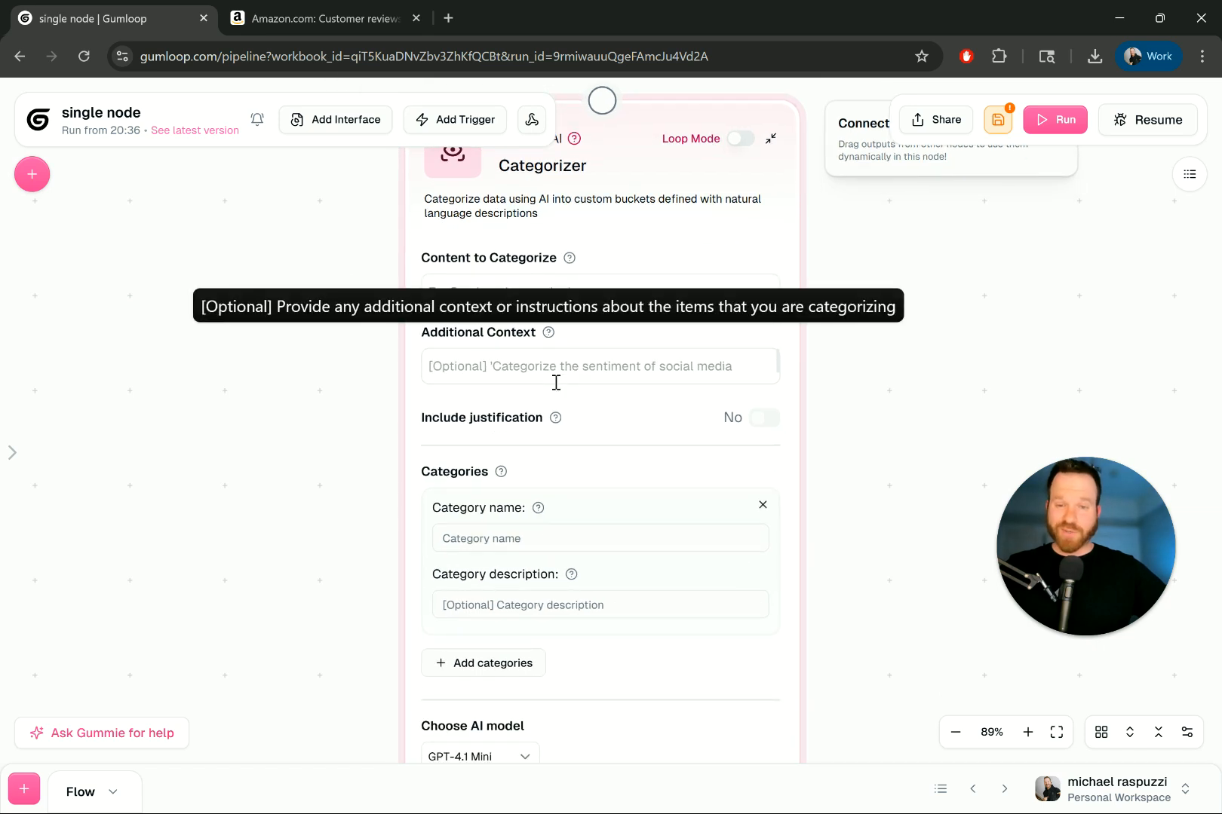
{"action": "mouse_move", "coordinate": [558, 420]}
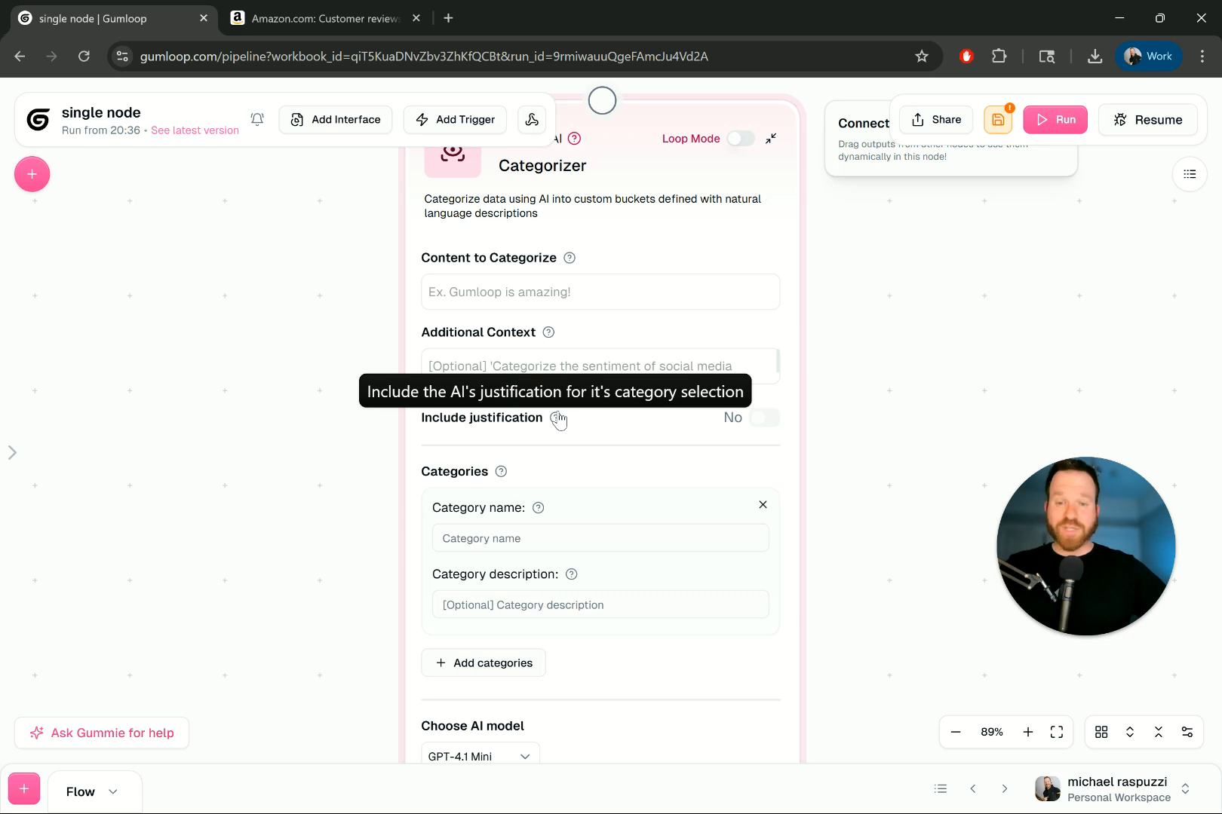
{"action": "left_click", "coordinate": [766, 420]}
{"action": "left_click_drag", "start_coordinate": [858, 449], "coordinate": [841, 341]}
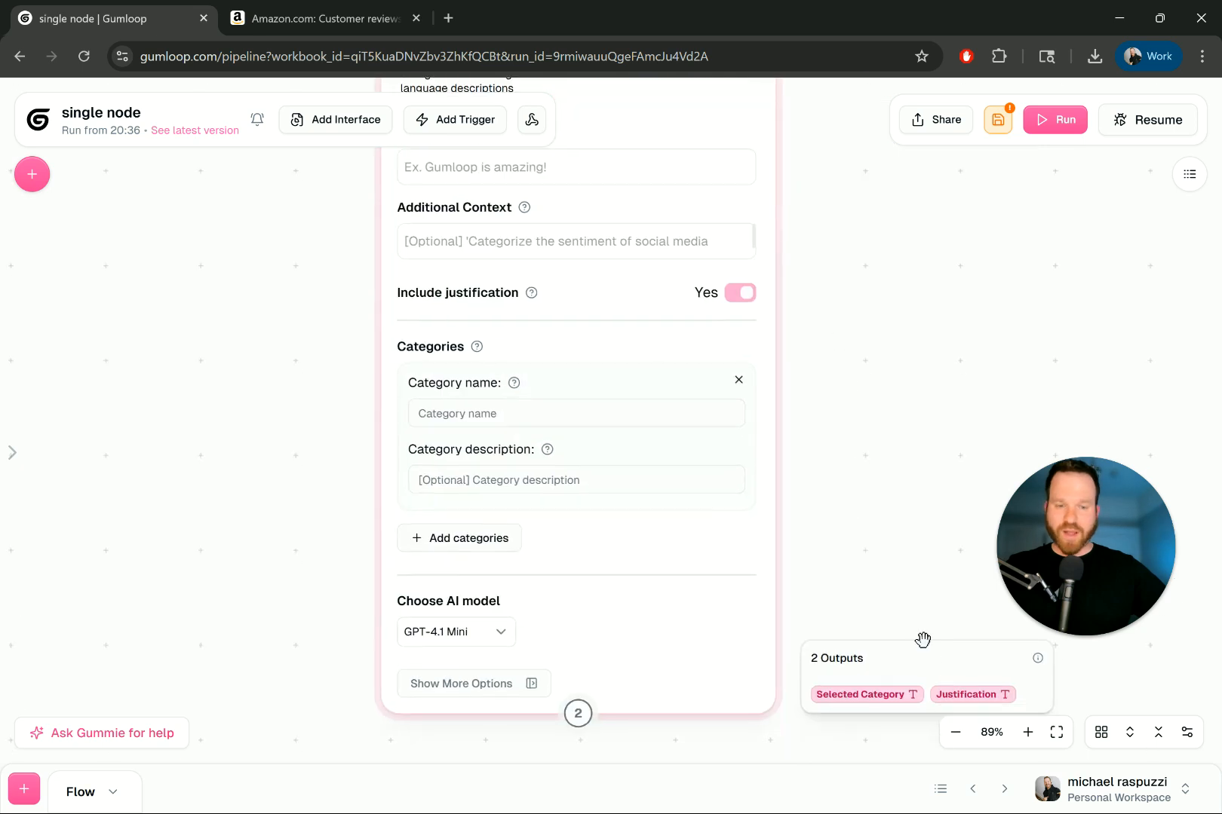
{"action": "left_click", "coordinate": [746, 301]}
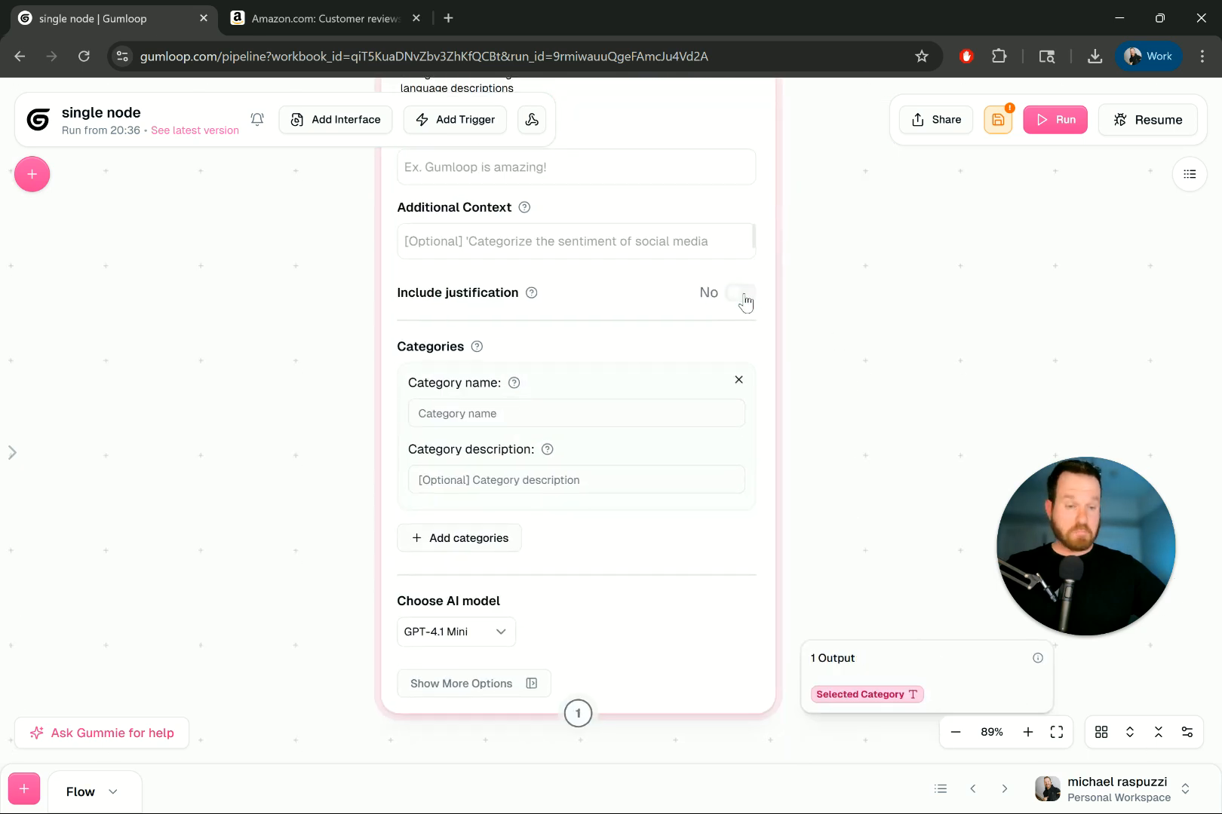
{"action": "left_click", "coordinate": [747, 302]}
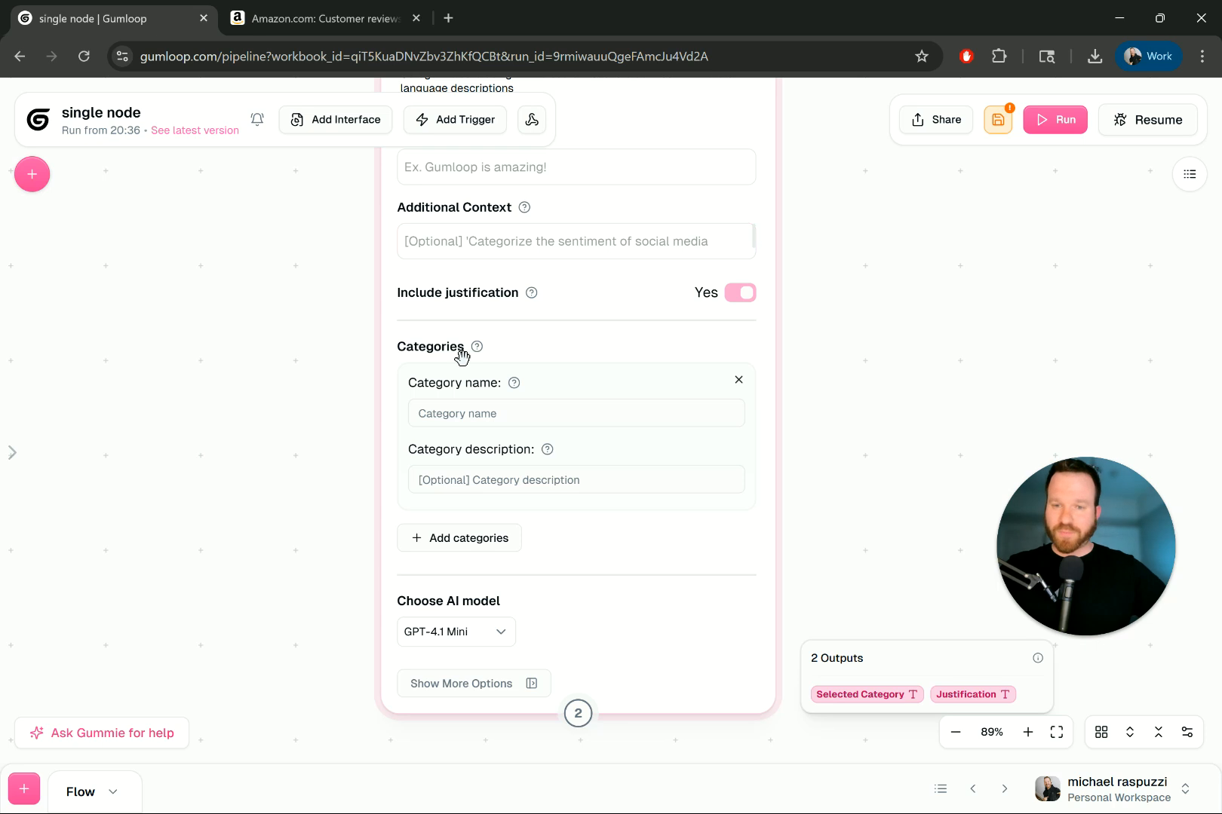
Add a second category entry to the Categorizer node
{"action": "mouse_move", "coordinate": [480, 352]}
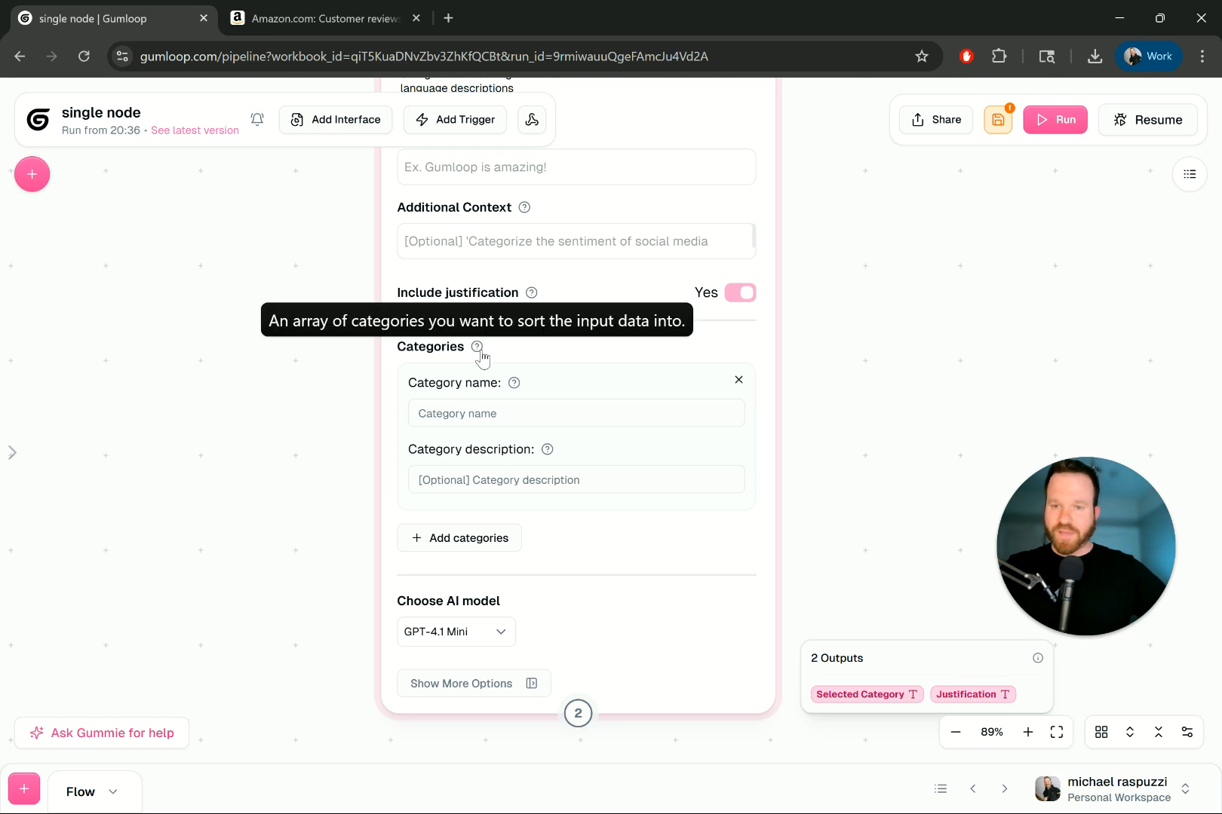
{"action": "left_click", "coordinate": [461, 530]}
{"action": "scroll", "coordinate": [485, 704], "scroll_direction": "down", "scroll_amount": 2}
{"action": "scroll", "coordinate": [486, 700], "scroll_direction": "up", "scroll_amount": 5}
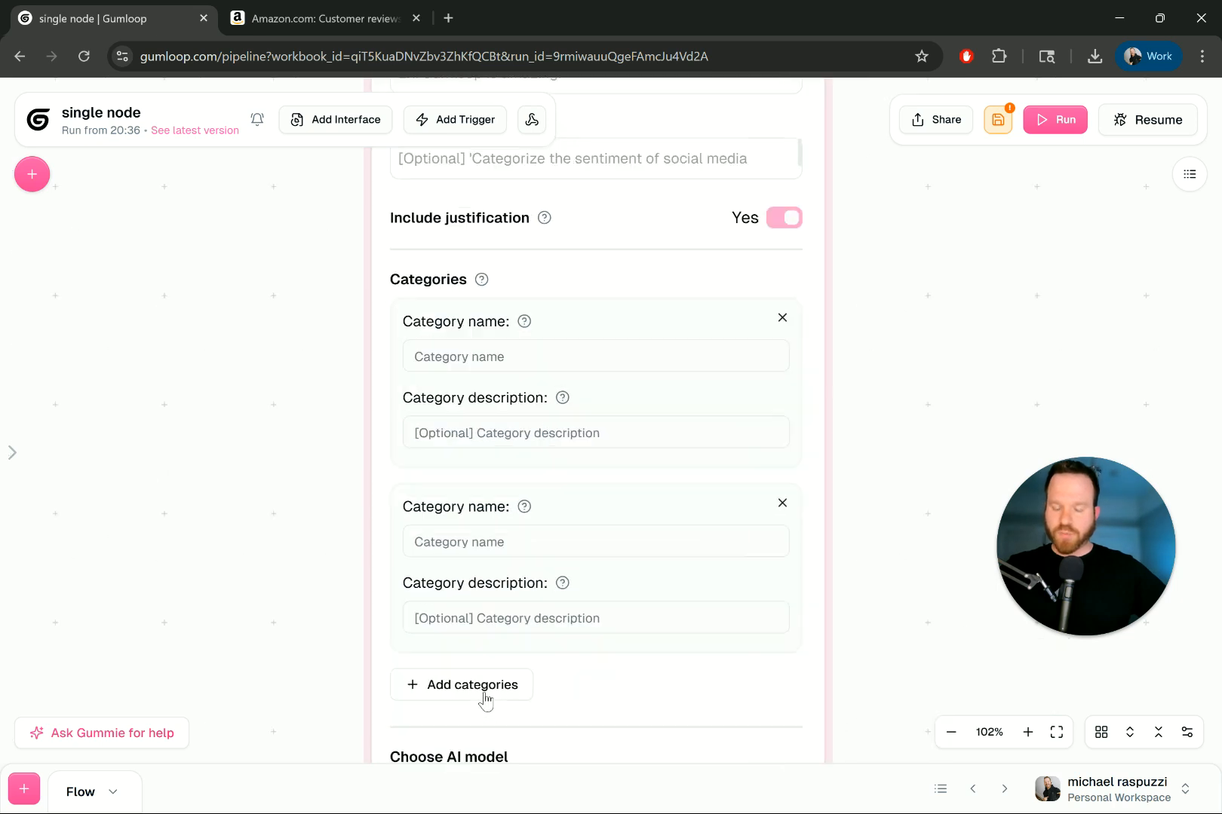
Examine the Categorizer's AI model choices and its additional options, including response caching and temperature
{"action": "scroll", "coordinate": [486, 692], "scroll_direction": "down", "scroll_amount": 3}
{"action": "left_click_drag", "start_coordinate": [306, 495], "coordinate": [308, 269]}
{"action": "scroll", "coordinate": [562, 451], "scroll_direction": "up", "scroll_amount": 3}
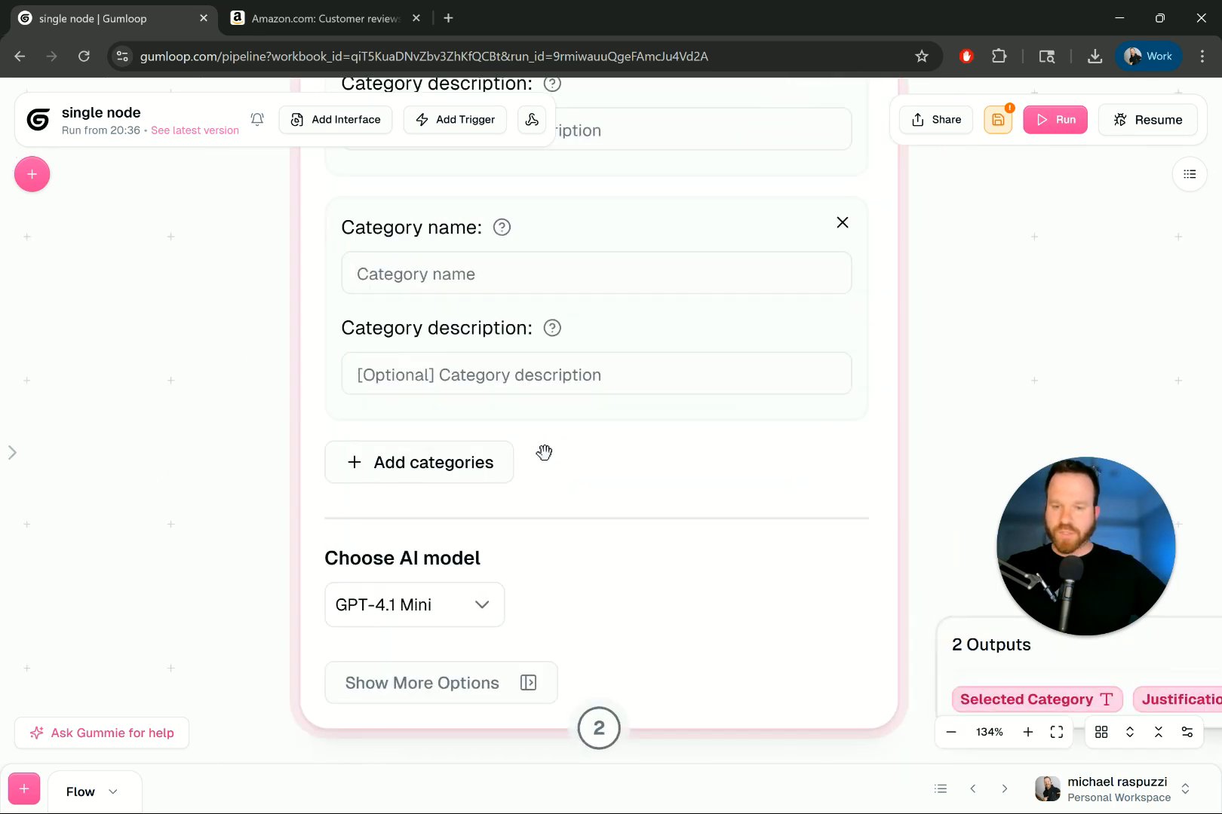
{"action": "scroll", "coordinate": [544, 453], "scroll_direction": "down", "scroll_amount": 1}
{"action": "left_click", "coordinate": [486, 596]}
{"action": "scroll", "coordinate": [477, 534], "scroll_direction": "down", "scroll_amount": 3}
{"action": "scroll", "coordinate": [490, 551], "scroll_direction": "up", "scroll_amount": 3}
{"action": "left_click", "coordinate": [528, 653]}
{"action": "scroll", "coordinate": [850, 284], "scroll_direction": "down", "scroll_amount": 4}
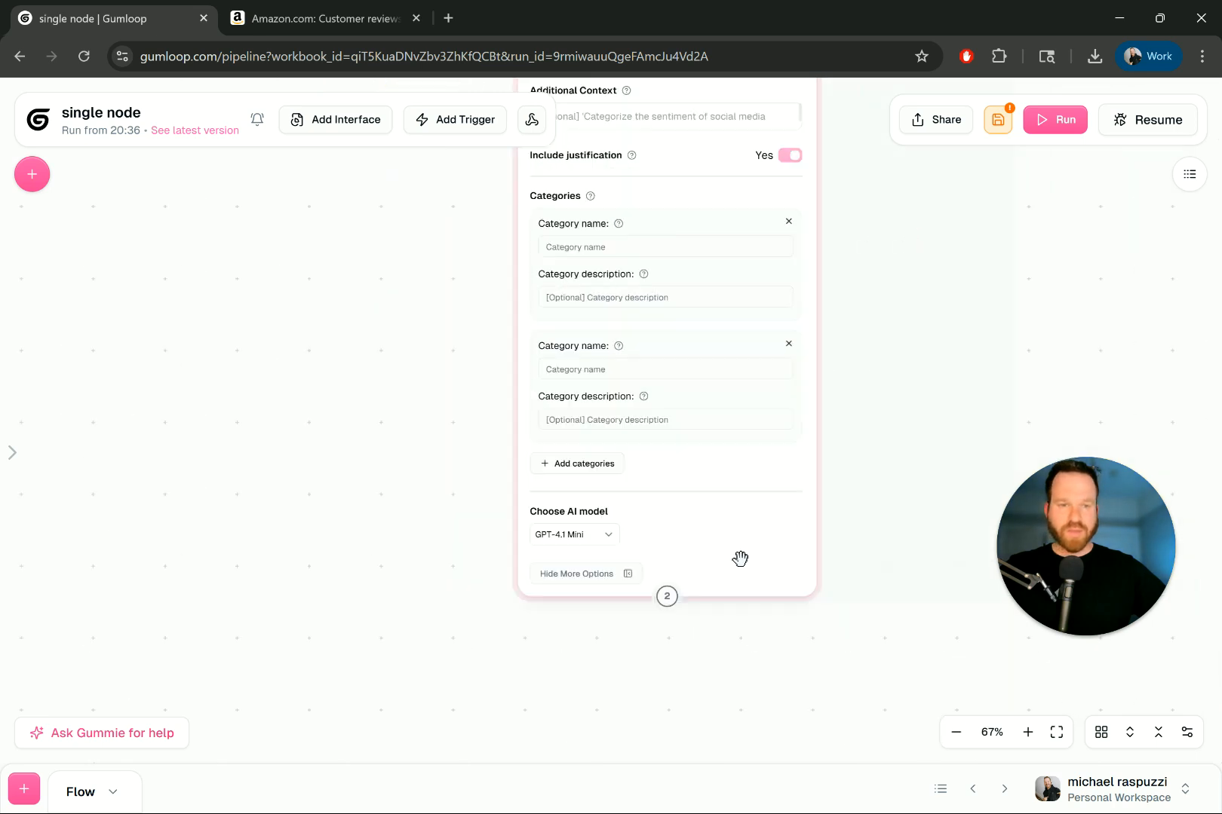
{"action": "left_click_drag", "start_coordinate": [854, 368], "coordinate": [669, 704]}
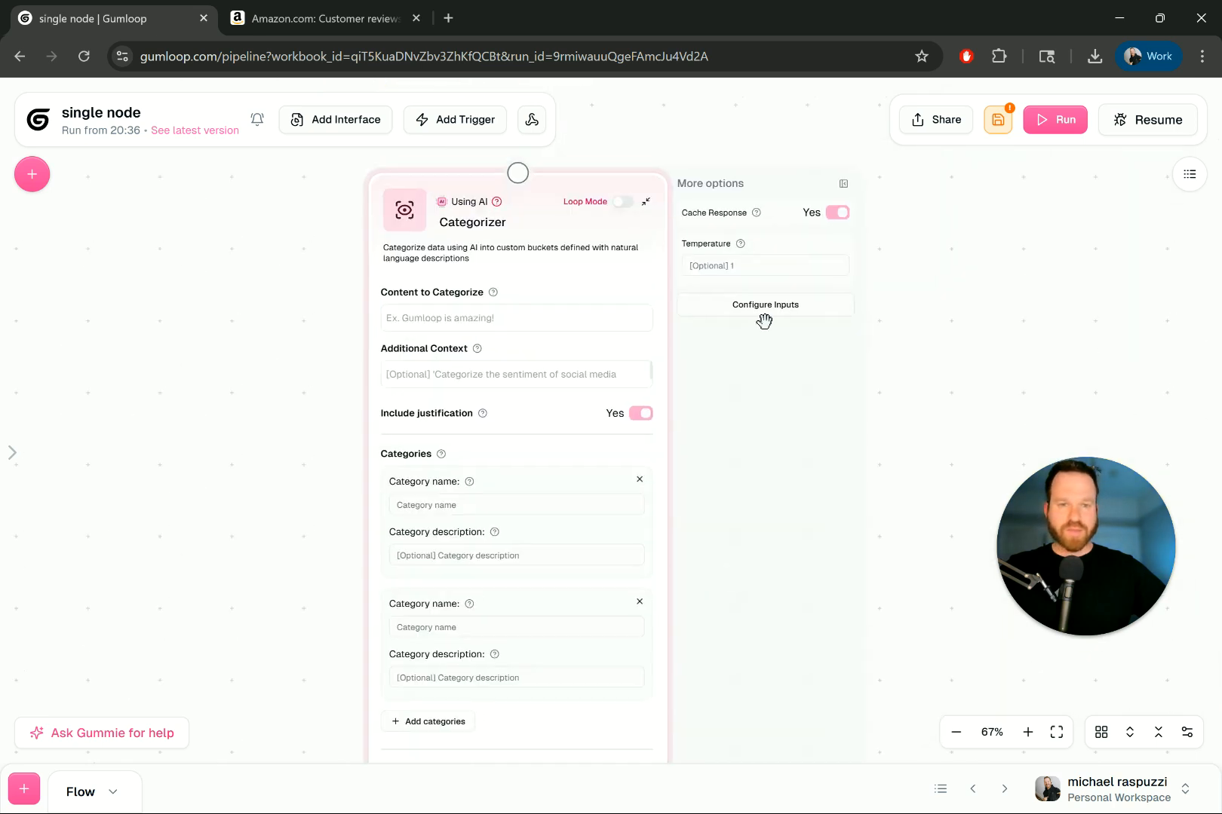
{"action": "left_click", "coordinate": [841, 185]}
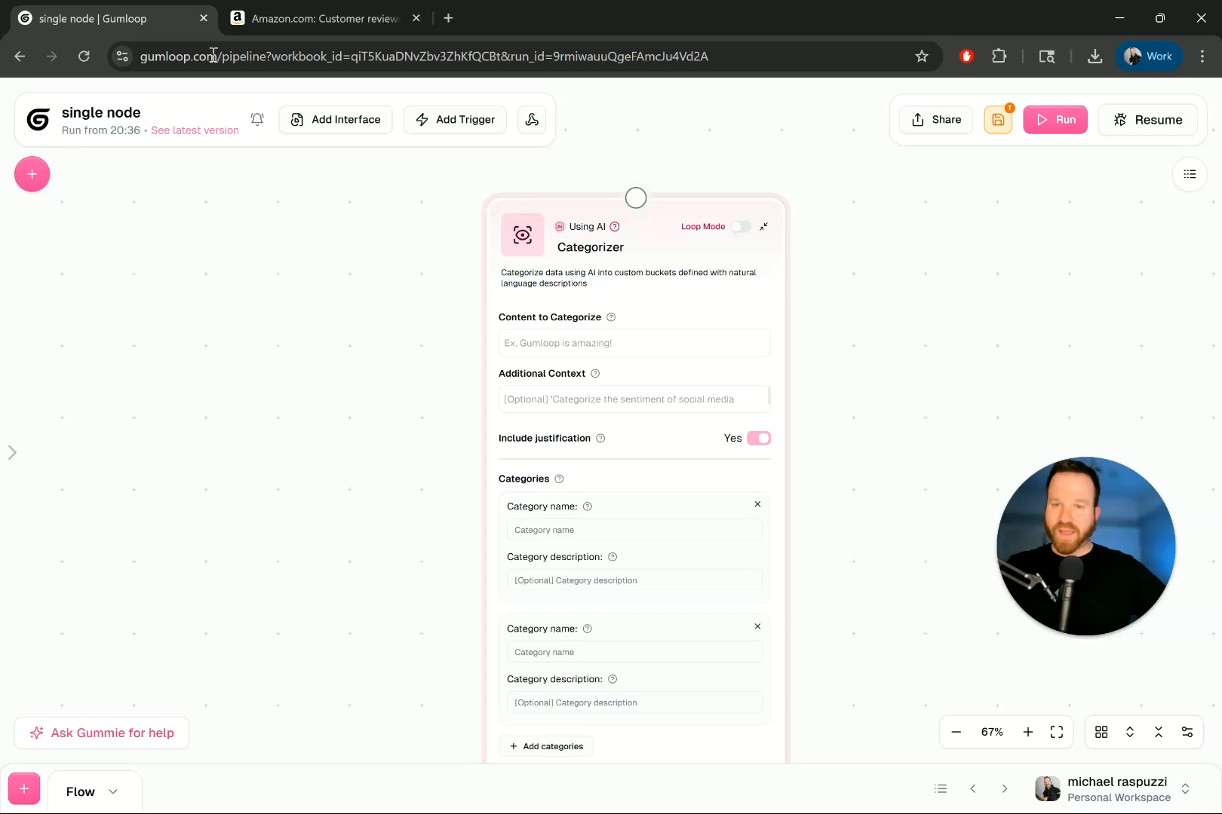
Switch to the Amazon page and open the five-star customer reviews of the Chef'n GarlicZoom Garlic Chopper
{"action": "left_click", "coordinate": [321, 18]}
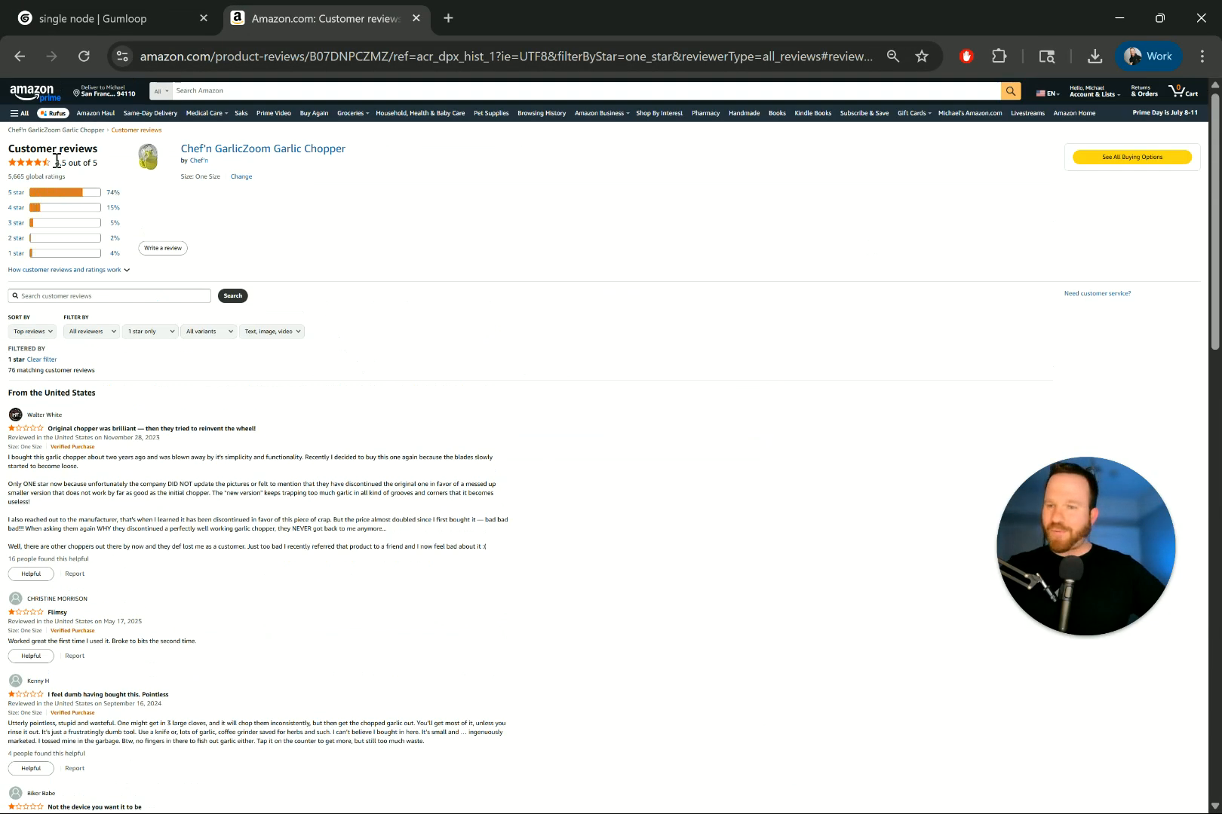
{"action": "scroll", "coordinate": [57, 162], "scroll_direction": "up", "scroll_amount": 5}
{"action": "scroll", "coordinate": [336, 191], "scroll_direction": "left", "scroll_amount": 1}
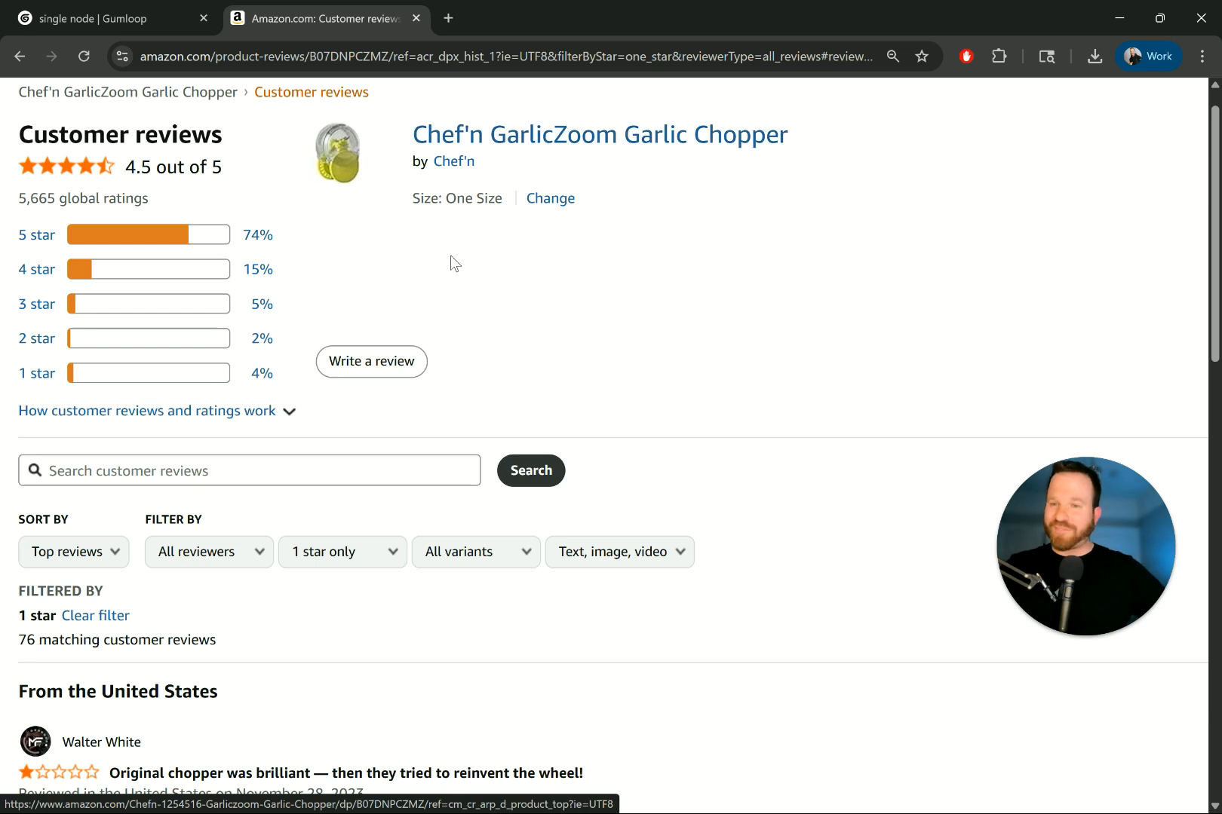
{"action": "scroll", "coordinate": [655, 260], "scroll_direction": "right", "scroll_amount": 10}
{"action": "scroll", "coordinate": [547, 310], "scroll_direction": "left", "scroll_amount": 10}
{"action": "key", "text": "alt+Left"}
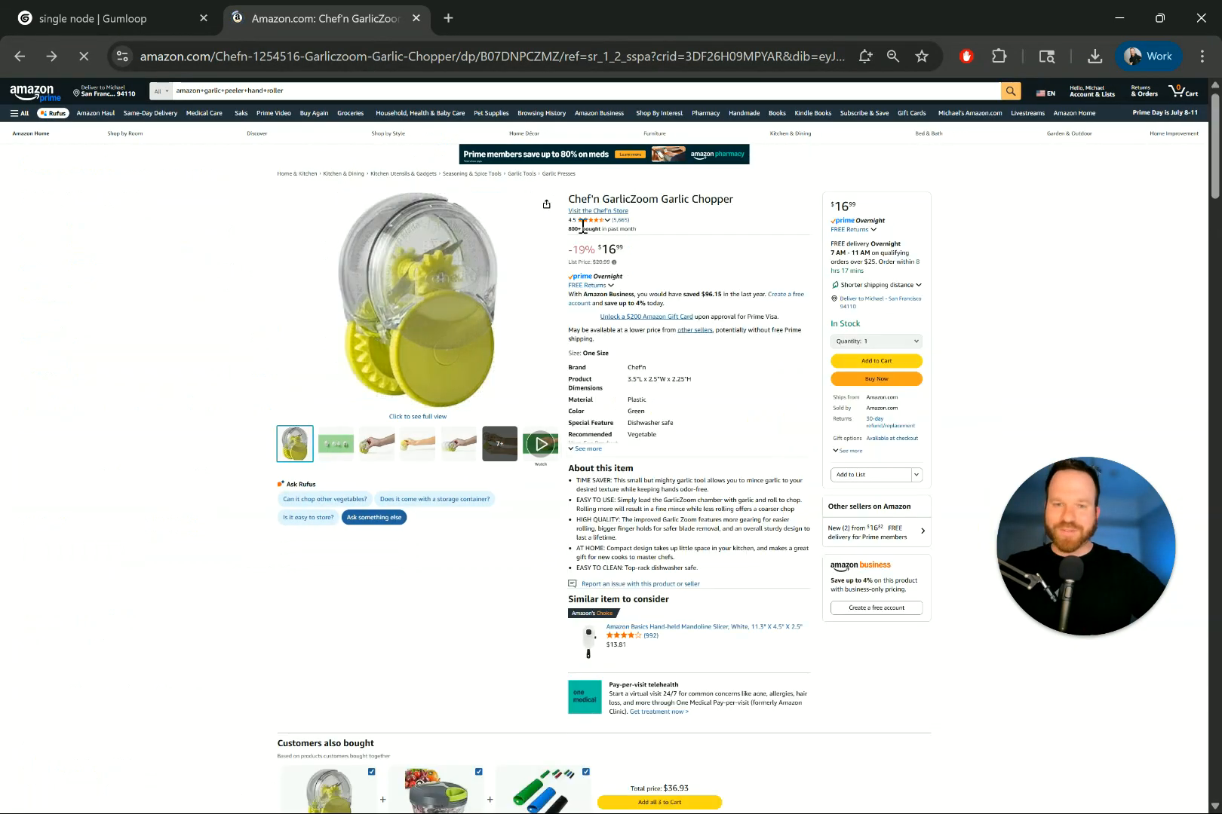
{"action": "mouse_move", "coordinate": [594, 220]}
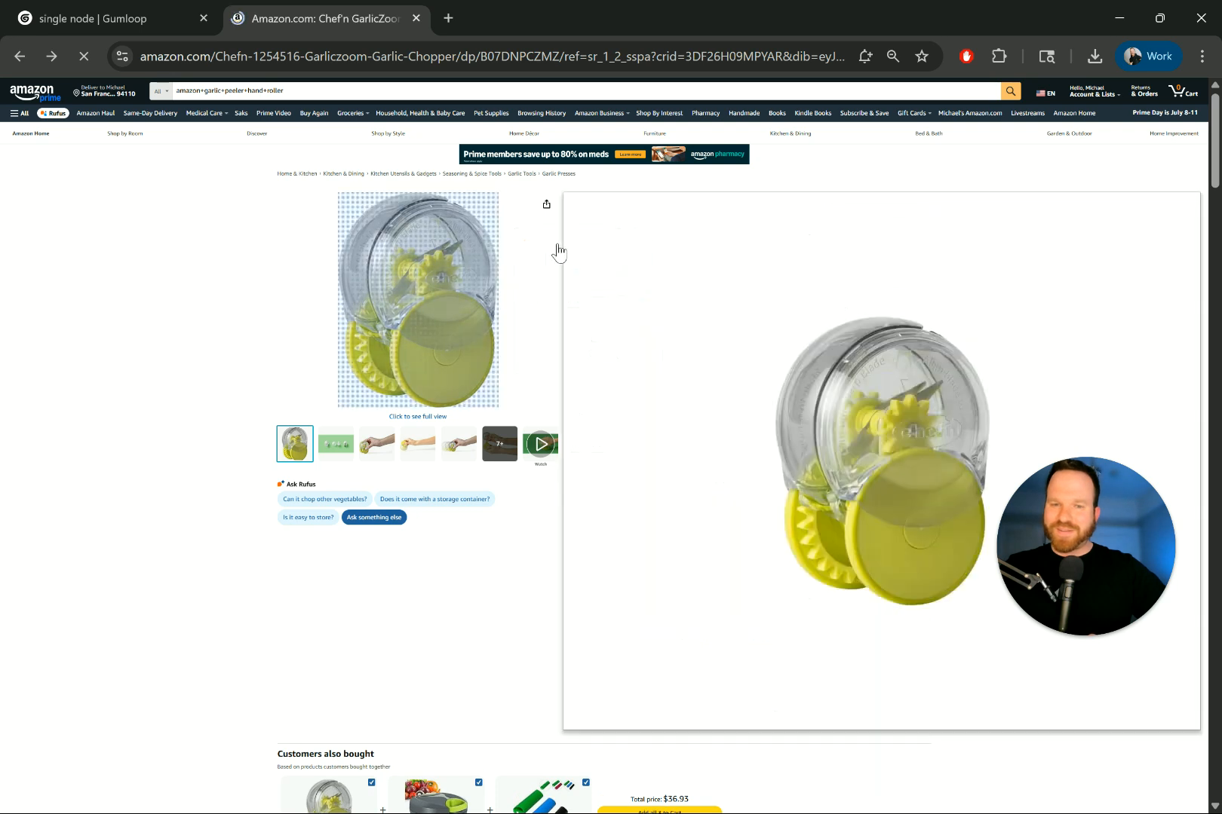
{"action": "left_click", "coordinate": [530, 273]}
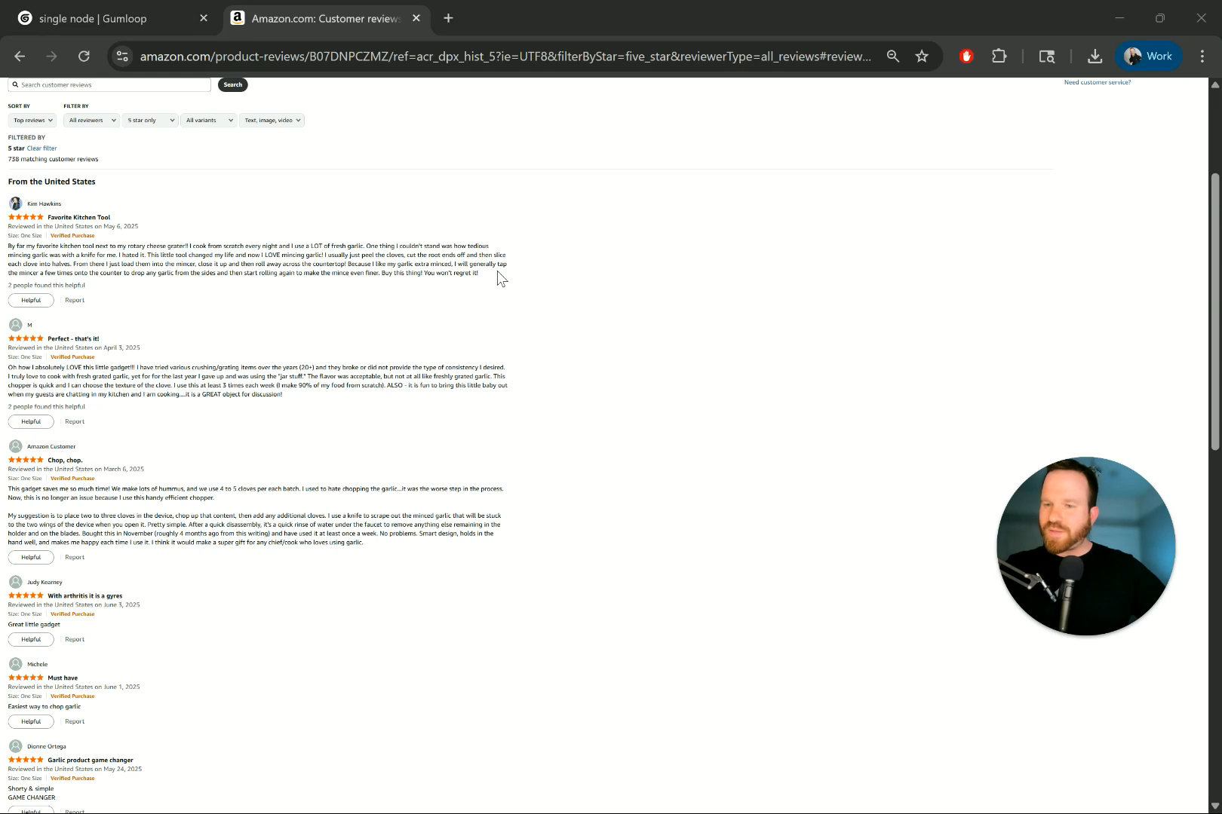
Copy the "Favorite Kitchen Tool" review text from Amazon into the Categorizer's Content to Categorize field in Gumloop
{"action": "left_click_drag", "start_coordinate": [499, 279], "coordinate": [4, 252]}
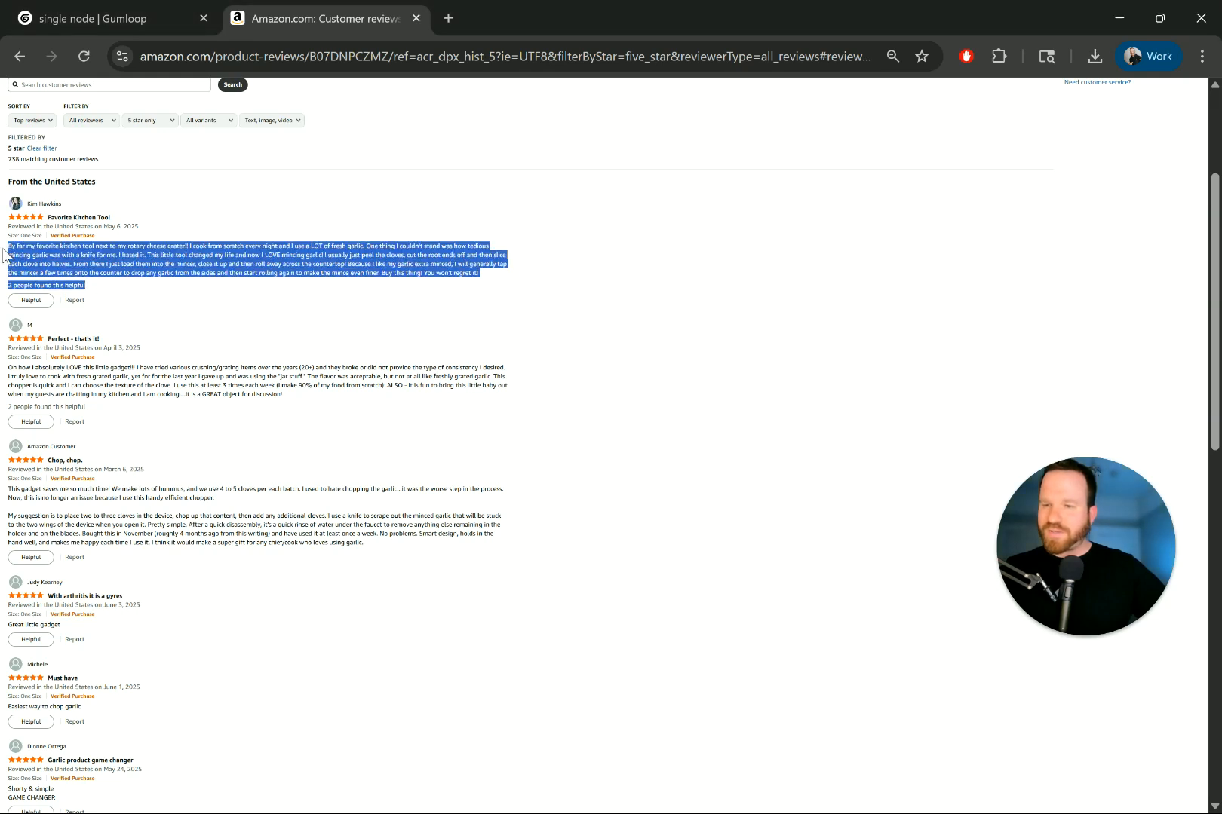
{"action": "left_click", "coordinate": [71, 265]}
{"action": "left_click_drag", "start_coordinate": [105, 293], "coordinate": [2, 251]}
{"action": "key", "text": "ctrl+c"}
{"action": "left_click", "coordinate": [136, 30]}
{"action": "left_click", "coordinate": [509, 345]}
{"action": "key", "text": "ctrl+v"}
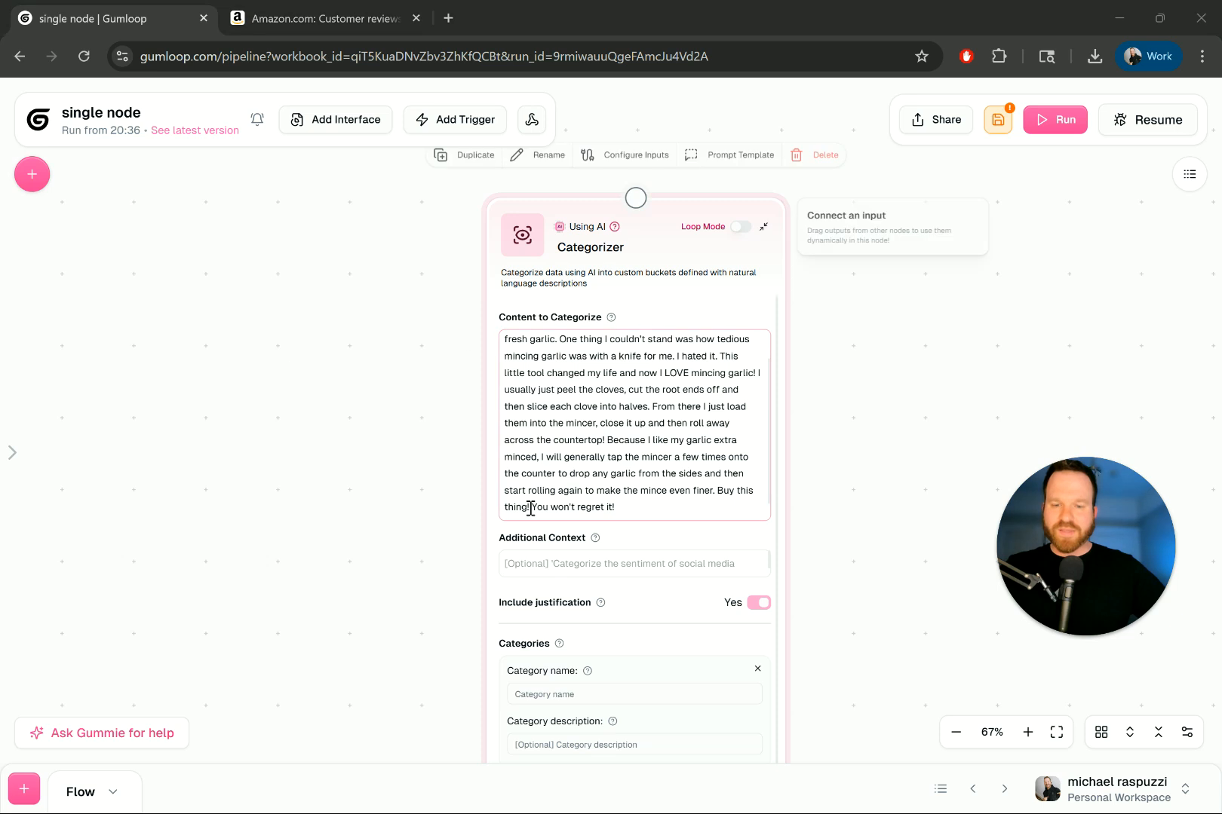
Enter "Product reviews: is it positive, neutral, or negative." as the Categorizer's additional context
{"action": "left_click", "coordinate": [581, 559]}
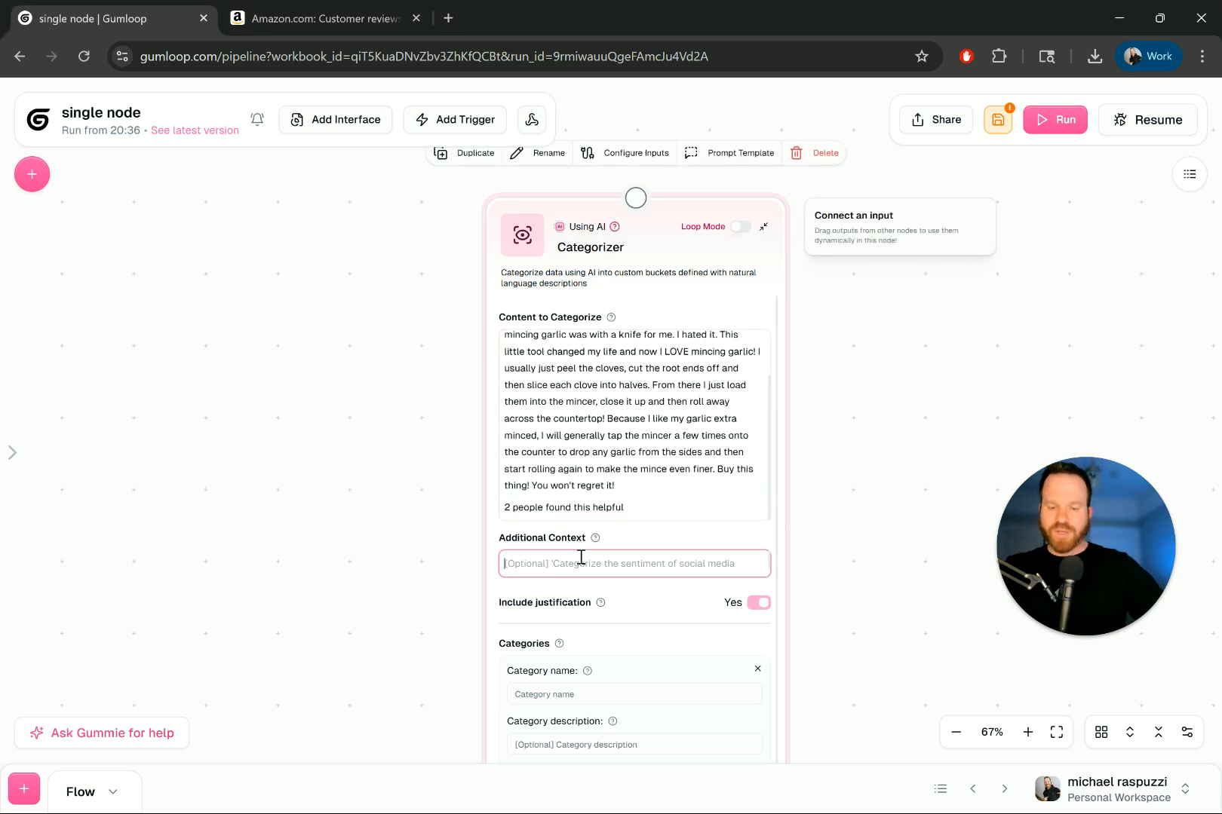
{"action": "type", "text": "Pro"}
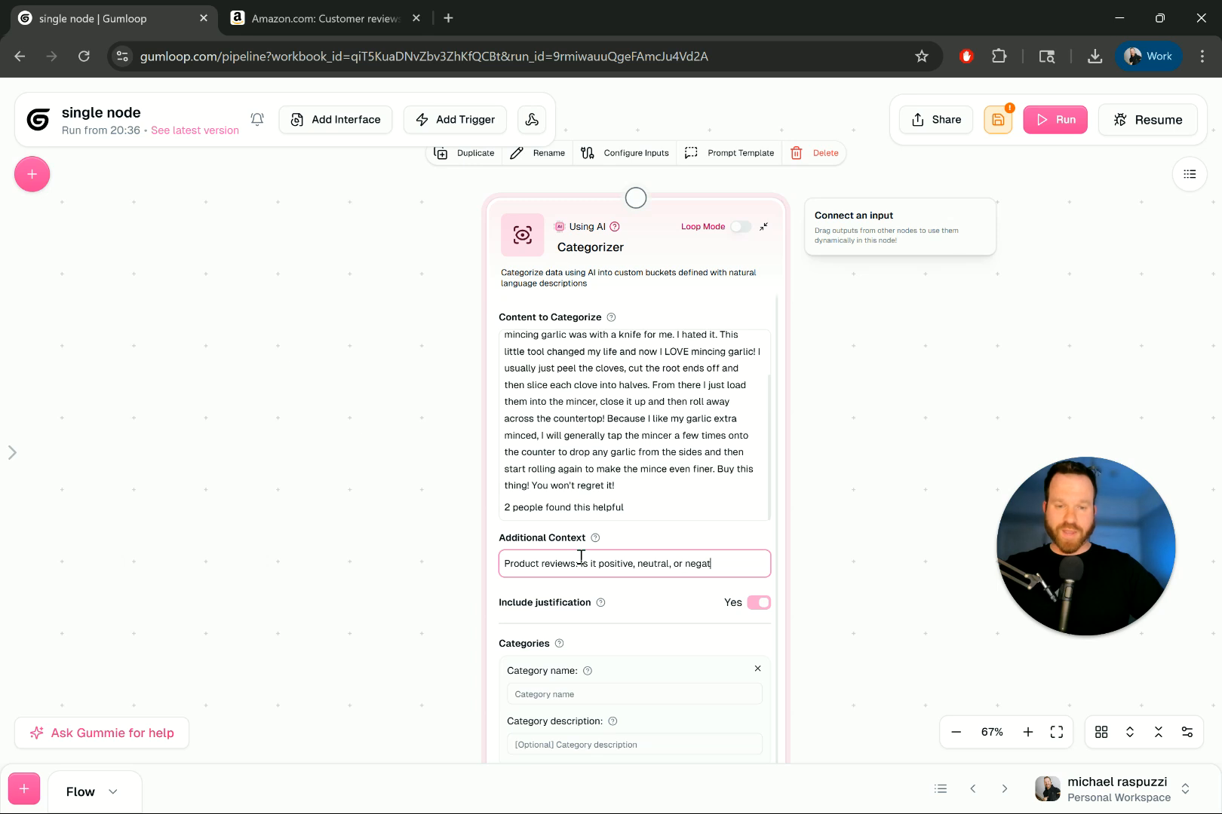
{"action": "left_click", "coordinate": [881, 458]}
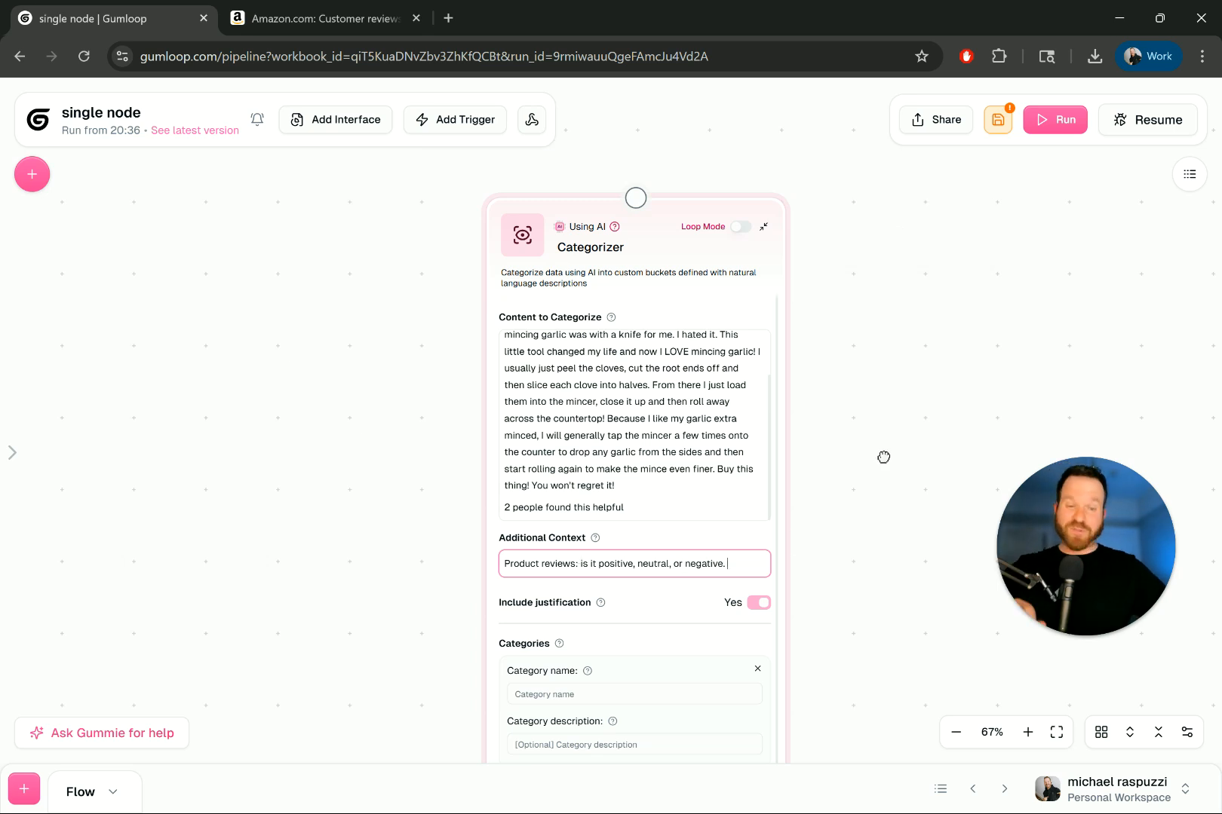
Revise the additional context to "Product reviews: is it very positive, positive, neutral, negative, or very negative."
{"action": "scroll", "coordinate": [881, 300], "scroll_direction": "down", "scroll_amount": 3}
{"action": "left_click", "coordinate": [591, 375]}
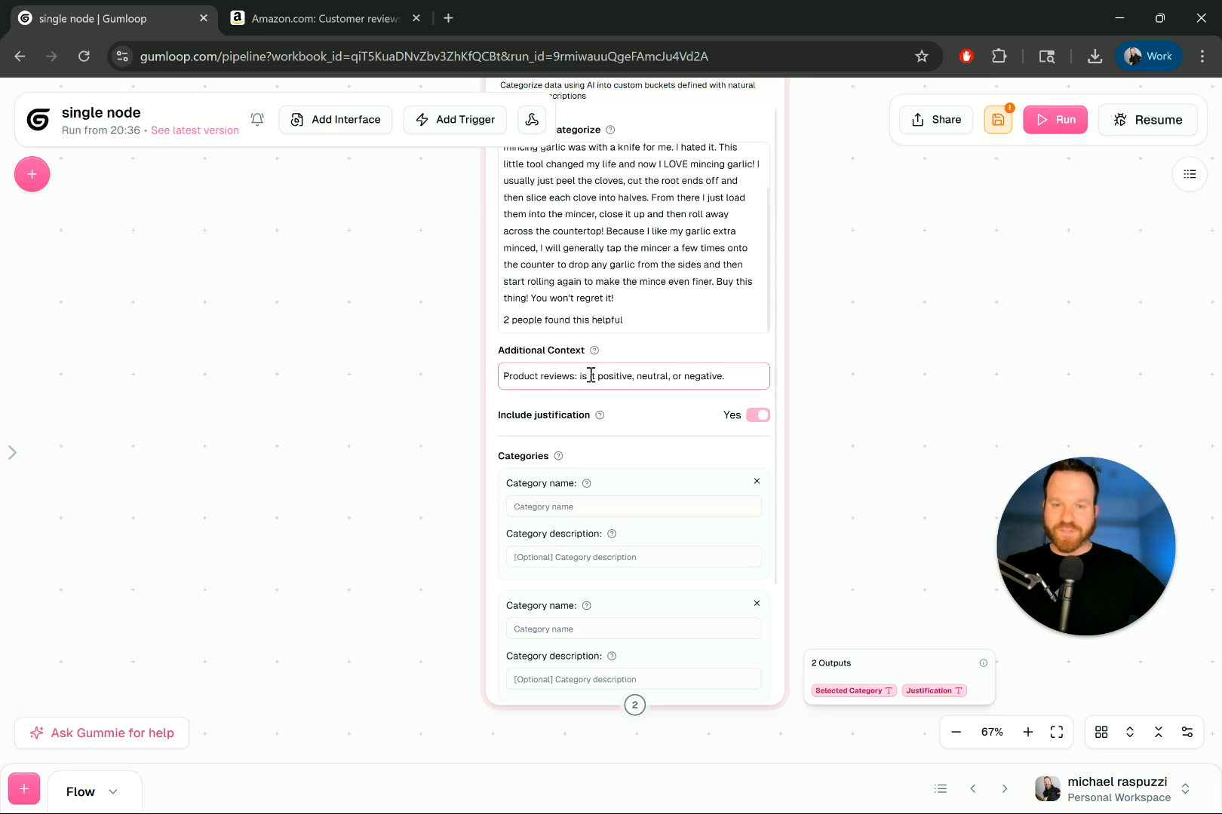
{"action": "type", "text": "it very po"}
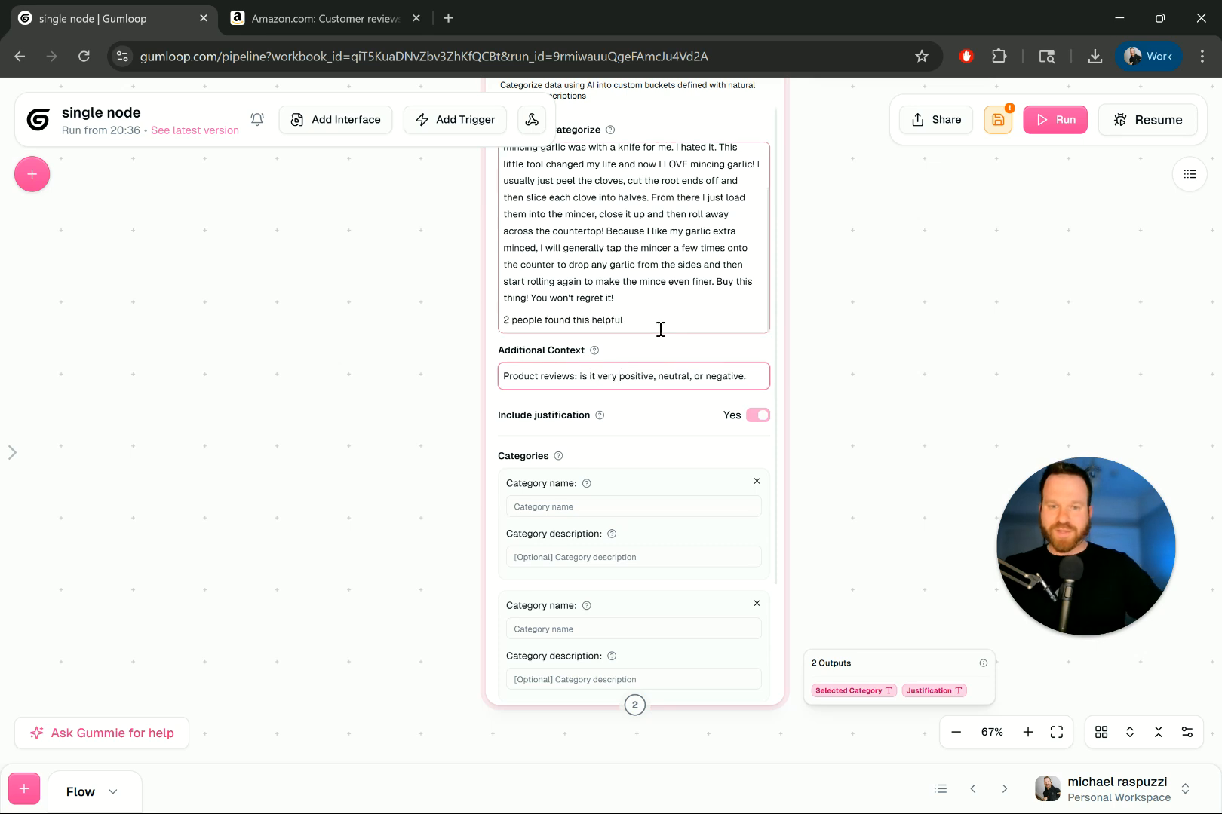
{"action": "type", "text": "sitive,"}
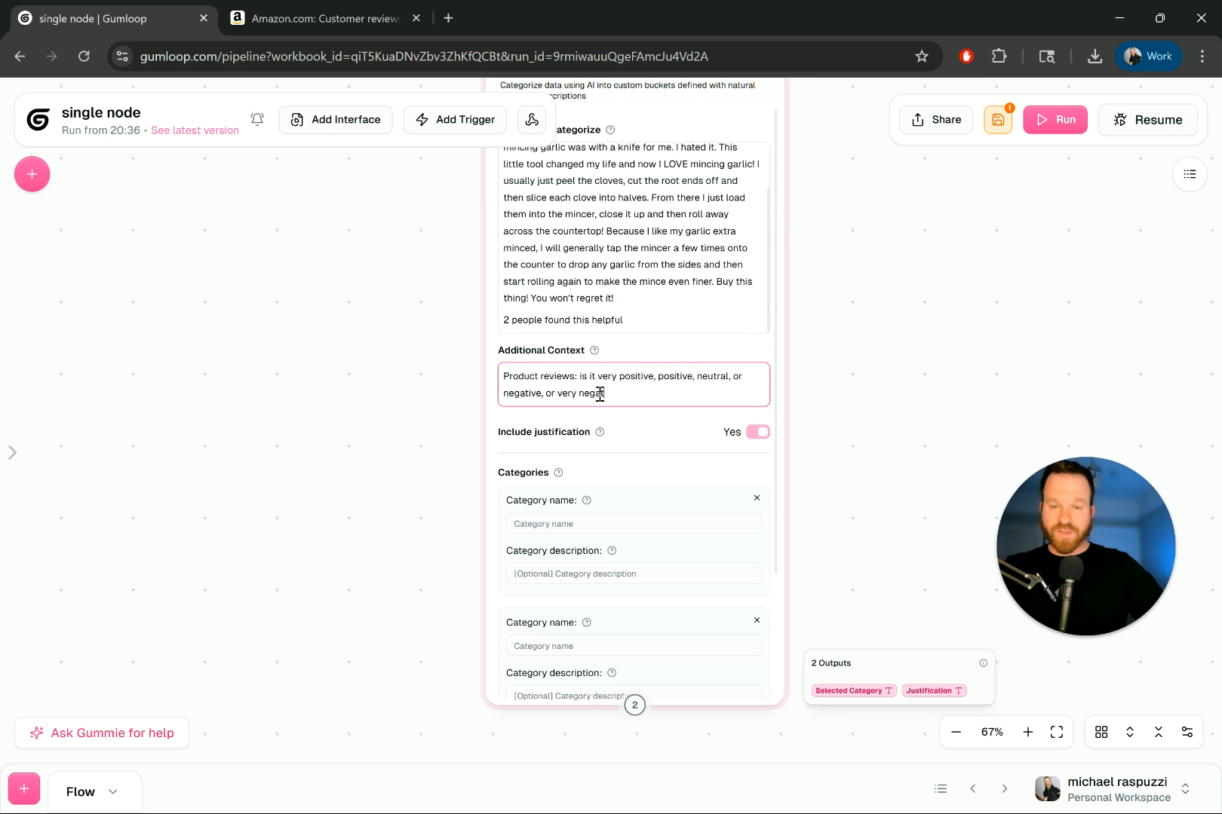
{"action": "key", "text": "BackSpace"}
{"action": "key", "text": "BackSpace"}
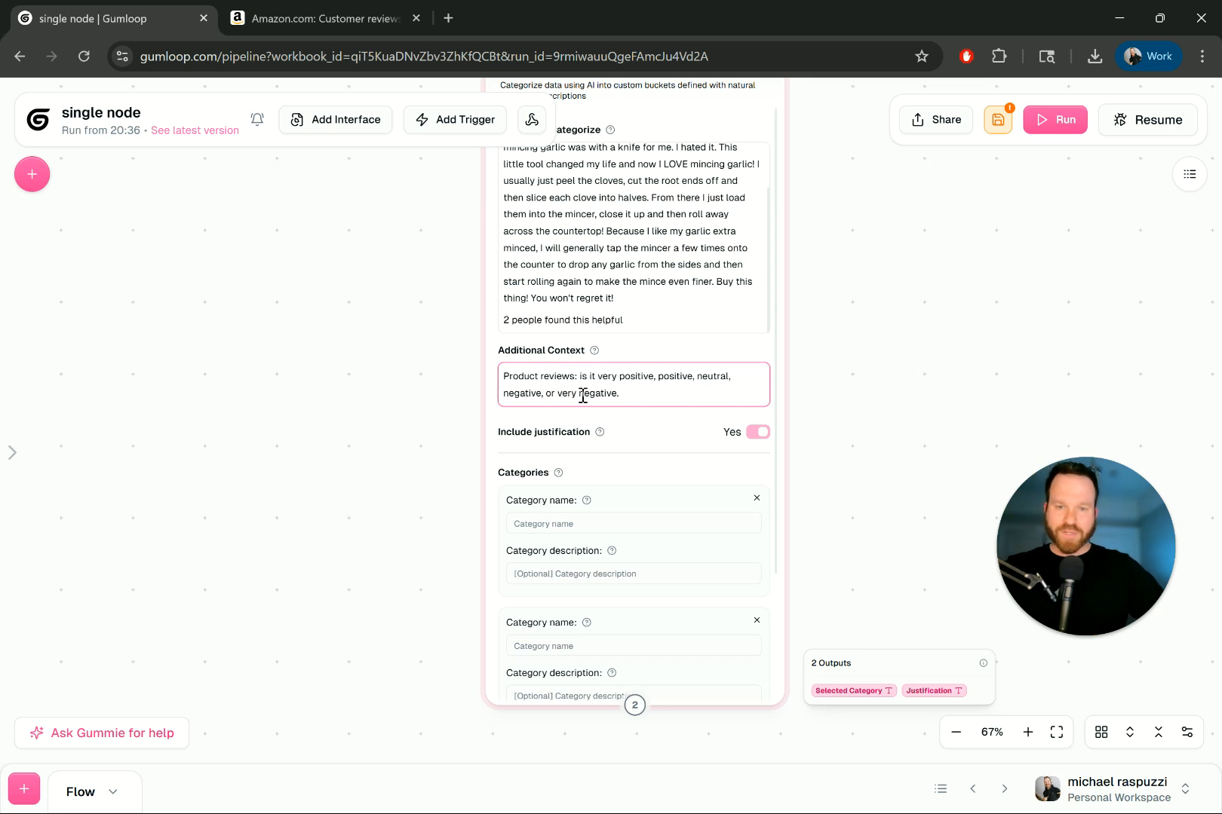
Name the first category "Very positive", reusing the wording from the additional context
{"action": "left_click_drag", "start_coordinate": [622, 393], "coordinate": [623, 383]}
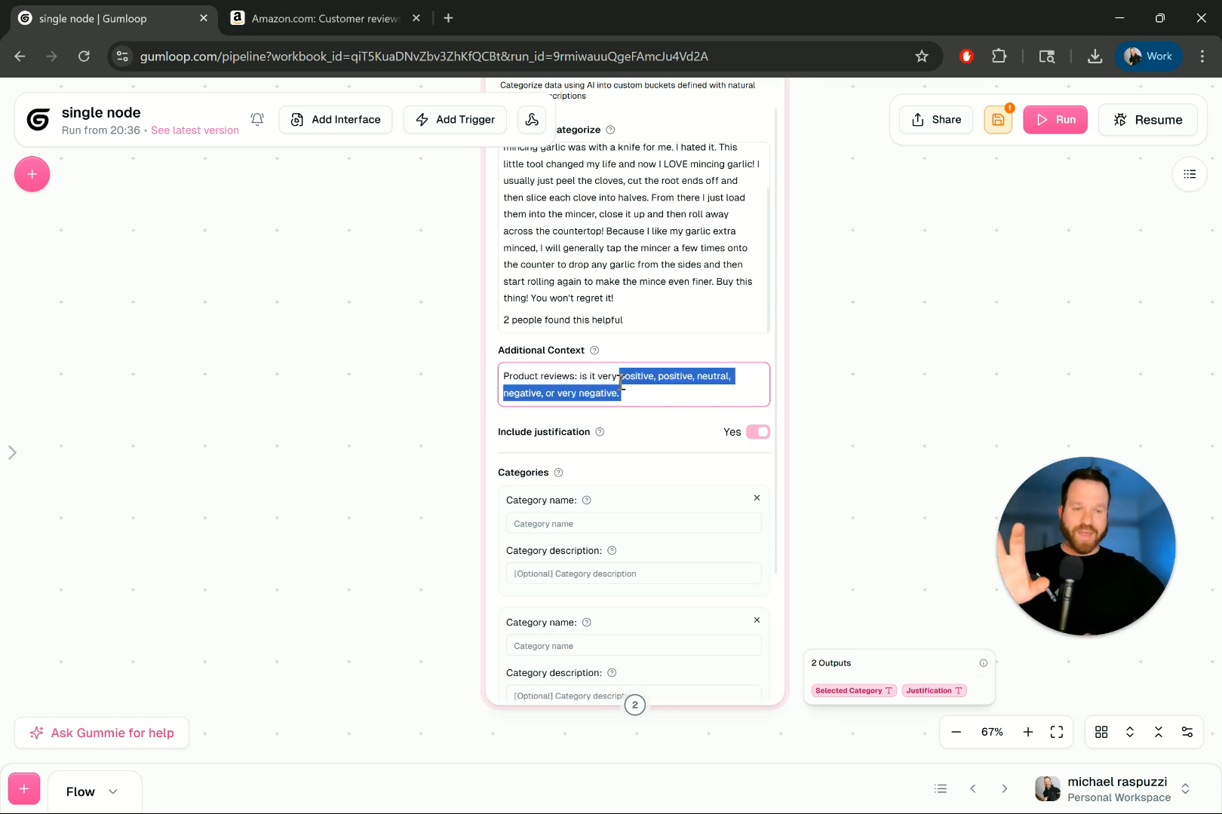
{"action": "left_click", "coordinate": [625, 376]}
{"action": "left_click_drag", "start_coordinate": [613, 381], "coordinate": [597, 377]}
{"action": "key", "text": "ctrl+c"}
{"action": "scroll", "coordinate": [592, 435], "scroll_direction": "down", "scroll_amount": 3}
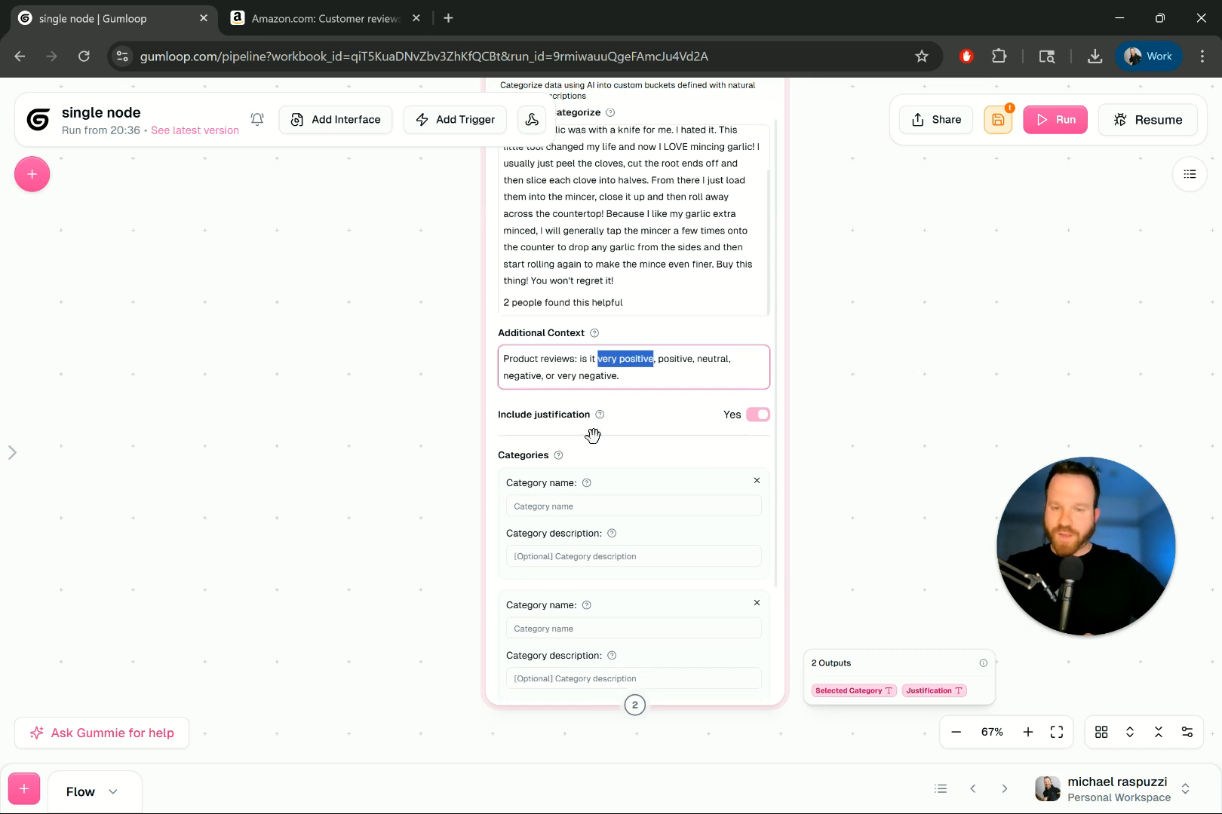
{"action": "scroll", "coordinate": [532, 370], "scroll_direction": "down", "scroll_amount": 1}
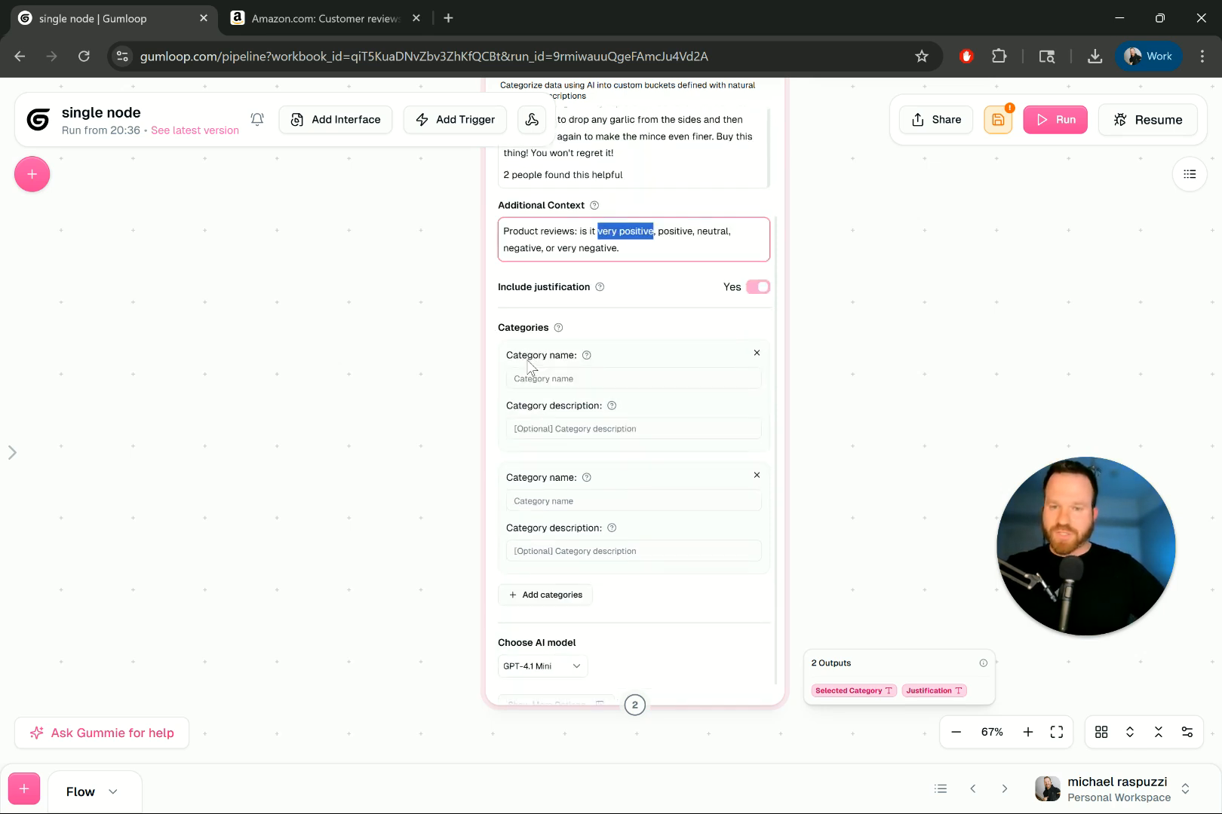
{"action": "left_click", "coordinate": [643, 335]}
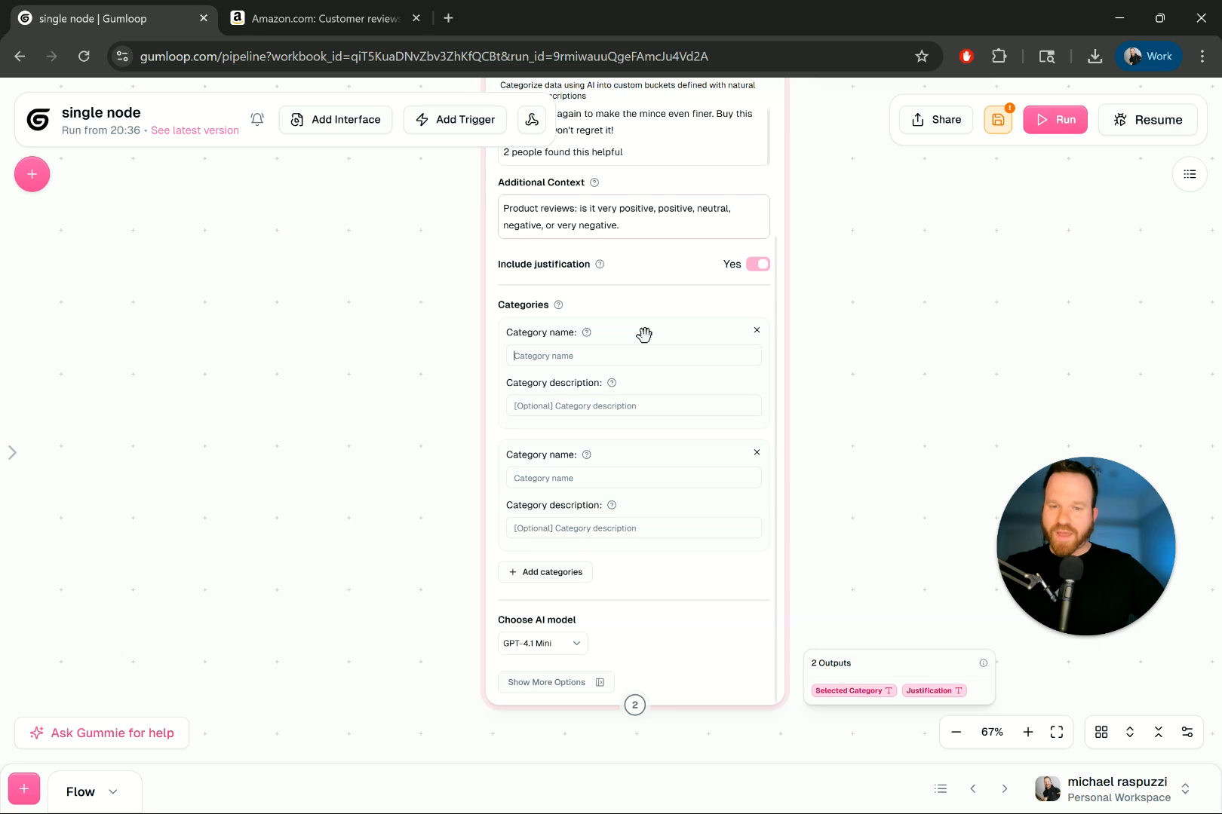
{"action": "left_click", "coordinate": [623, 223]}
{"action": "left_click_drag", "start_coordinate": [648, 210], "coordinate": [600, 212]}
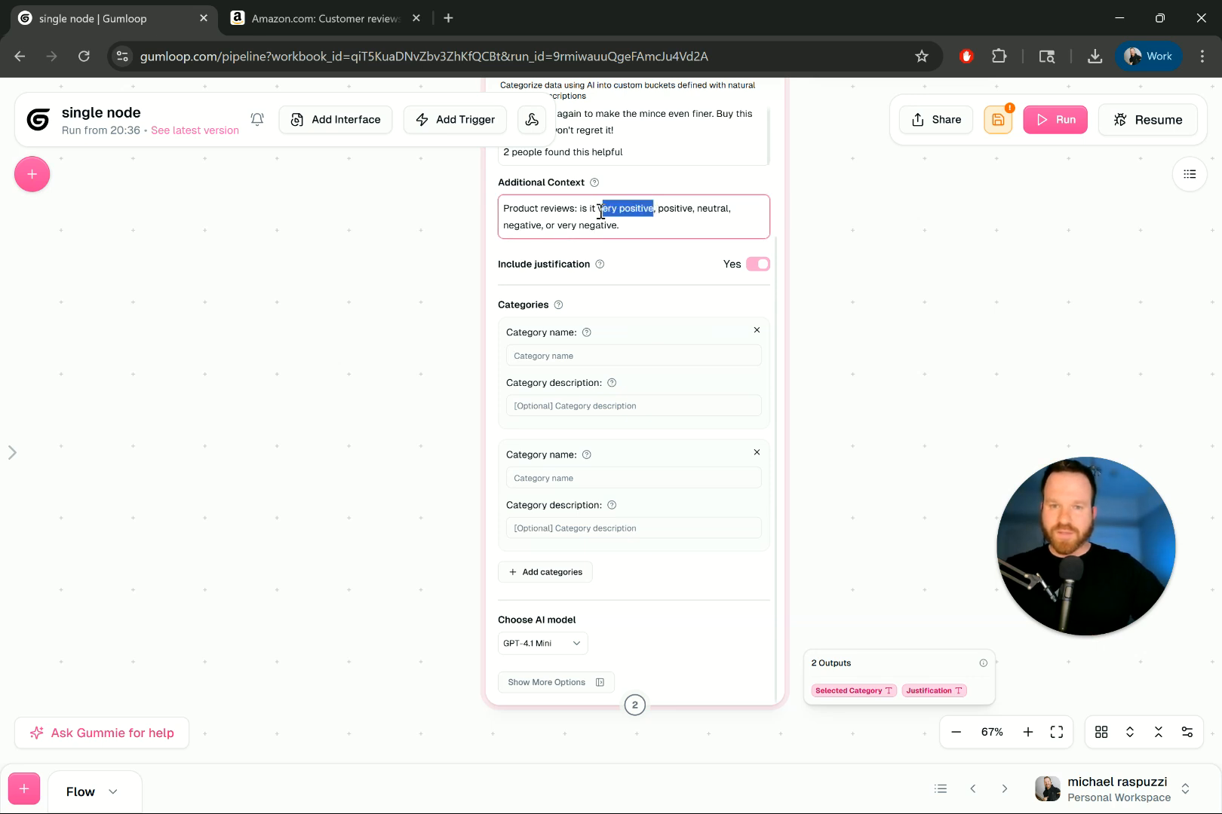
{"action": "left_click", "coordinate": [575, 354]}
{"action": "key", "text": "ctrl+v"}
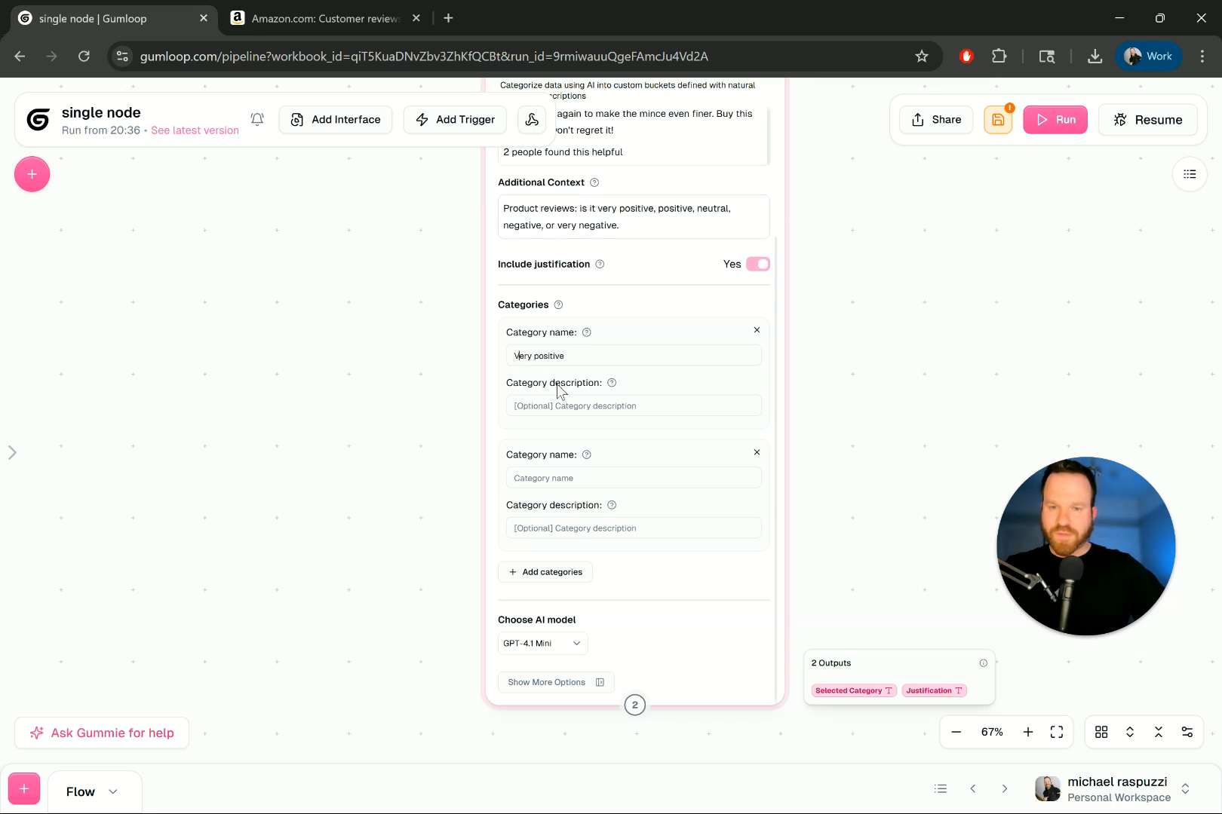
Name the second category "Positive", reusing the wording from the additional context
{"action": "left_click", "coordinate": [661, 210]}
{"action": "left_click_drag", "start_coordinate": [658, 211], "coordinate": [687, 209]}
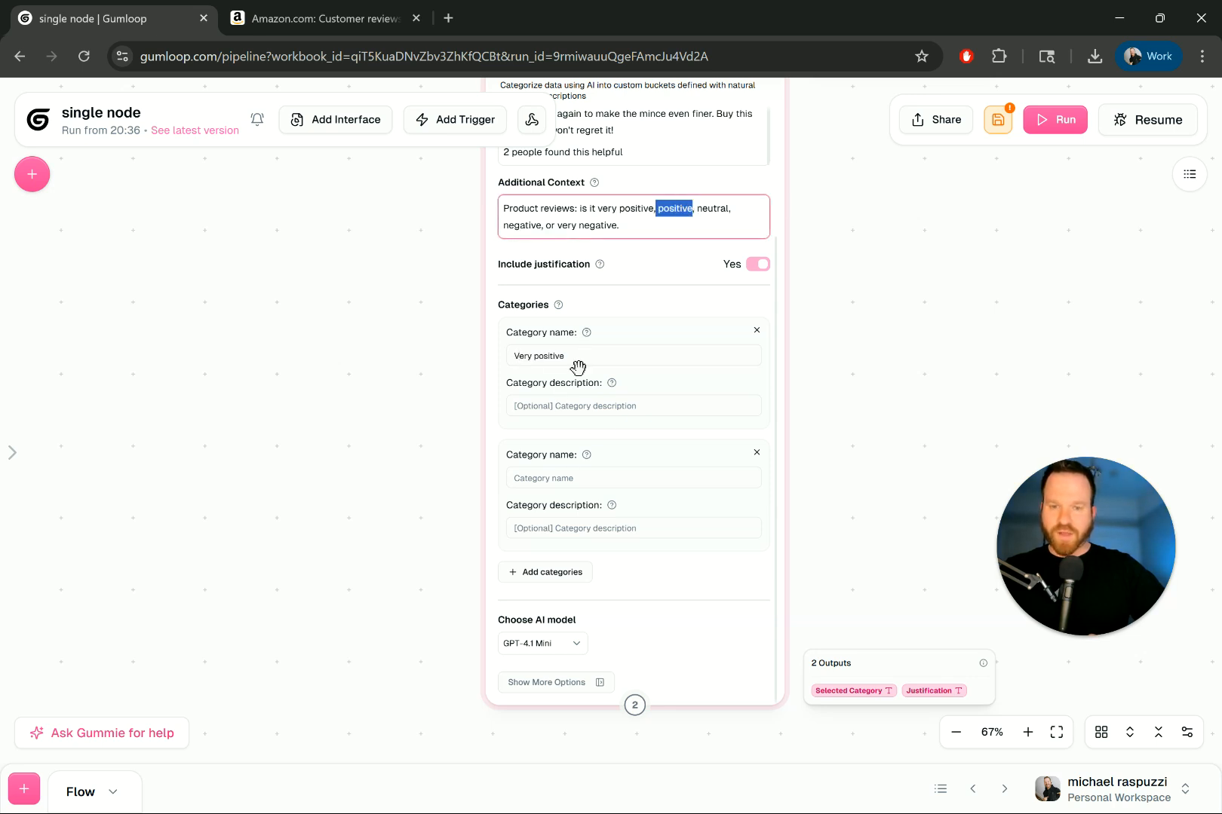
{"action": "left_click", "coordinate": [587, 479]}
{"action": "type", "text": "positive"}
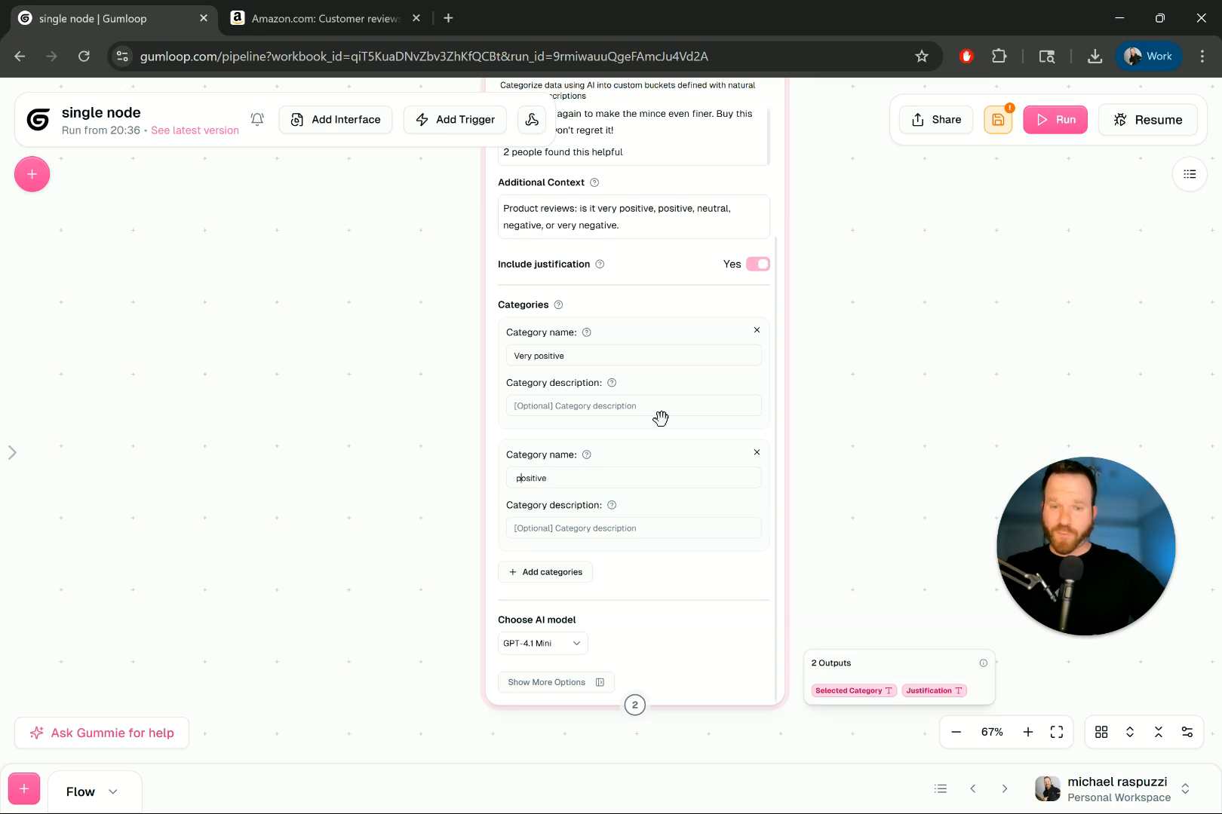
Add a third category named "Neutral", following the wording in the additional context
{"action": "left_click", "coordinate": [548, 572]}
{"action": "scroll", "coordinate": [597, 390], "scroll_direction": "down", "scroll_amount": 1}
{"action": "left_click_drag", "start_coordinate": [697, 187], "coordinate": [730, 190]}
{"action": "scroll", "coordinate": [603, 469], "scroll_direction": "down", "scroll_amount": 1}
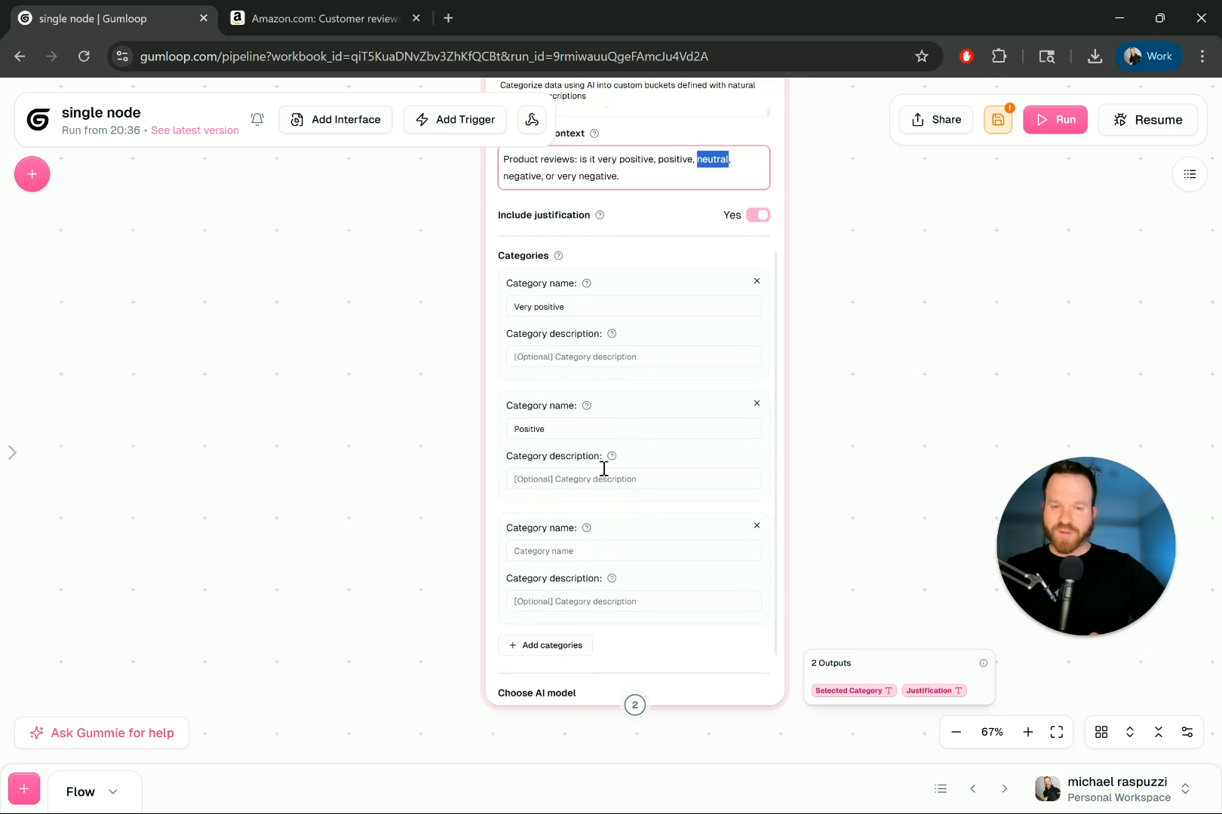
{"action": "left_click", "coordinate": [562, 551]}
{"action": "type", "text": "neutral"}
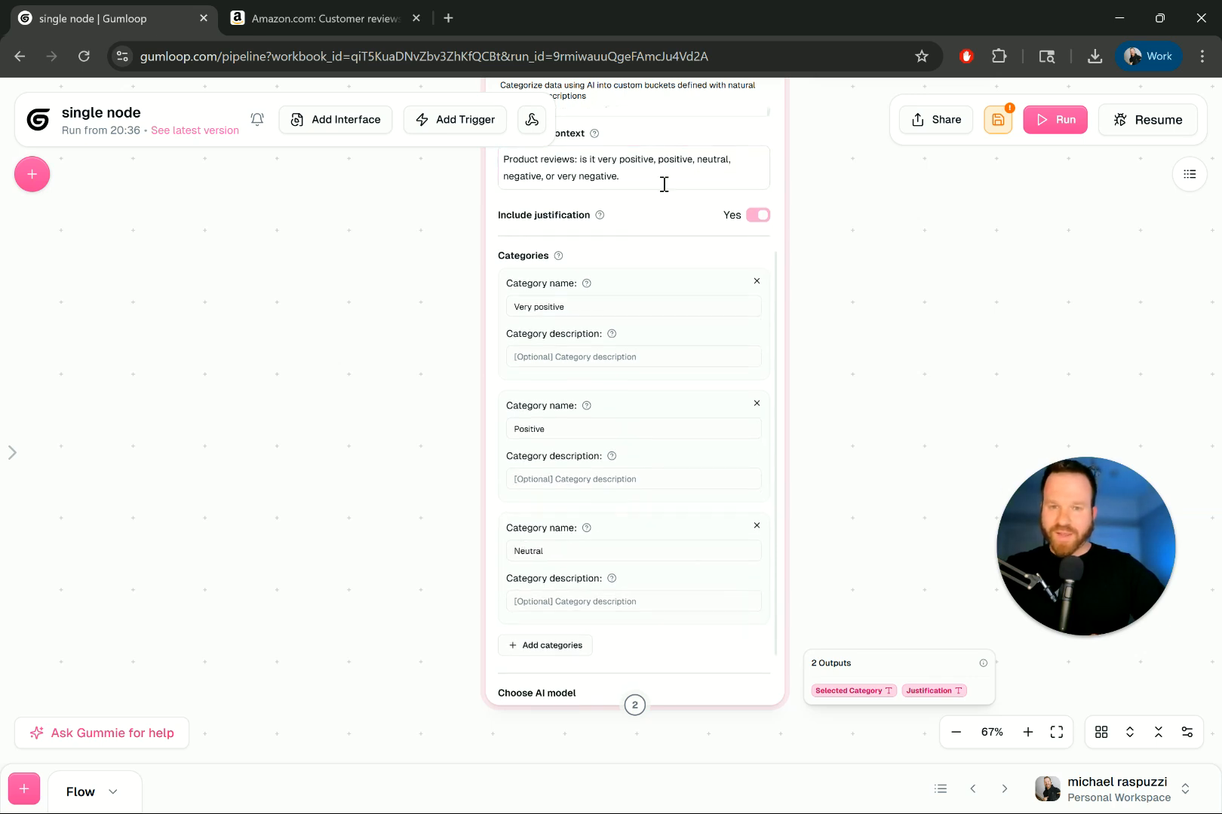
Add a fourth category named "Negative", reusing the word from the additional context with a capital N
{"action": "double_click", "coordinate": [542, 176]}
{"action": "key", "text": "ctrl+c"}
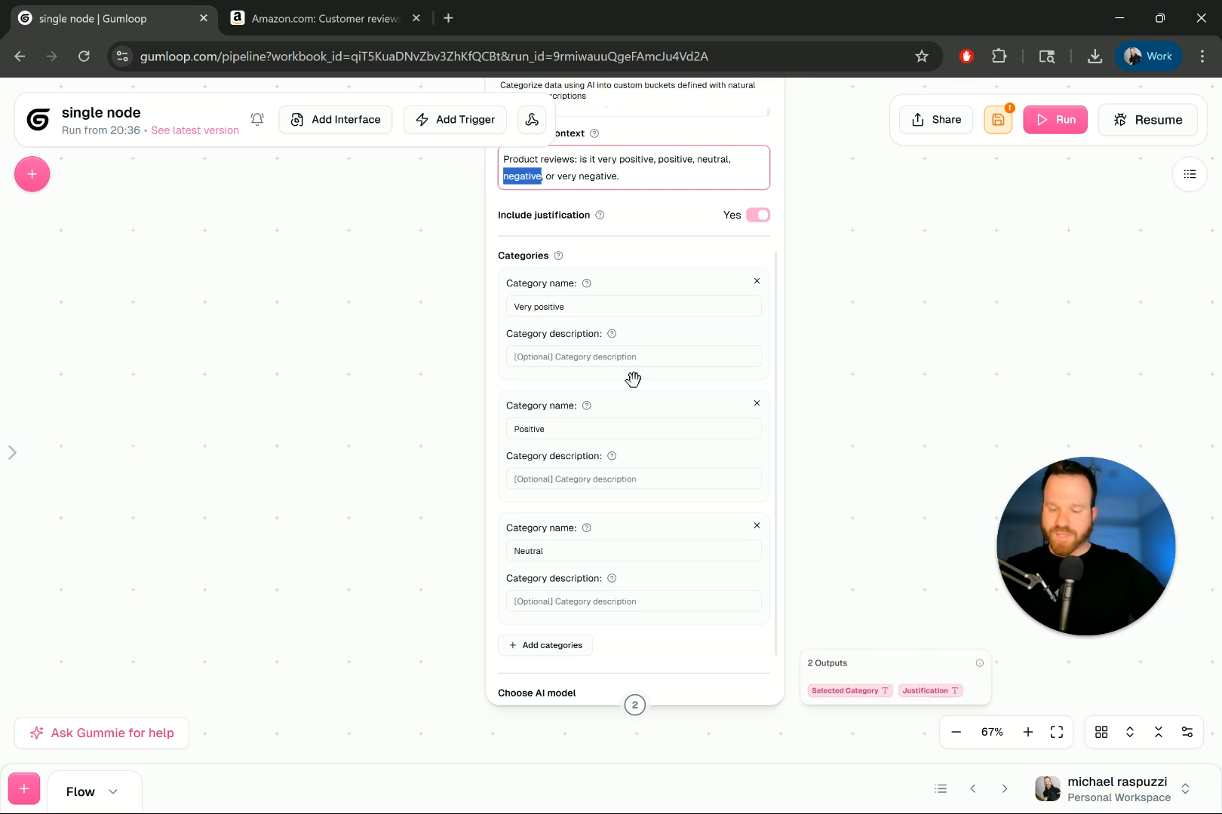
{"action": "scroll", "coordinate": [633, 378], "scroll_direction": "down", "scroll_amount": 3}
{"action": "left_click", "coordinate": [561, 574]}
{"action": "key", "text": "ctrl+v"}
{"action": "left_click", "coordinate": [518, 601]}
{"action": "key", "text": "BackSpace"}
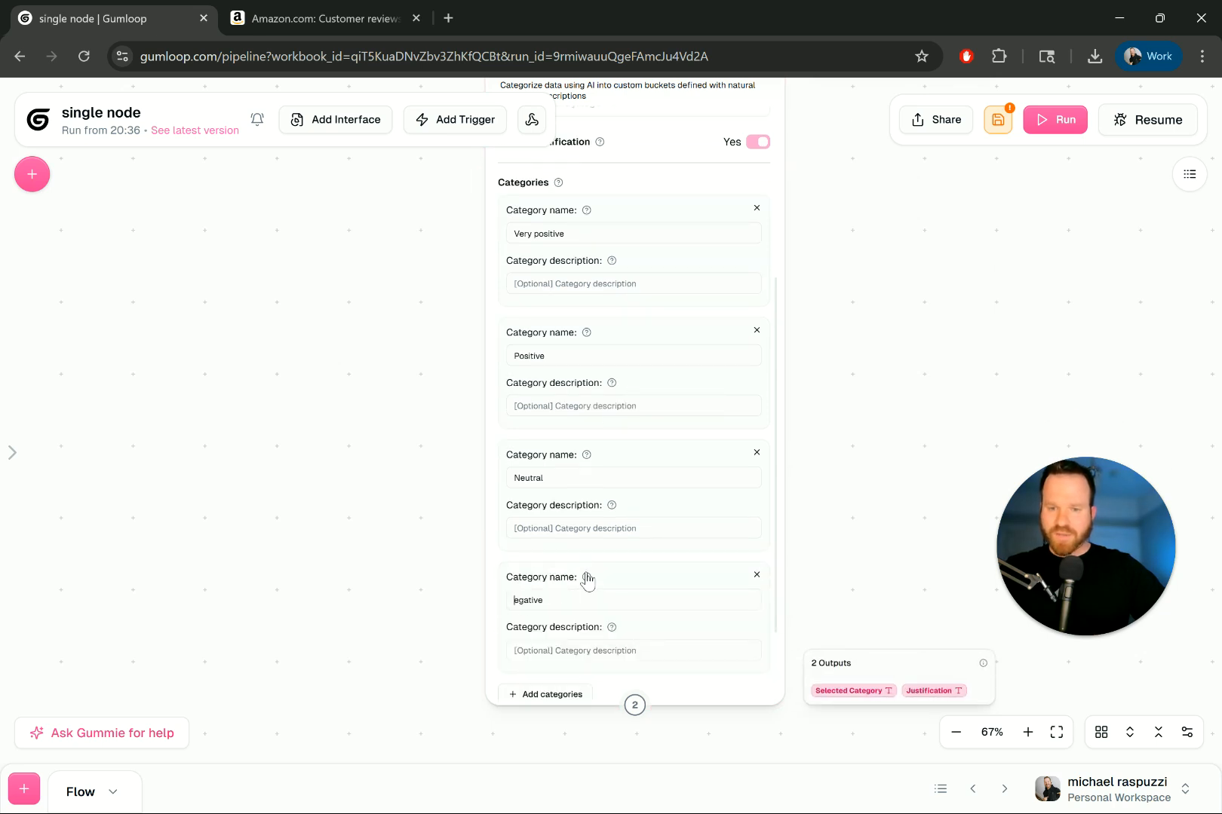
{"action": "type", "text": "N"}
Add a fifth category named "Very negative", reusing the wording from the additional context
{"action": "scroll", "coordinate": [586, 577], "scroll_direction": "up", "scroll_amount": 1}
{"action": "left_click_drag", "start_coordinate": [616, 157], "coordinate": [557, 155]}
{"action": "key", "text": "ctrl+c"}
{"action": "scroll", "coordinate": [660, 397], "scroll_direction": "down", "scroll_amount": 3}
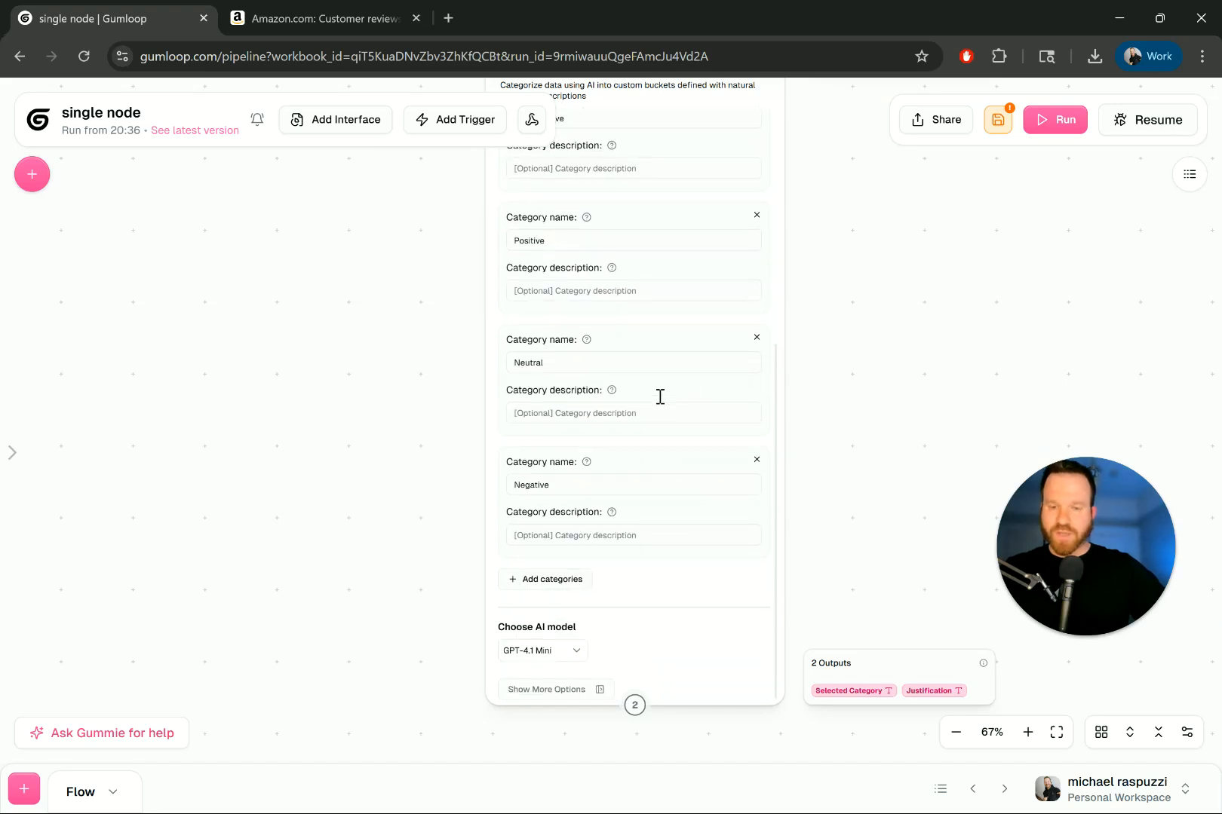
{"action": "left_click", "coordinate": [539, 578]}
{"action": "key", "text": "ctrl+v"}
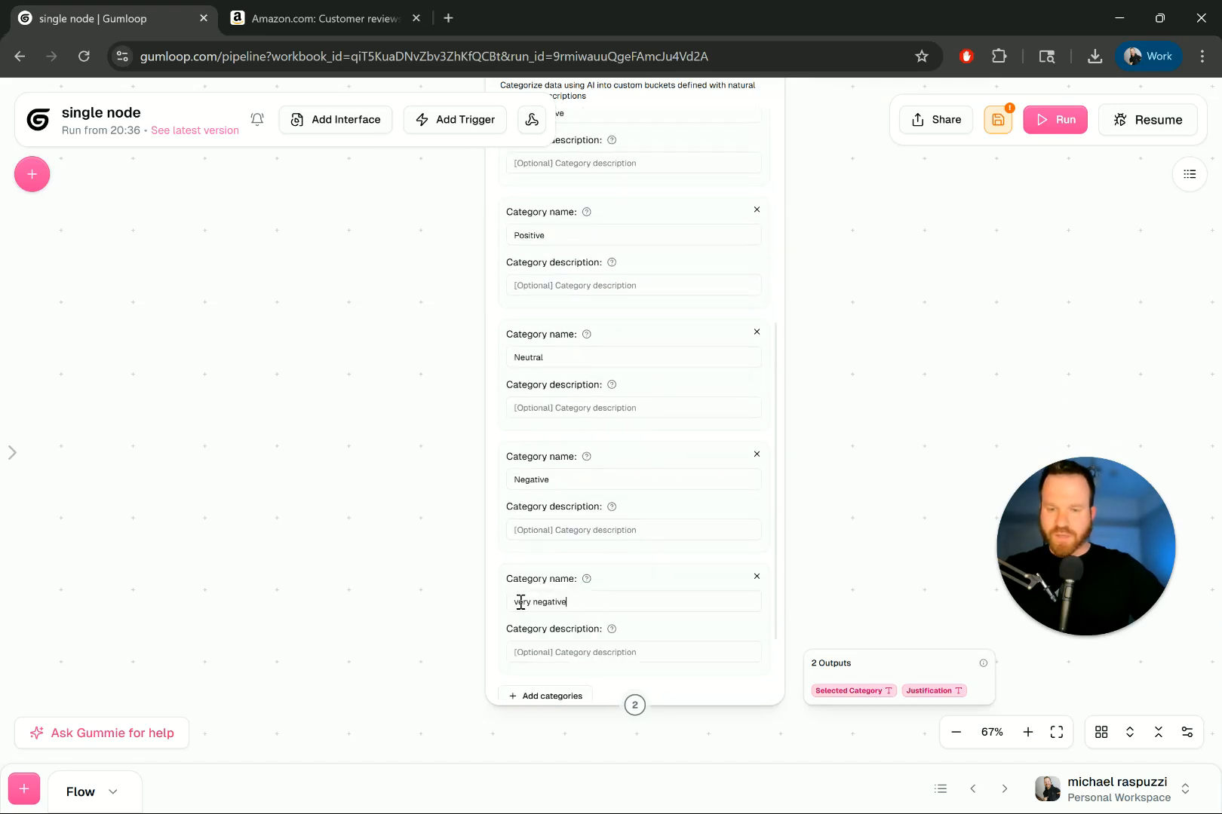
Set the Categorizer's AI model to Claude 3.5 Haiku, and save and run the flow
{"action": "scroll", "coordinate": [597, 555], "scroll_direction": "down", "scroll_amount": 3}
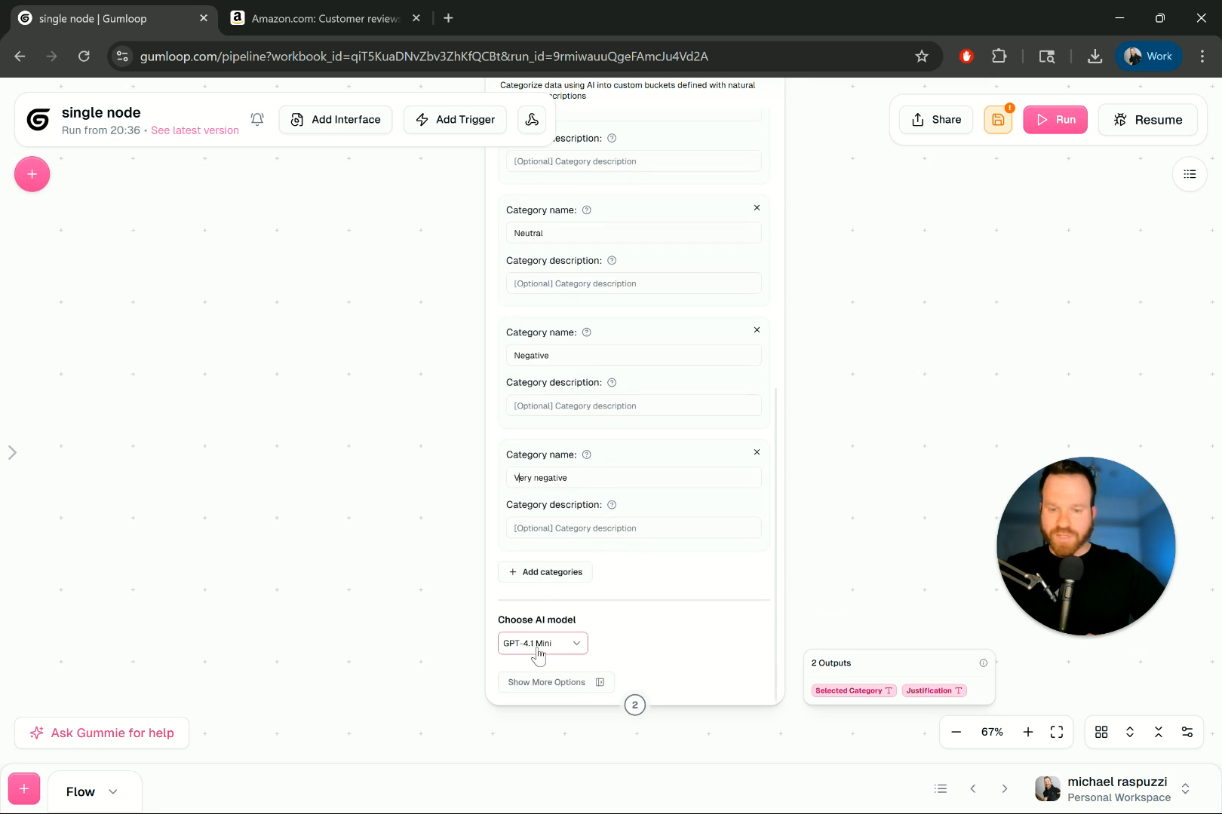
{"action": "left_click", "coordinate": [579, 641]}
{"action": "scroll", "coordinate": [624, 455], "scroll_direction": "down", "scroll_amount": 5}
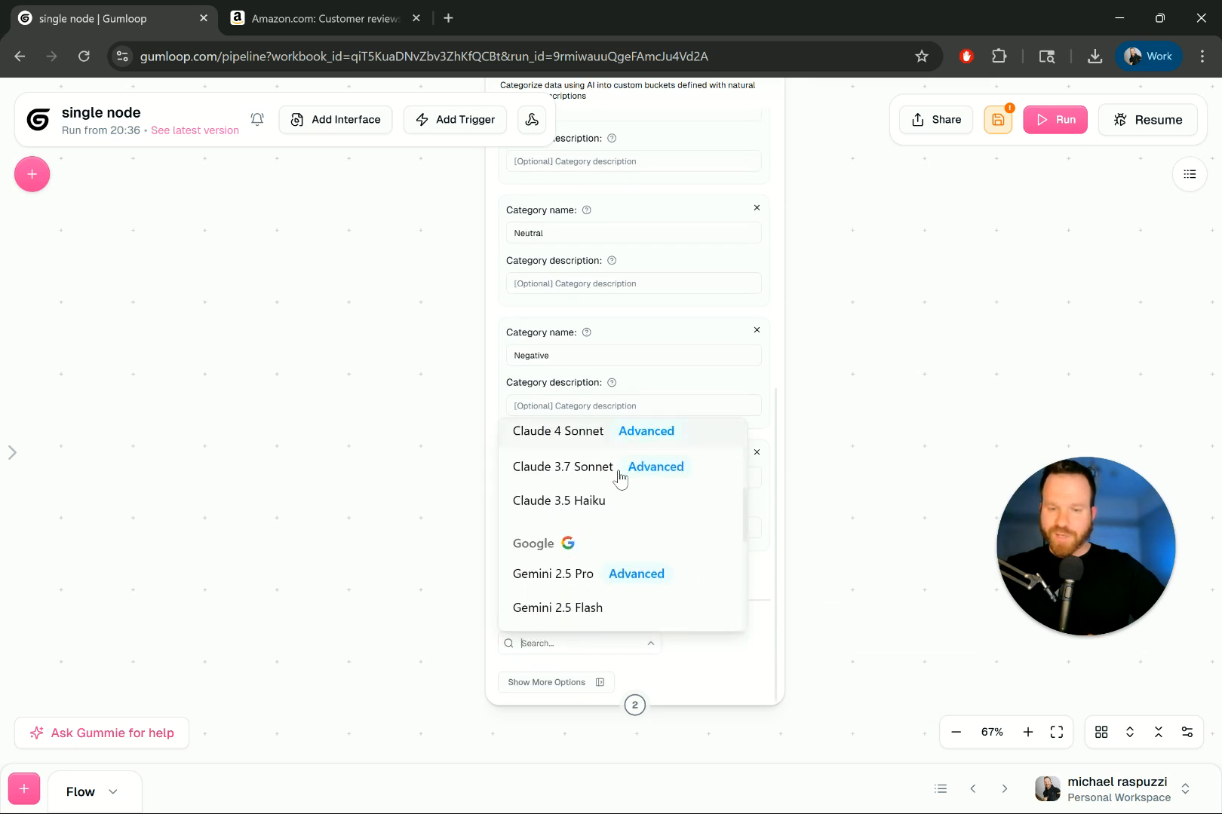
{"action": "left_click", "coordinate": [598, 503]}
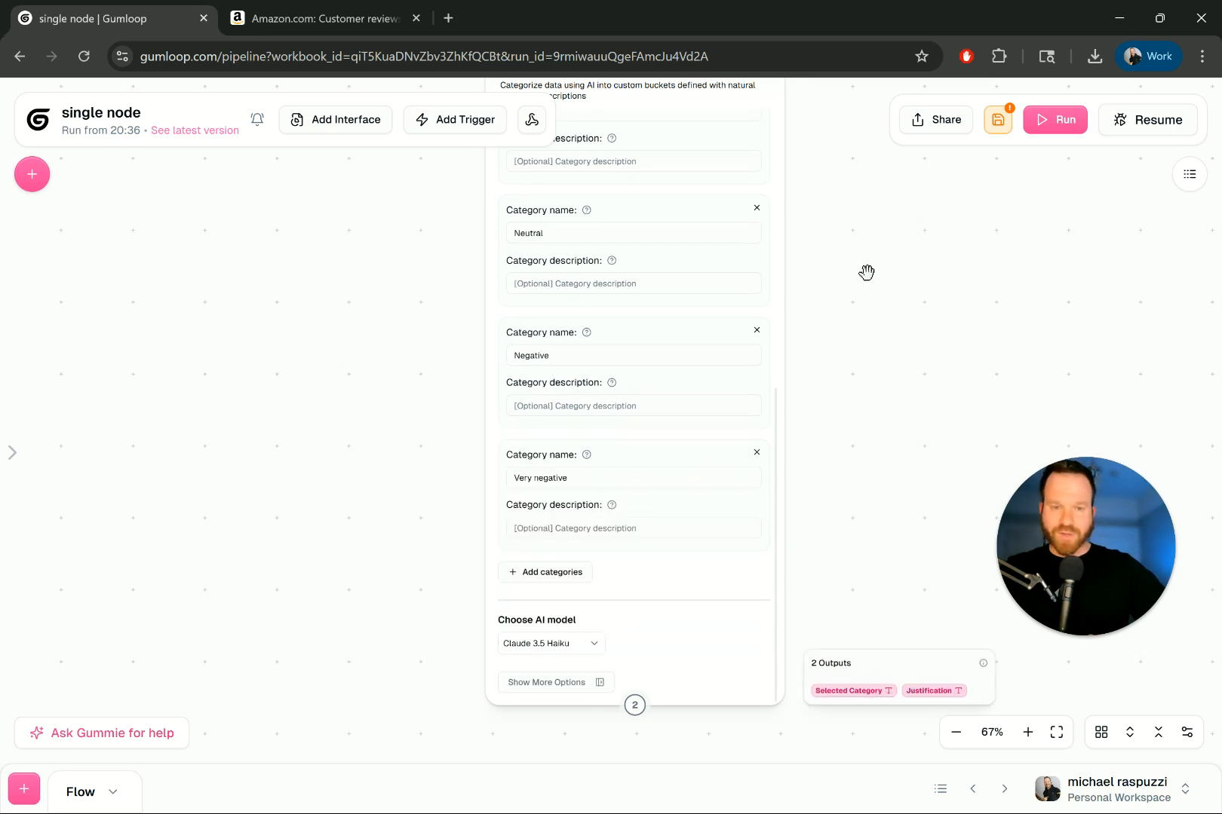
{"action": "left_click", "coordinate": [996, 122]}
{"action": "left_click", "coordinate": [1059, 121]}
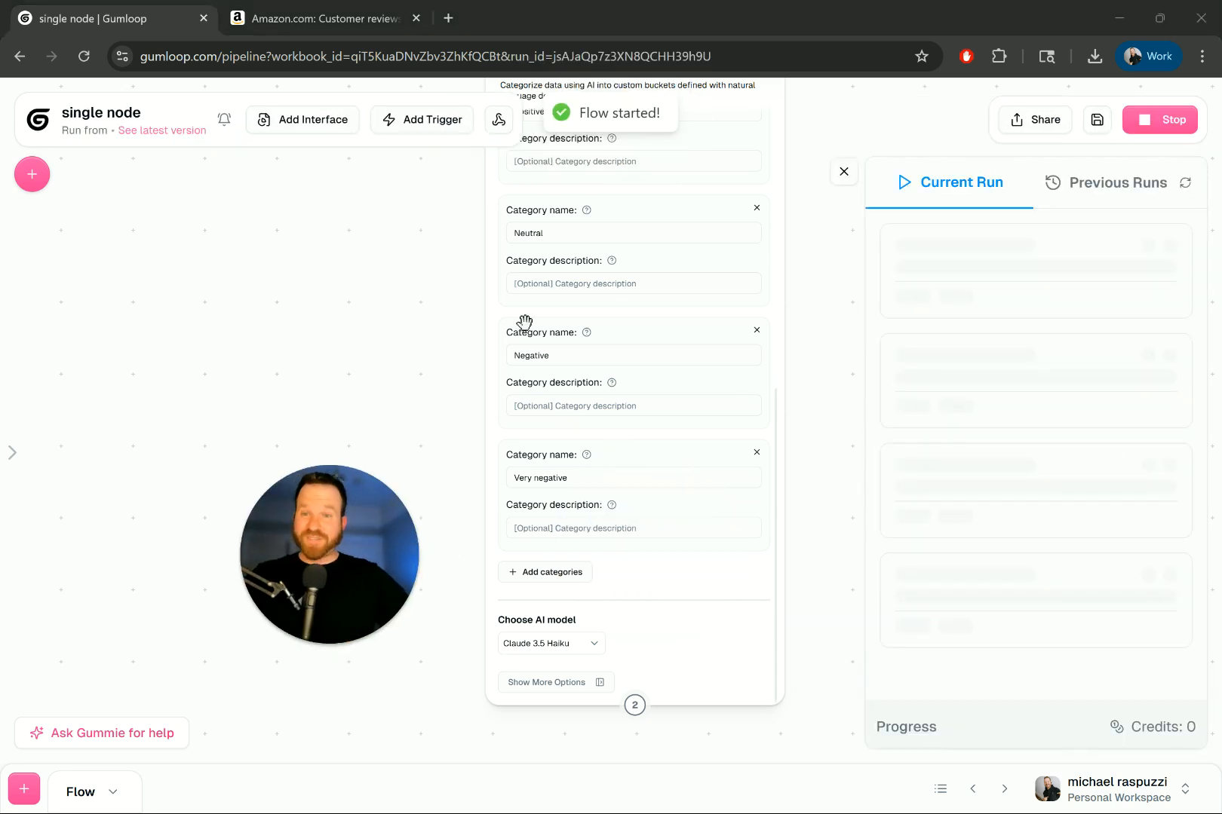
Examine the selected category and justification that the Categorizer run returned for the five-star review
{"action": "left_click", "coordinate": [1165, 250]}
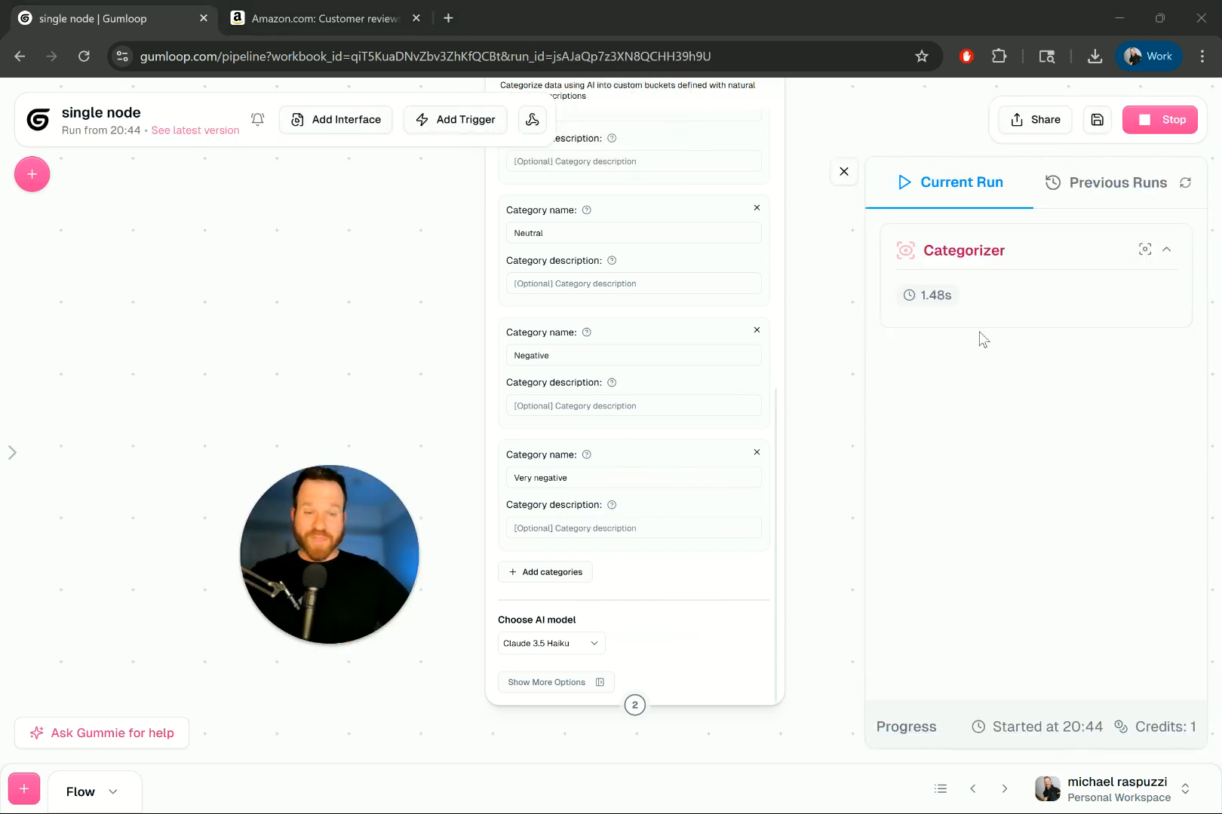
{"action": "left_click_drag", "start_coordinate": [1031, 377], "coordinate": [1102, 377]}
{"action": "scroll", "coordinate": [679, 396], "scroll_direction": "up", "scroll_amount": 3}
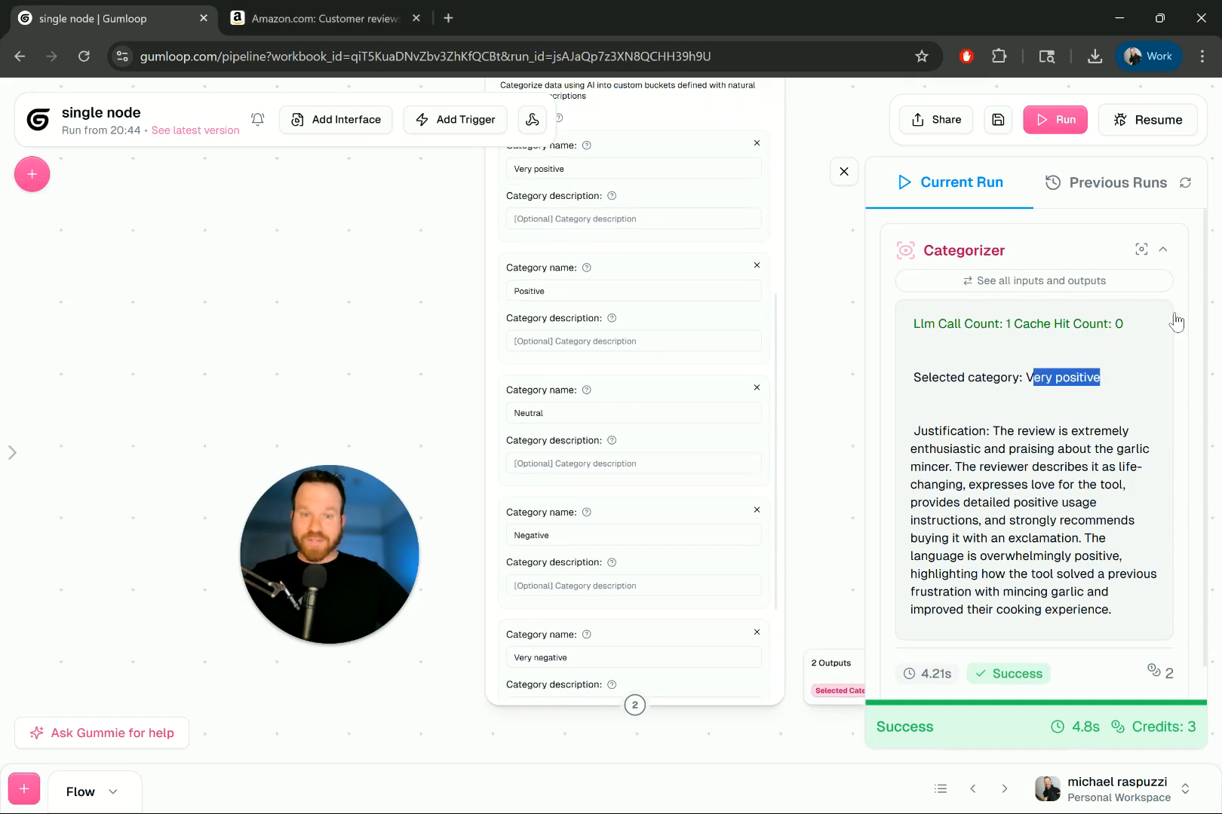
{"action": "left_click_drag", "start_coordinate": [1000, 431], "coordinate": [1061, 431]}
{"action": "scroll", "coordinate": [1056, 430], "scroll_direction": "down", "scroll_amount": 1}
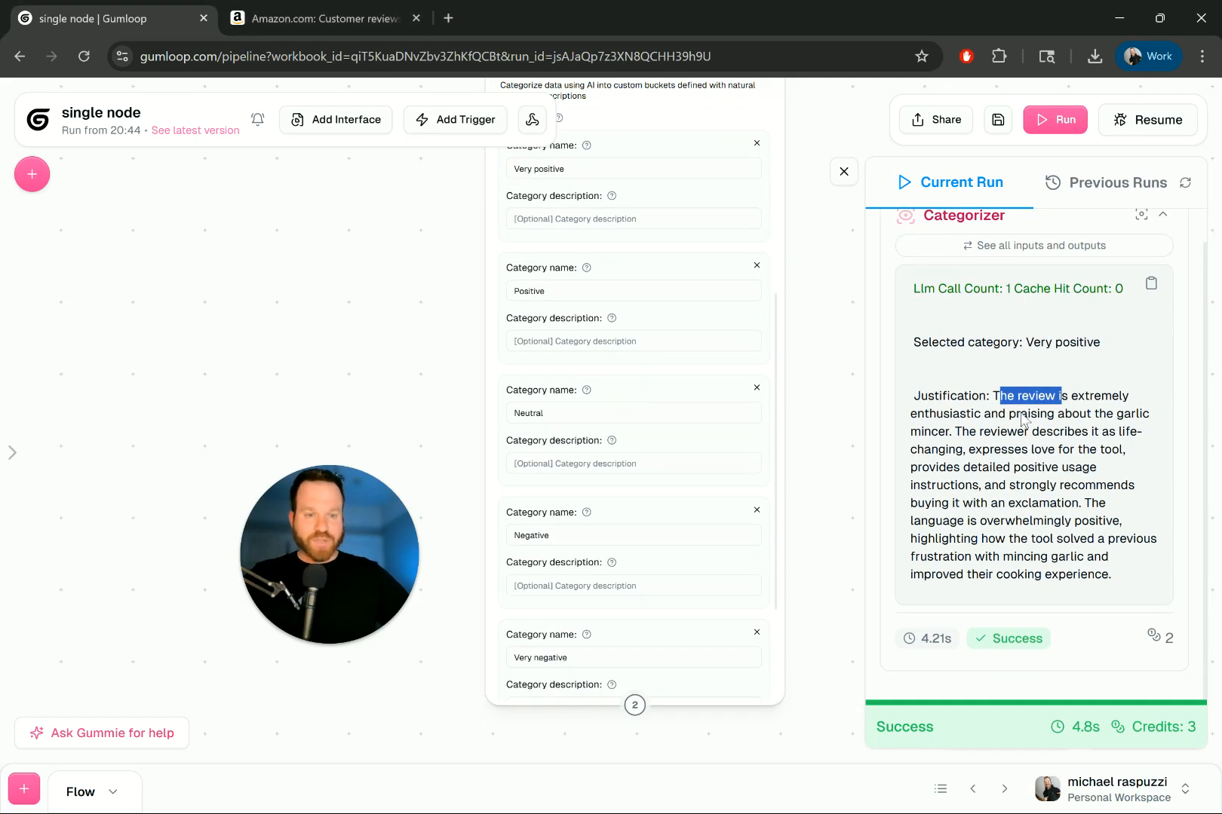
{"action": "left_click_drag", "start_coordinate": [991, 413], "coordinate": [1124, 415]}
{"action": "left_click", "coordinate": [1042, 439]}
{"action": "left_click_drag", "start_coordinate": [1042, 440], "coordinate": [1123, 451]}
{"action": "left_click_drag", "start_coordinate": [977, 467], "coordinate": [1086, 537]}
{"action": "left_click", "coordinate": [1014, 535]}
{"action": "left_click_drag", "start_coordinate": [980, 522], "coordinate": [1107, 558]}
{"action": "left_click", "coordinate": [1058, 578]}
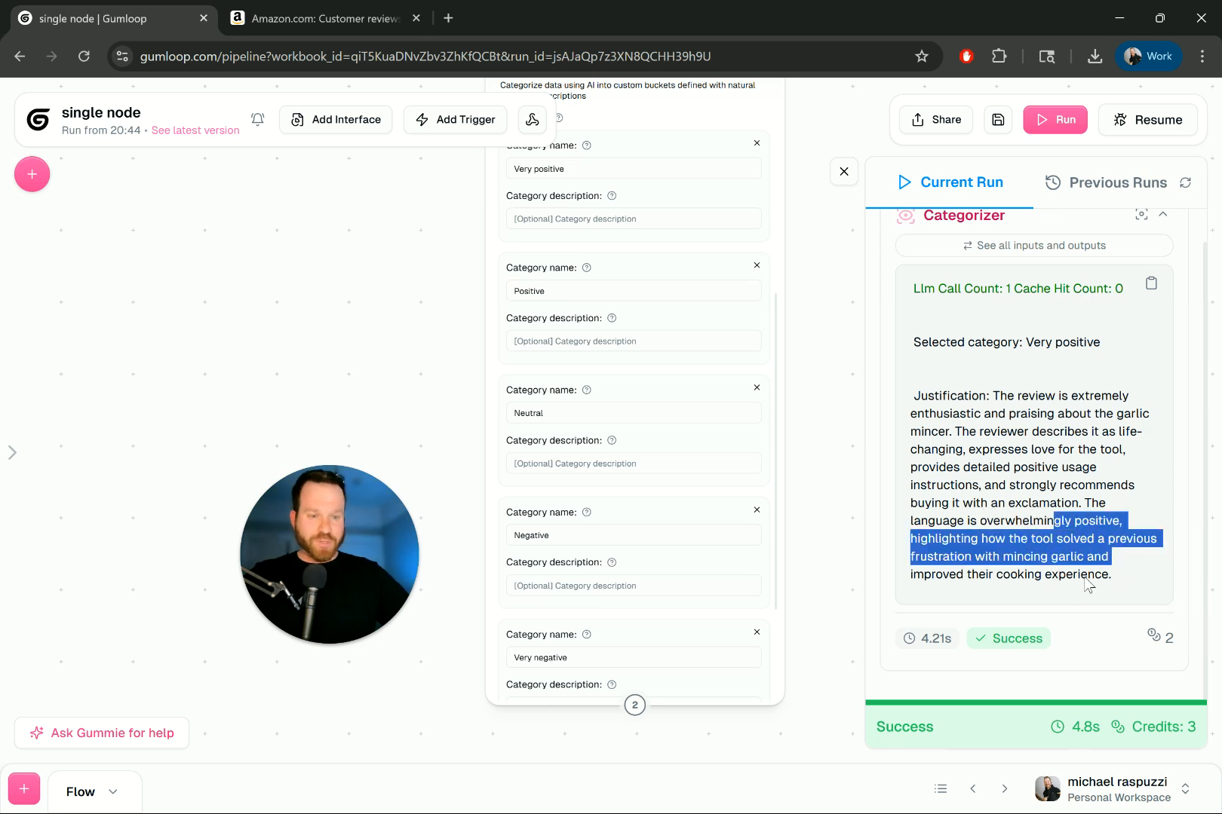
{"action": "left_click", "coordinate": [1086, 584]}
On the Amazon reviews page, filter to 4-star reviews and copy the text of the "Does a nice job" review
{"action": "left_click", "coordinate": [305, 31]}
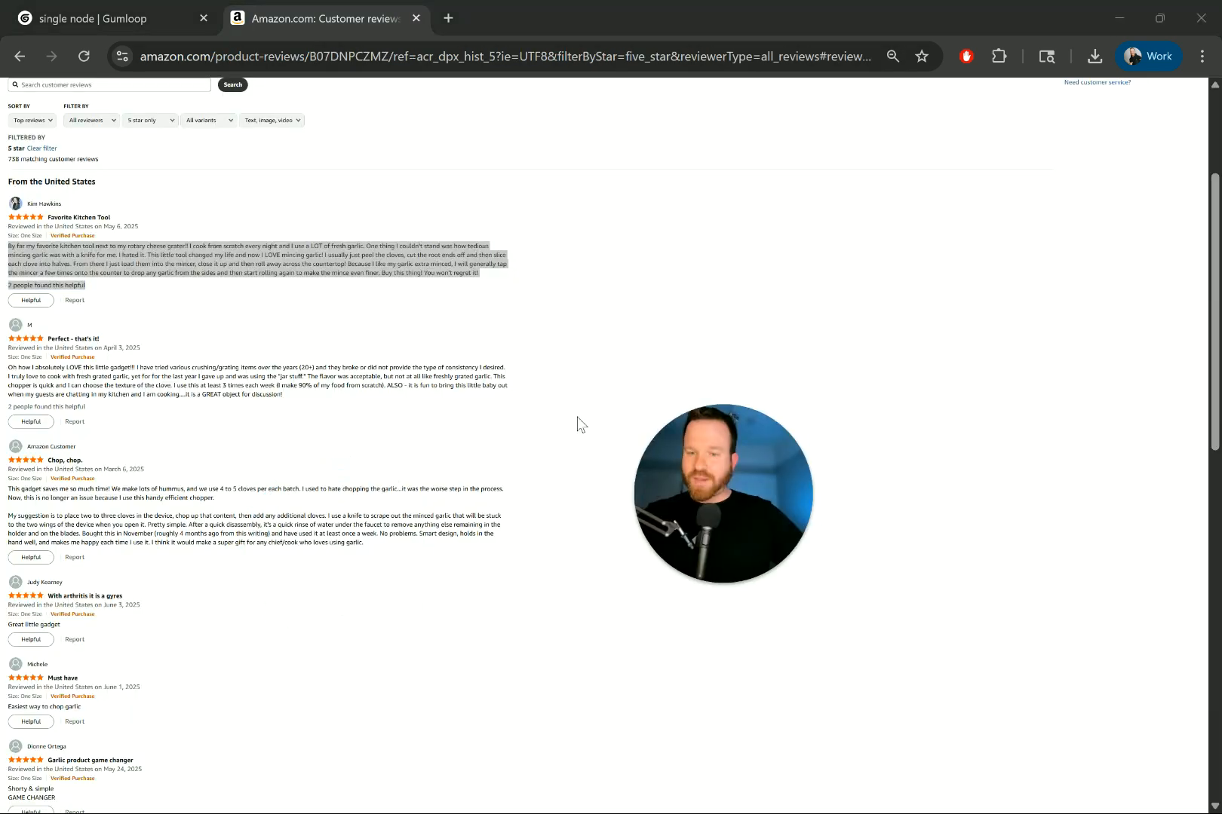
{"action": "scroll", "coordinate": [97, 249], "scroll_direction": "up", "scroll_amount": 3}
{"action": "left_click", "coordinate": [21, 209]}
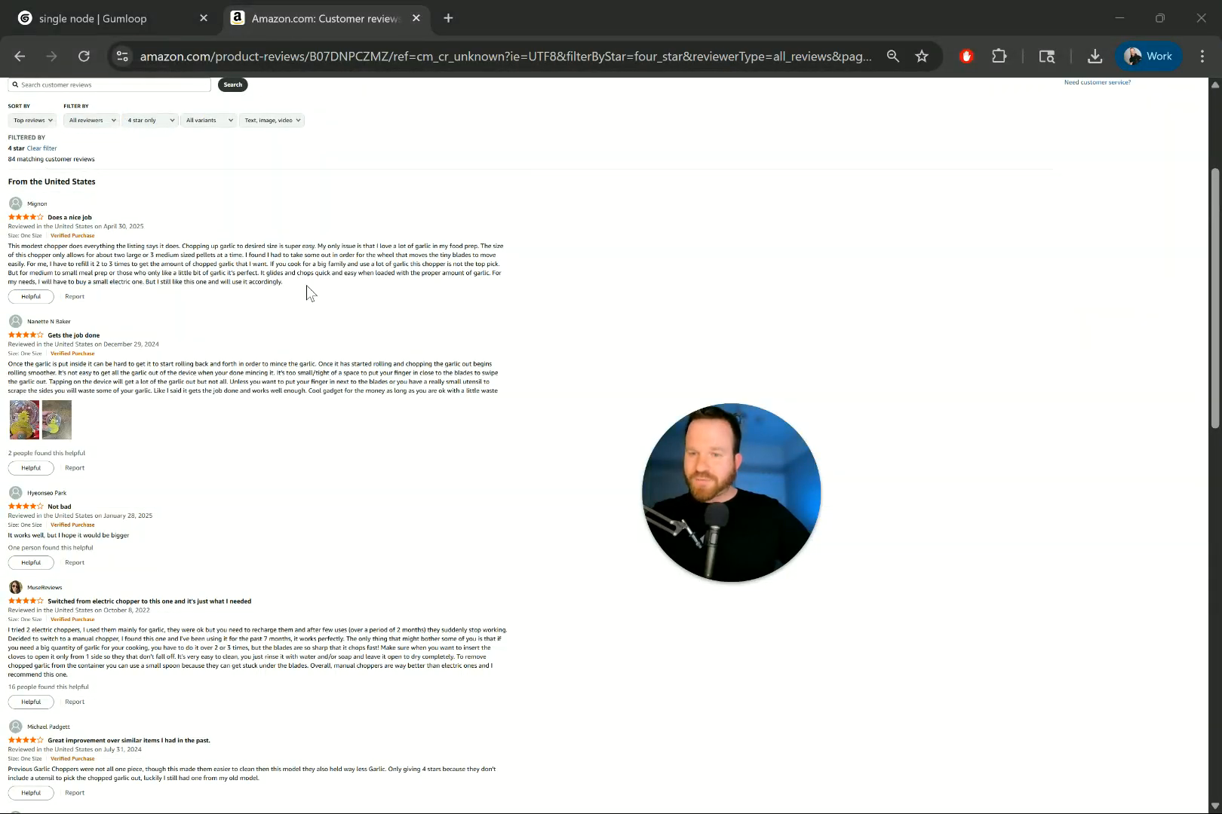
{"action": "left_click_drag", "start_coordinate": [307, 285], "coordinate": [8, 246]}
{"action": "key", "text": "ctrl+c"}
Back in Gumloop, replace the Categorizer's content to categorize with the copied four-star review and run the flow
{"action": "left_click", "coordinate": [122, 23]}
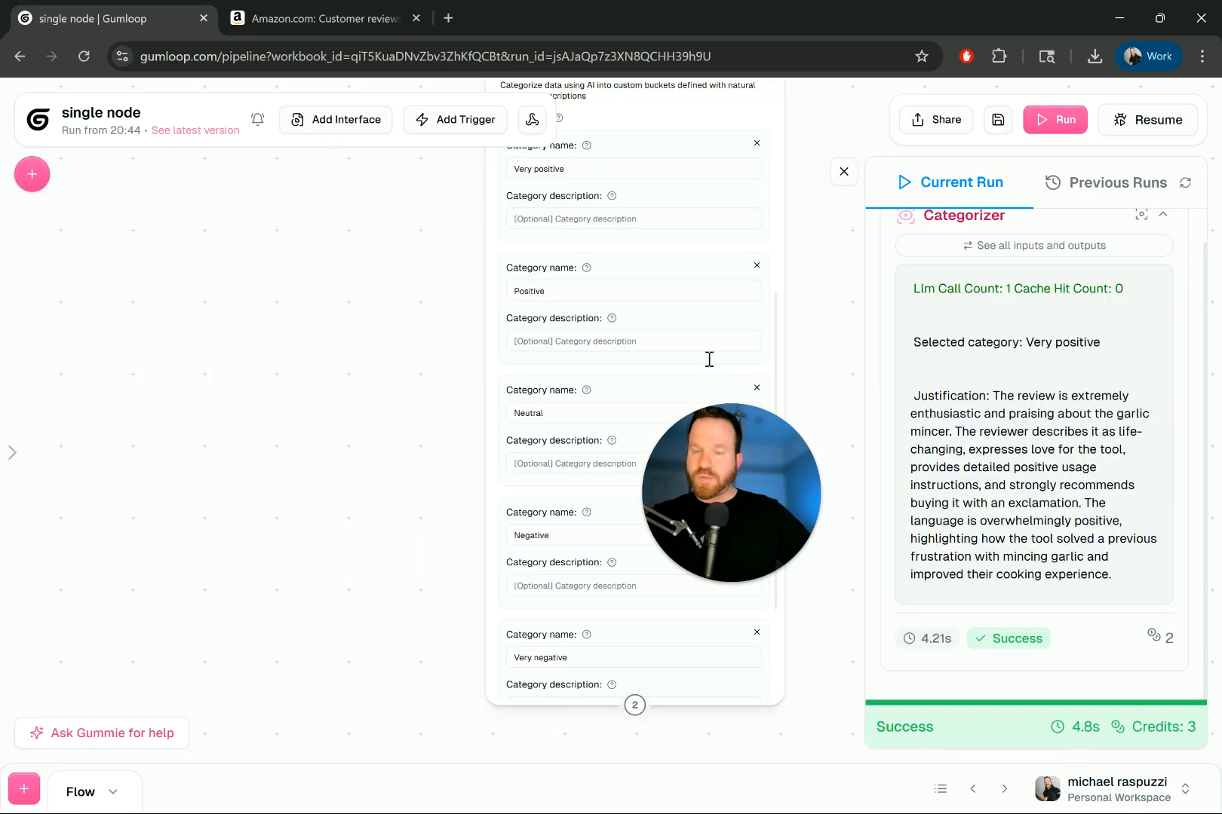
{"action": "scroll", "coordinate": [577, 272], "scroll_direction": "up", "scroll_amount": 4}
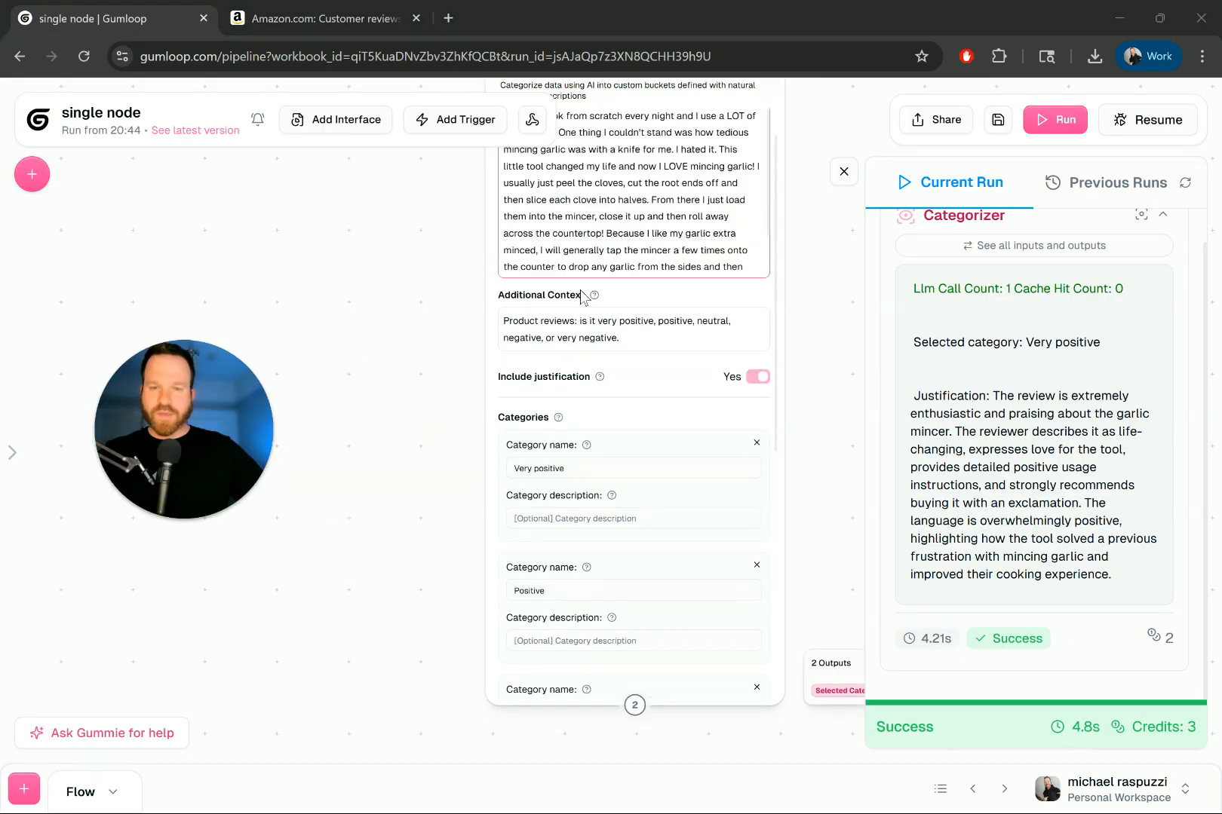
{"action": "scroll", "coordinate": [584, 286], "scroll_direction": "up", "scroll_amount": 1}
{"action": "triple_click", "coordinate": [633, 265]}
{"action": "key", "text": "ctrl+v"}
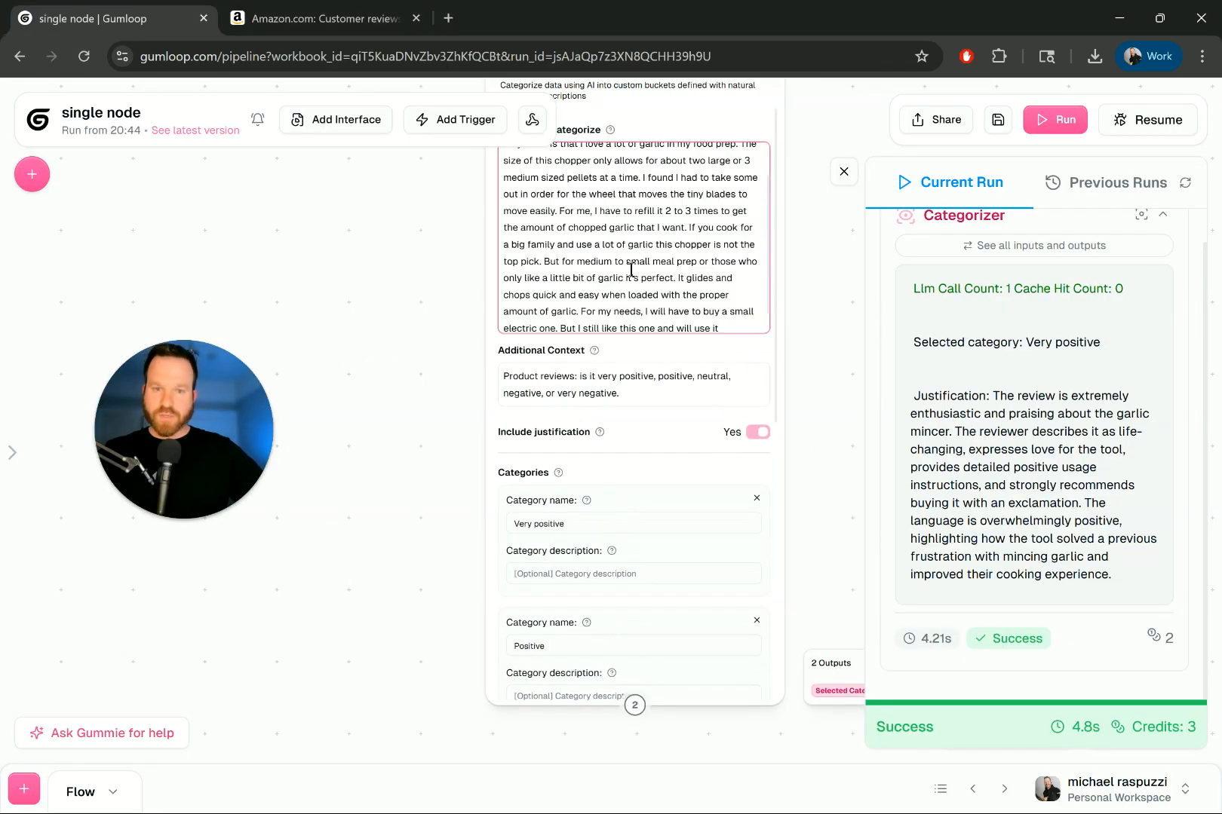
{"action": "key", "text": "ctrl+Return"}
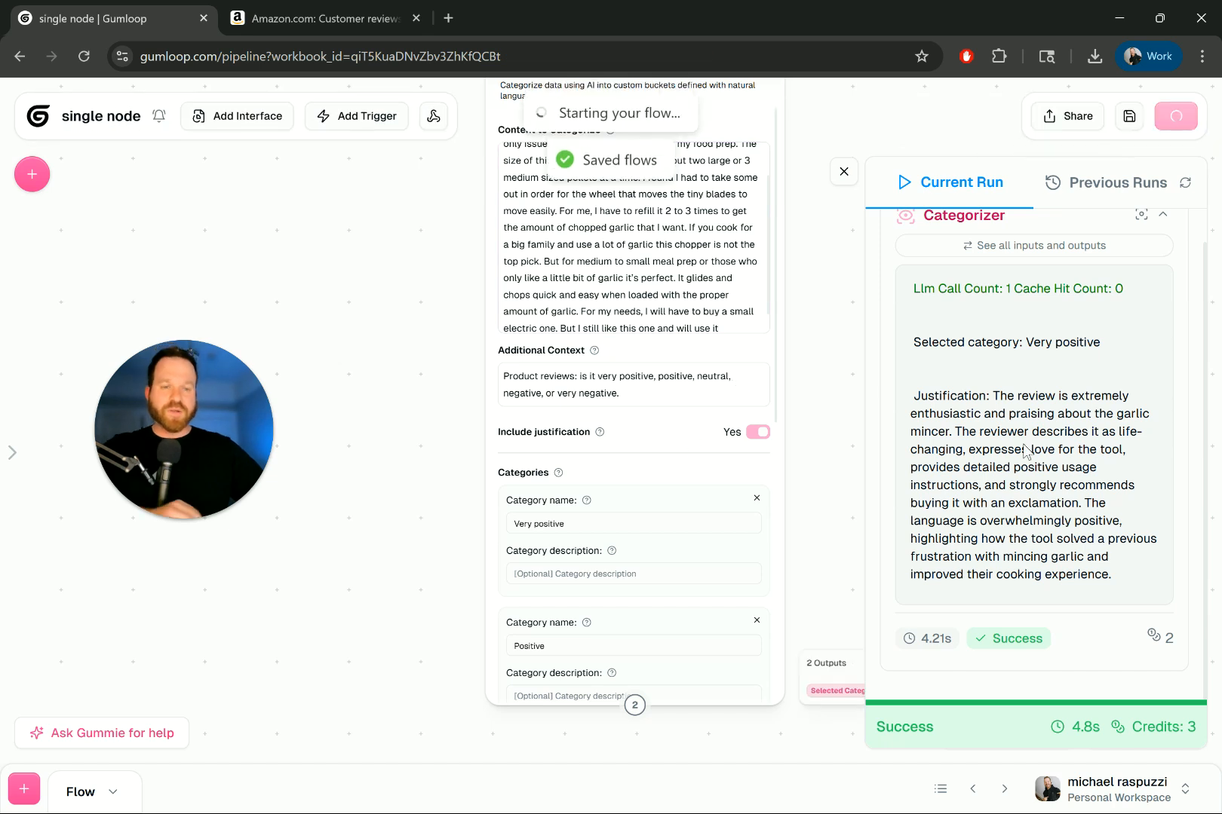
Examine the selected category and justification returned for the four-star review against the defined categories
{"action": "scroll", "coordinate": [607, 440], "scroll_direction": "down", "scroll_amount": 1}
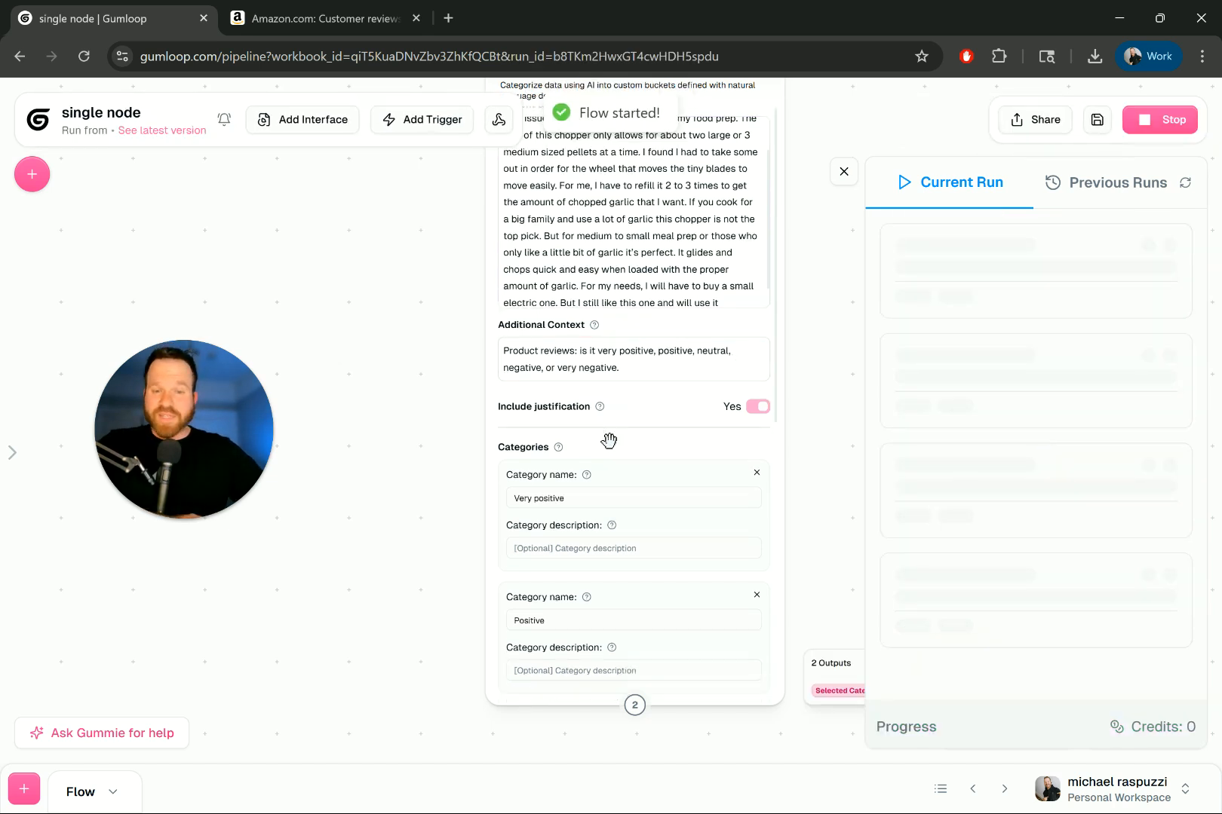
{"action": "double_click", "coordinate": [555, 558]}
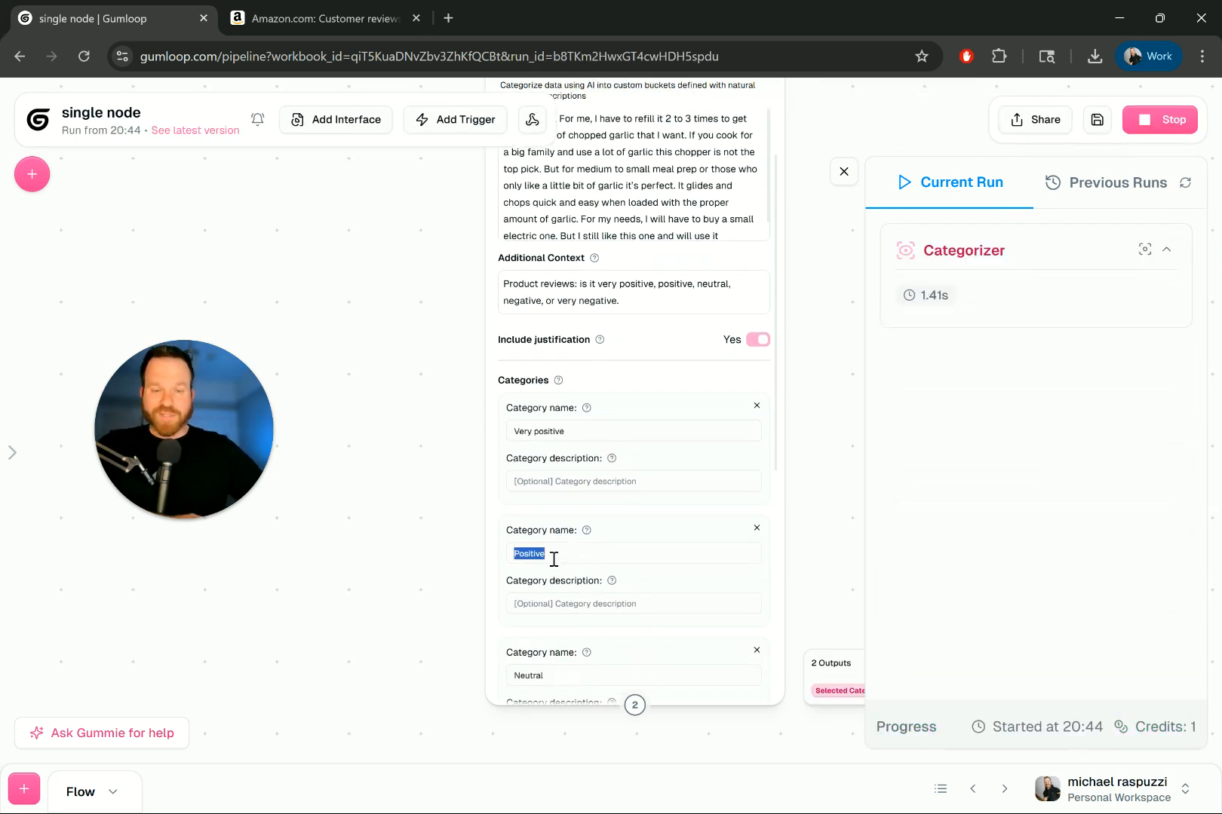
{"action": "scroll", "coordinate": [535, 566], "scroll_direction": "up", "scroll_amount": 1}
{"action": "scroll", "coordinate": [603, 521], "scroll_direction": "down", "scroll_amount": 1}
{"action": "left_click_drag", "start_coordinate": [1037, 356], "coordinate": [1079, 355]}
{"action": "left_click_drag", "start_coordinate": [946, 420], "coordinate": [1102, 546]}
{"action": "left_click_drag", "start_coordinate": [967, 557], "coordinate": [1010, 574]}
On the Amazon reviews page, filter to 3-star reviews and copy the text of the "Garlic Chopper" review
{"action": "left_click", "coordinate": [282, 12]}
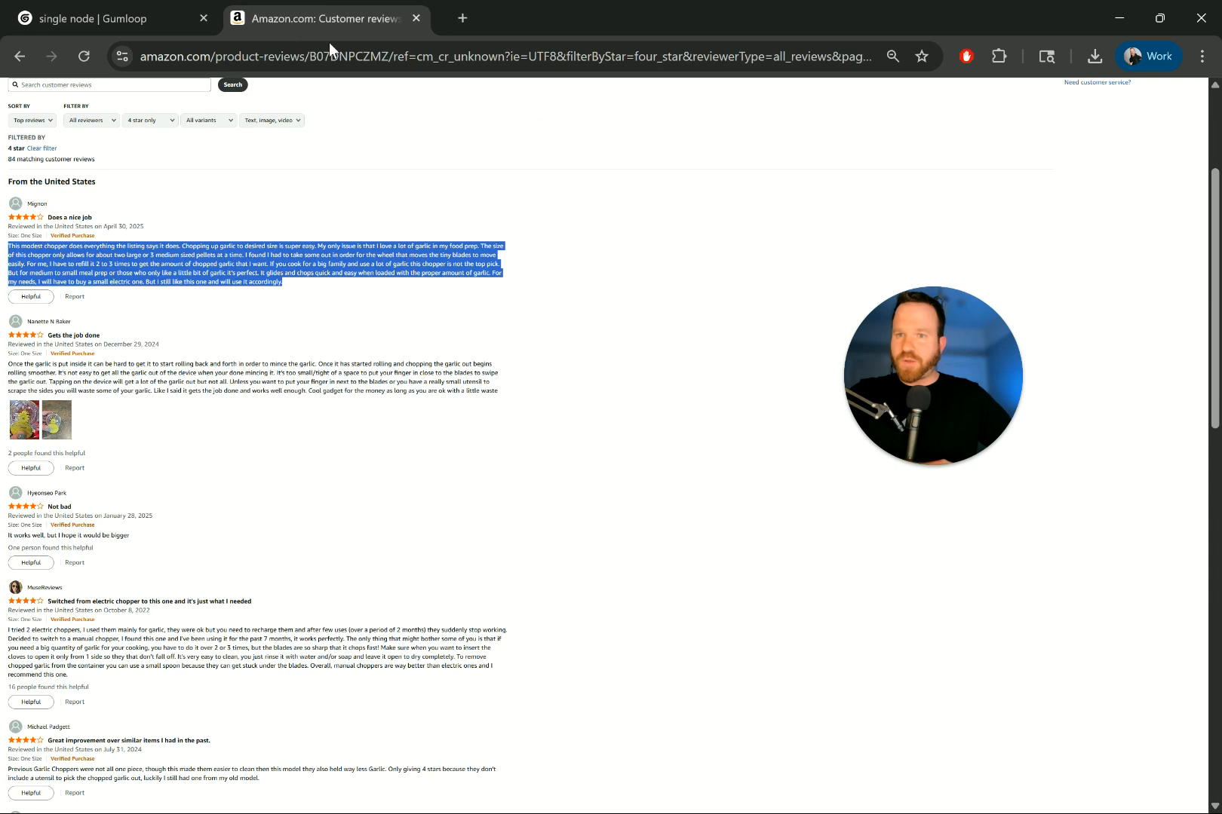
{"action": "scroll", "coordinate": [53, 238], "scroll_direction": "up", "scroll_amount": 3}
{"action": "left_click", "coordinate": [42, 227]}
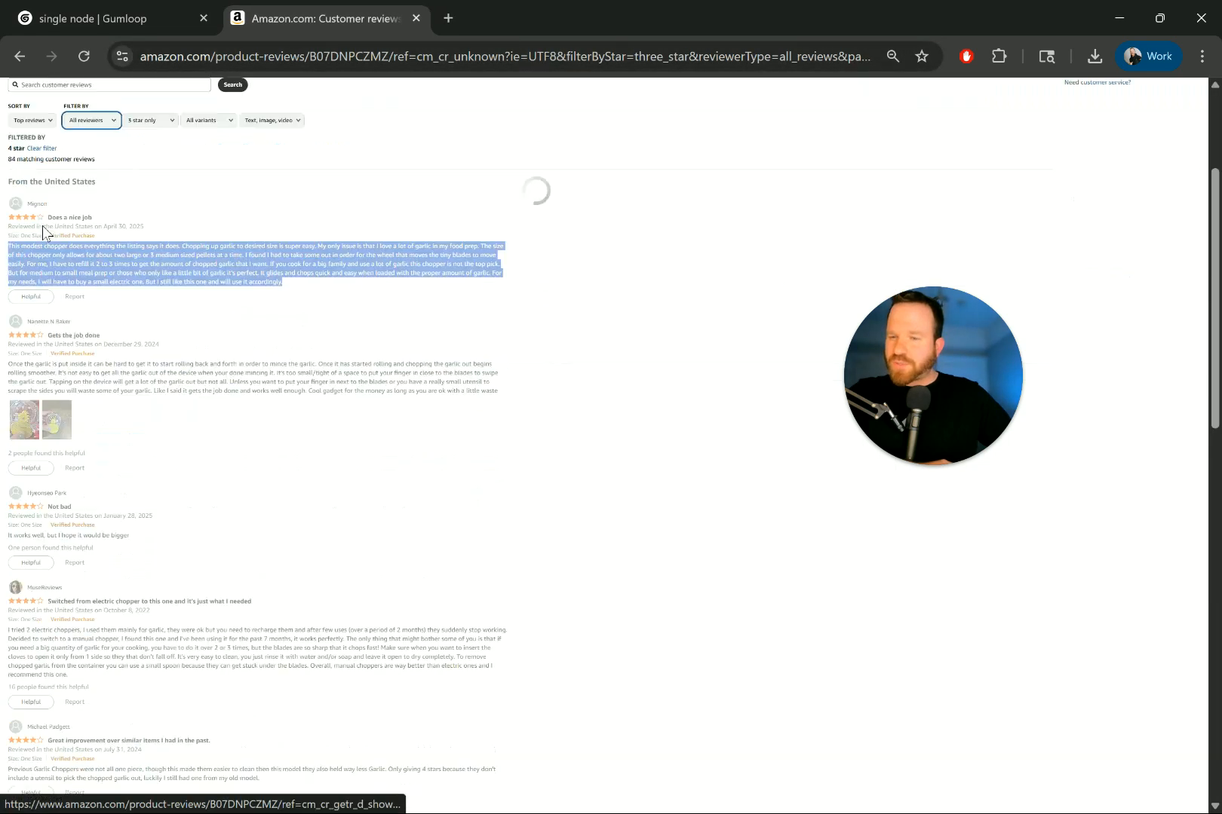
{"action": "triple_click", "coordinate": [82, 246]}
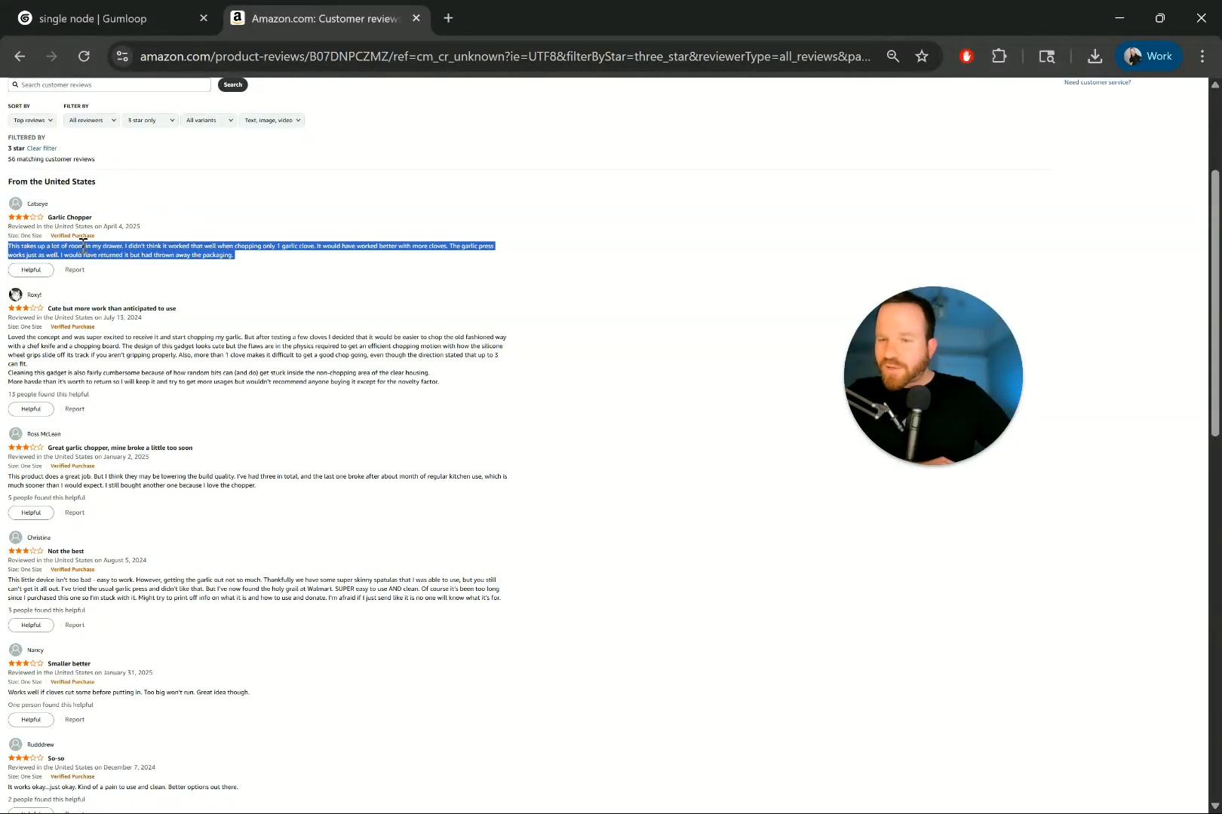
Back in Gumloop, replace the Categorizer's content to categorize with the copied three-star review and run the flow
{"action": "left_click", "coordinate": [127, 23]}
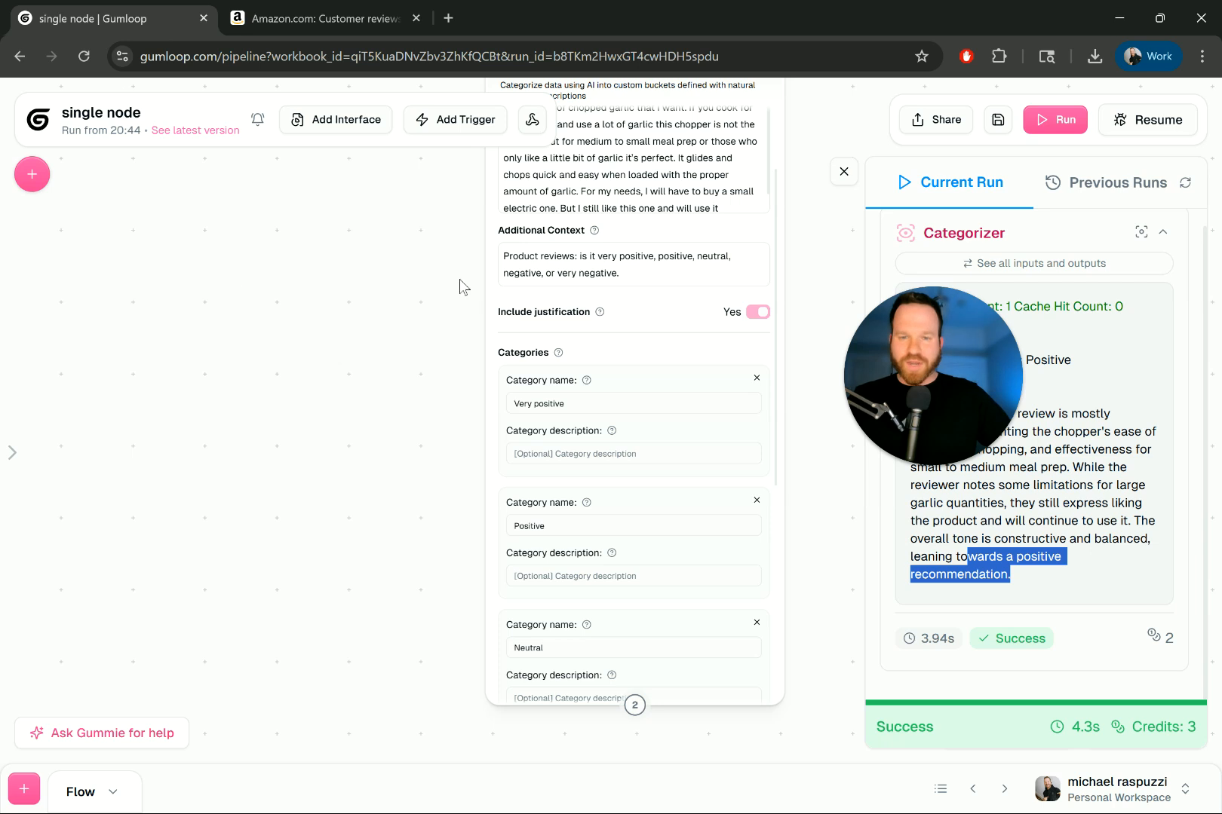
{"action": "left_click", "coordinate": [581, 179]}
{"action": "key", "text": "ctrl+a"}
{"action": "key", "text": "ctrl+v"}
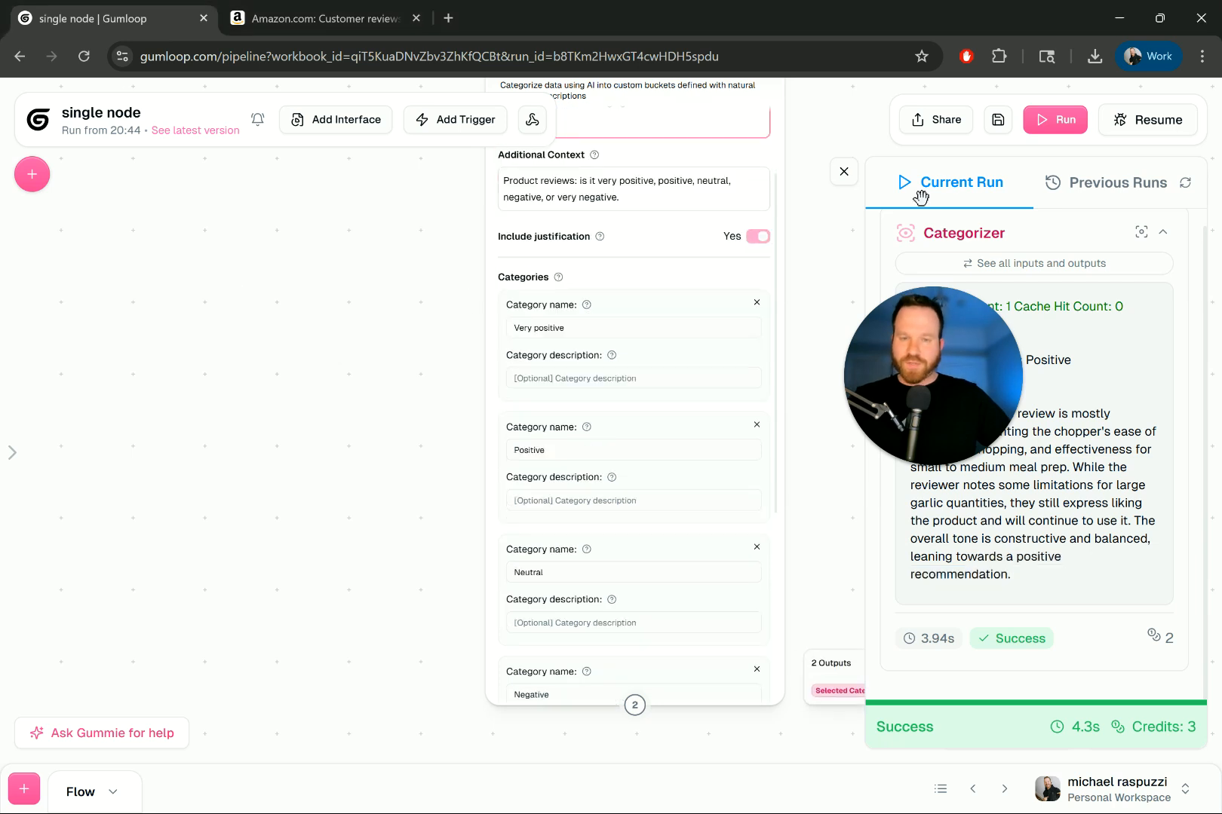
{"action": "left_click", "coordinate": [1055, 119]}
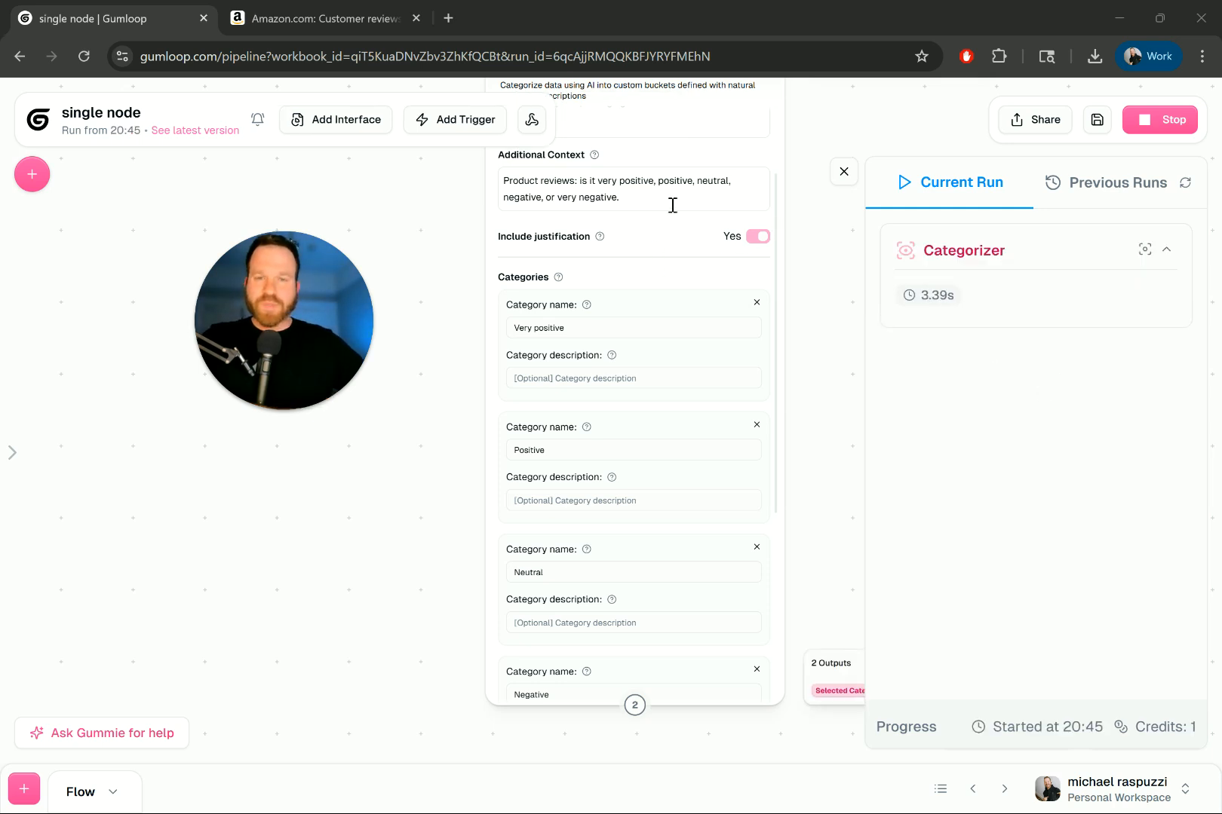
Compare the three-star review's text with its selected category and justification, and check the run's full inputs and outputs
{"action": "scroll", "coordinate": [671, 205], "scroll_direction": "up", "scroll_amount": 2}
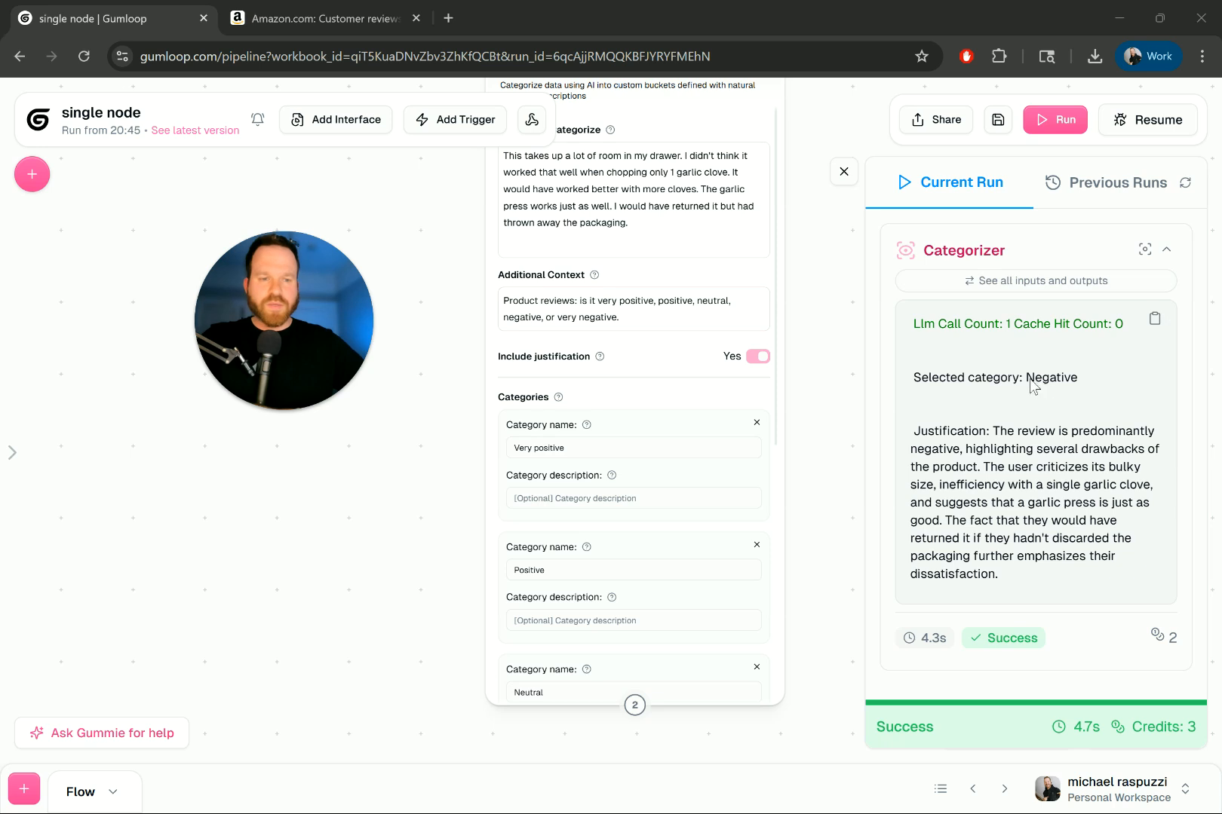
{"action": "left_click_drag", "start_coordinate": [1027, 381], "coordinate": [1081, 381]}
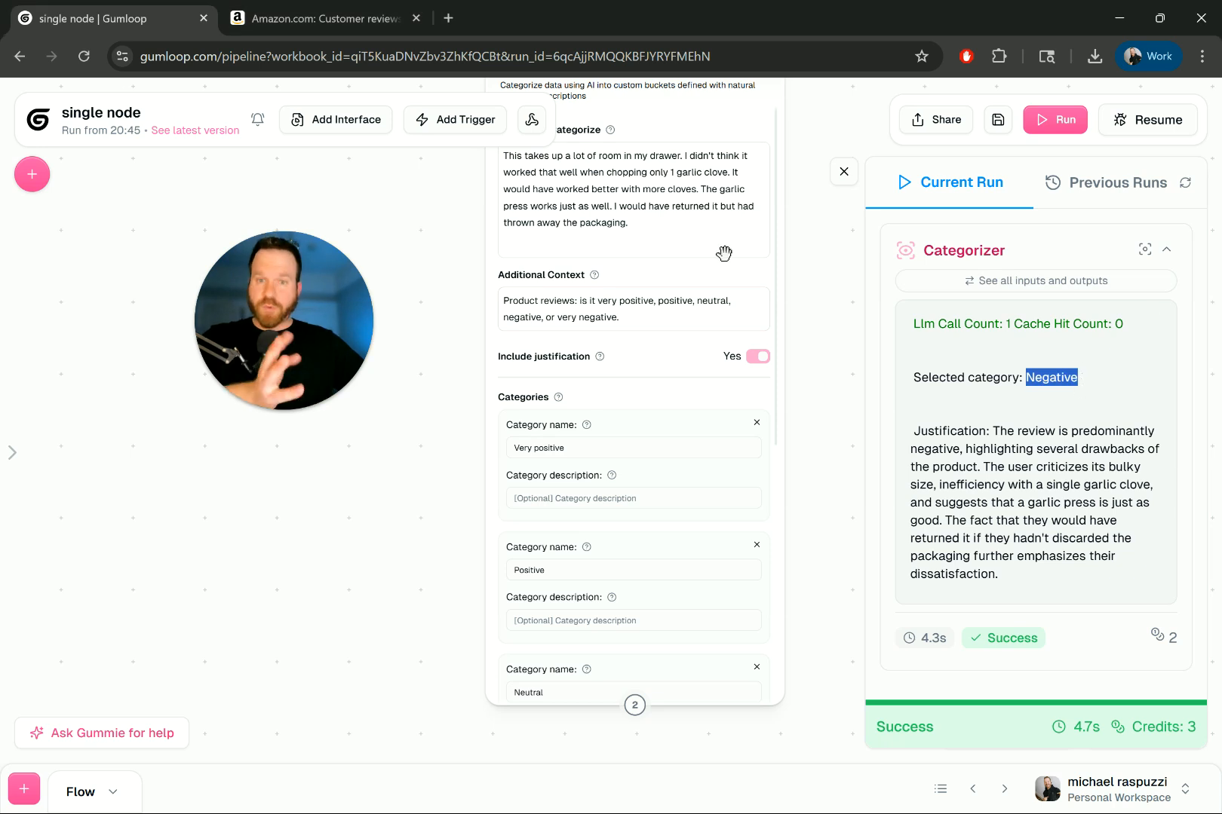
{"action": "left_click_drag", "start_coordinate": [723, 252], "coordinate": [493, 155]}
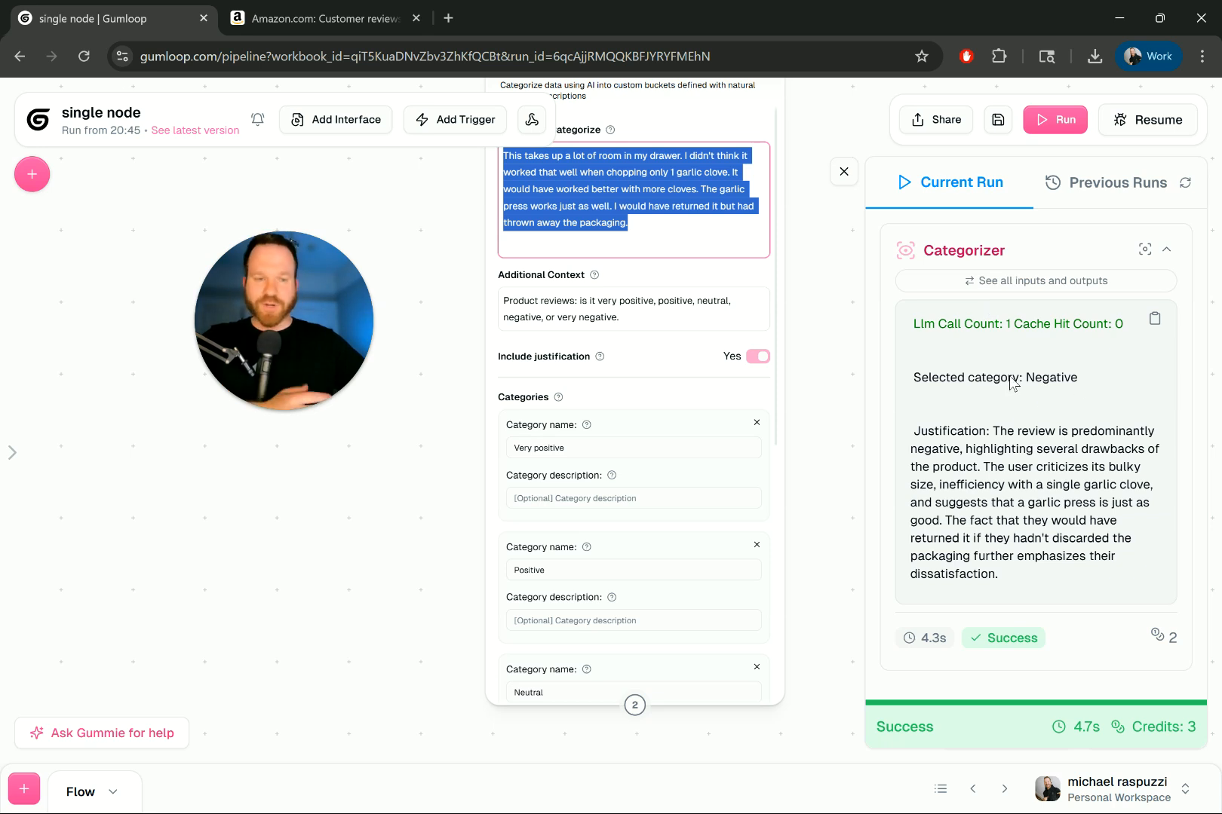
{"action": "left_click_drag", "start_coordinate": [1011, 378], "coordinate": [1069, 462]}
{"action": "left_click", "coordinate": [1002, 279]}
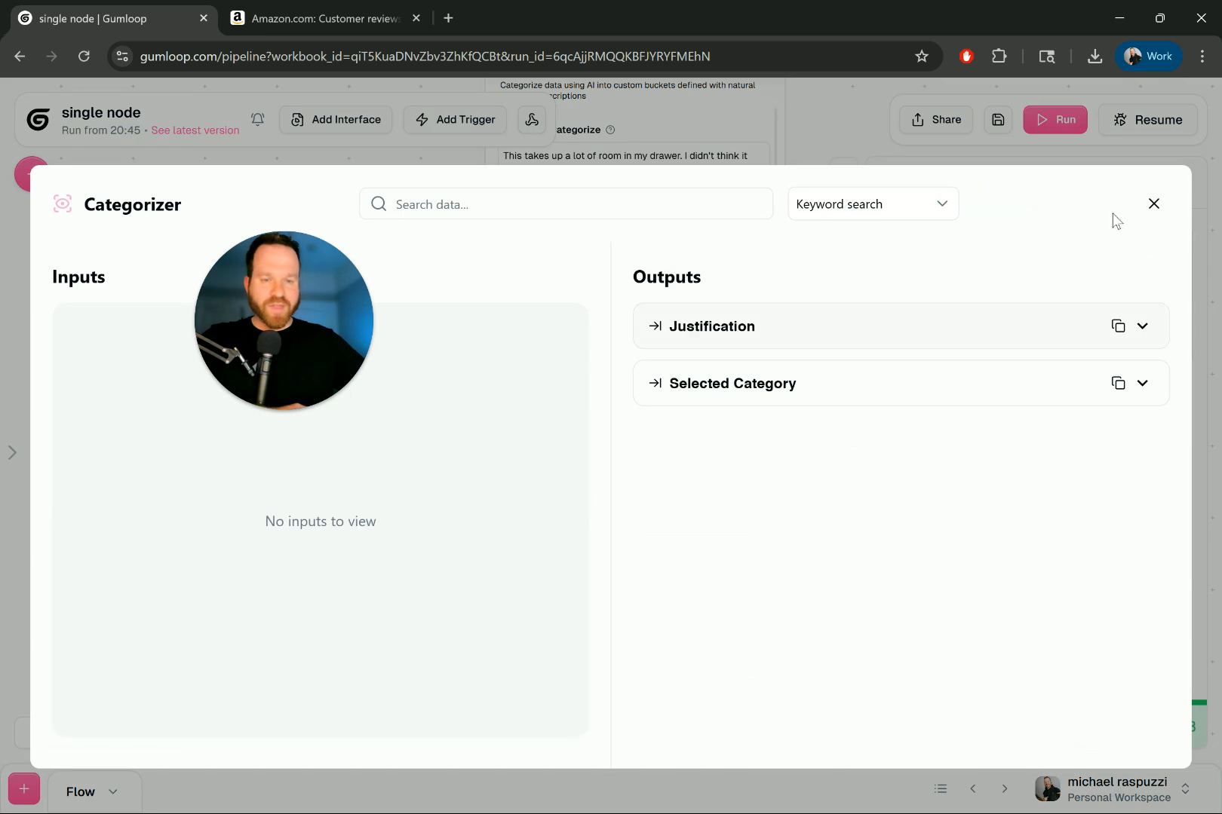
{"action": "left_click", "coordinate": [1153, 204]}
Set the Categorizer's AI model to Claude 4 Sonnet, and save and run the flow
{"action": "scroll", "coordinate": [663, 419], "scroll_direction": "down", "scroll_amount": 6}
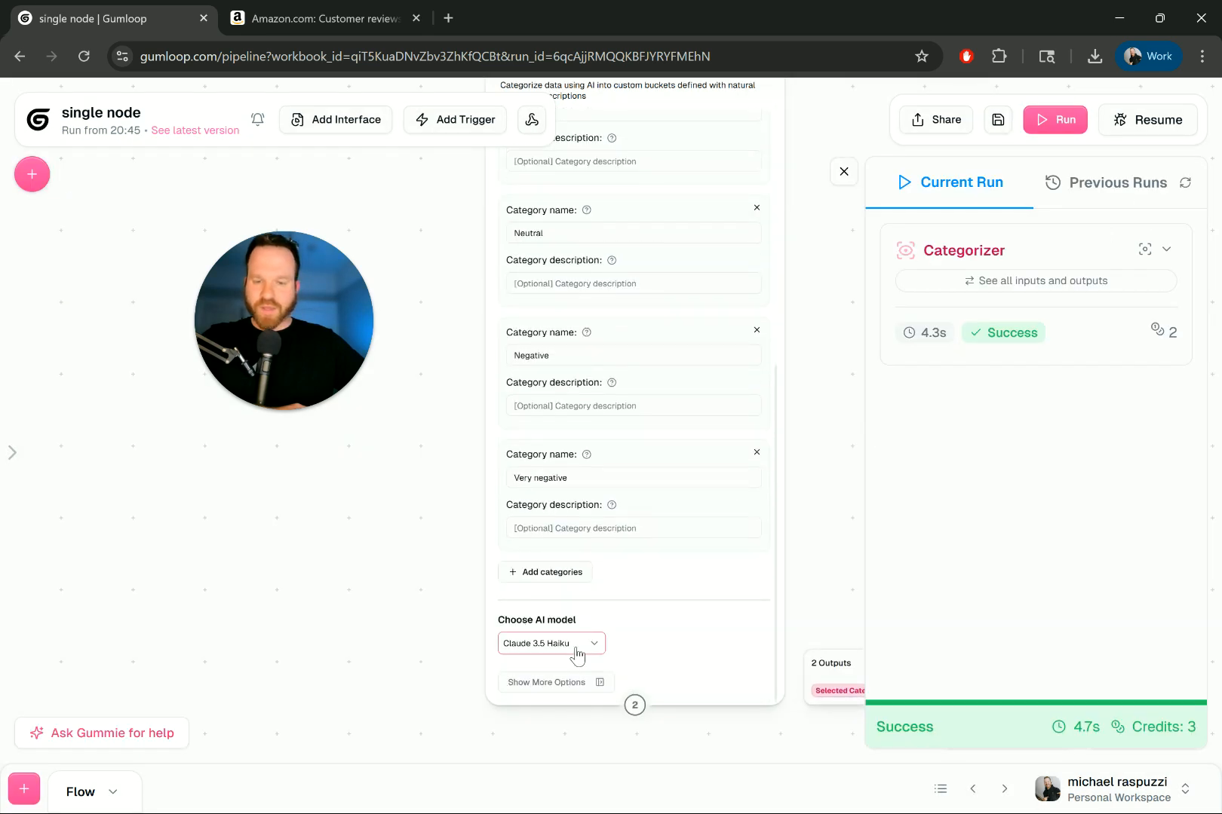
{"action": "left_click", "coordinate": [577, 648]}
{"action": "scroll", "coordinate": [613, 544], "scroll_direction": "down", "scroll_amount": 10}
{"action": "scroll", "coordinate": [613, 542], "scroll_direction": "up", "scroll_amount": 4}
{"action": "left_click", "coordinate": [576, 535]}
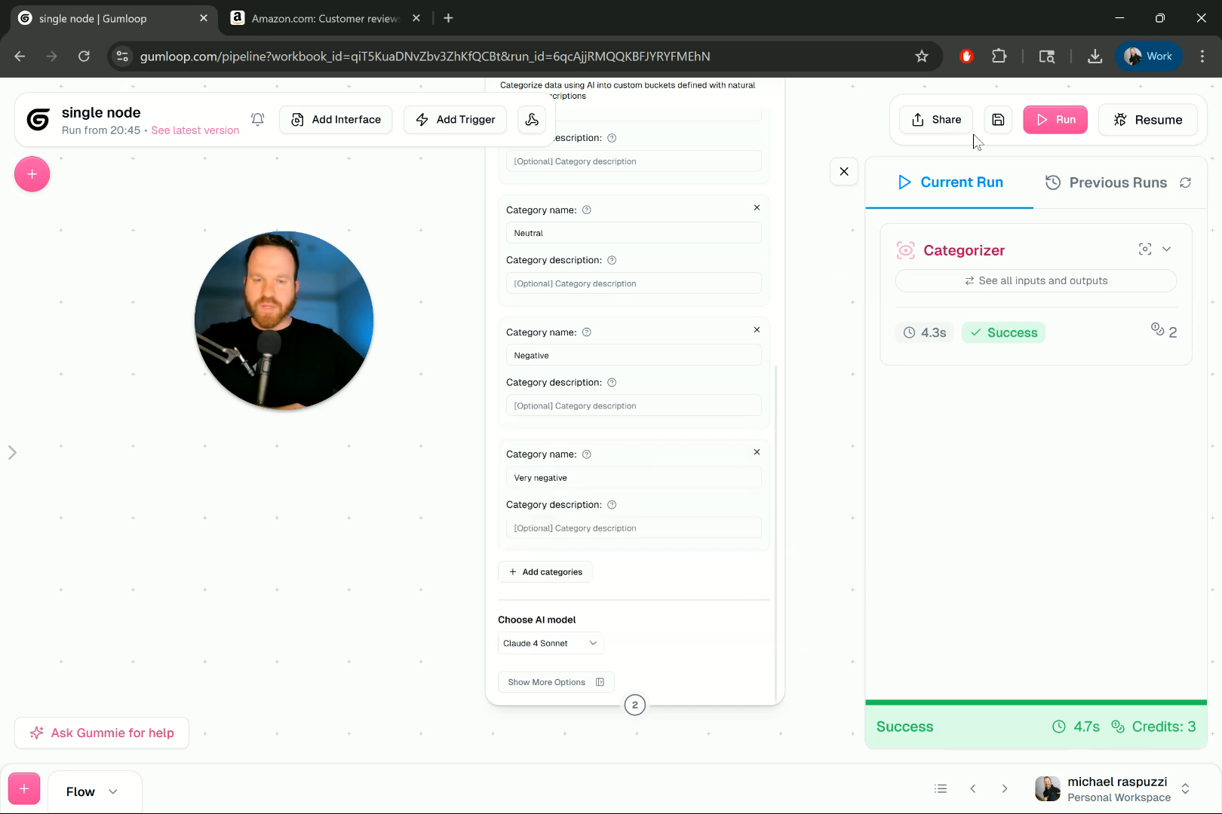
{"action": "left_click", "coordinate": [998, 120]}
{"action": "left_click", "coordinate": [1054, 122]}
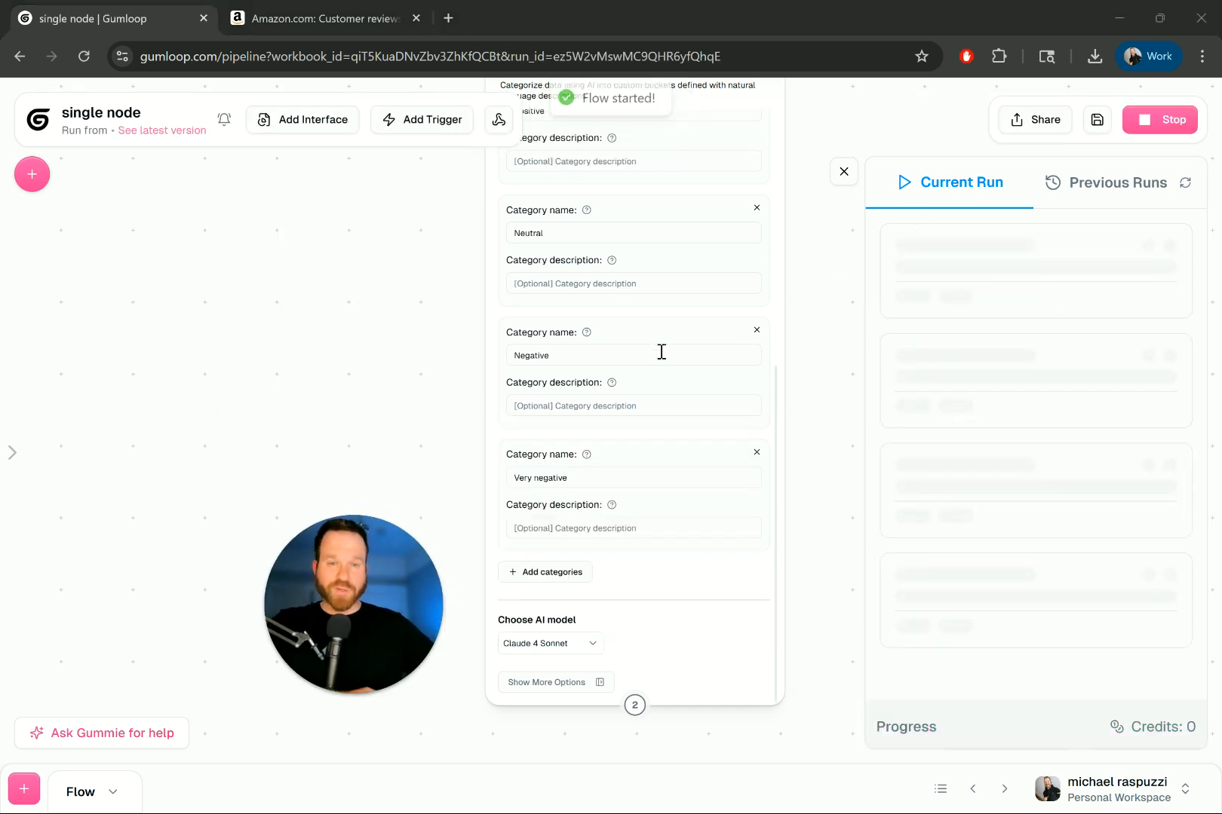
Review the selected category and justification that Claude 4 Sonnet gives for the "Garlic Chopper" review
{"action": "scroll", "coordinate": [660, 351], "scroll_direction": "up", "scroll_amount": 6}
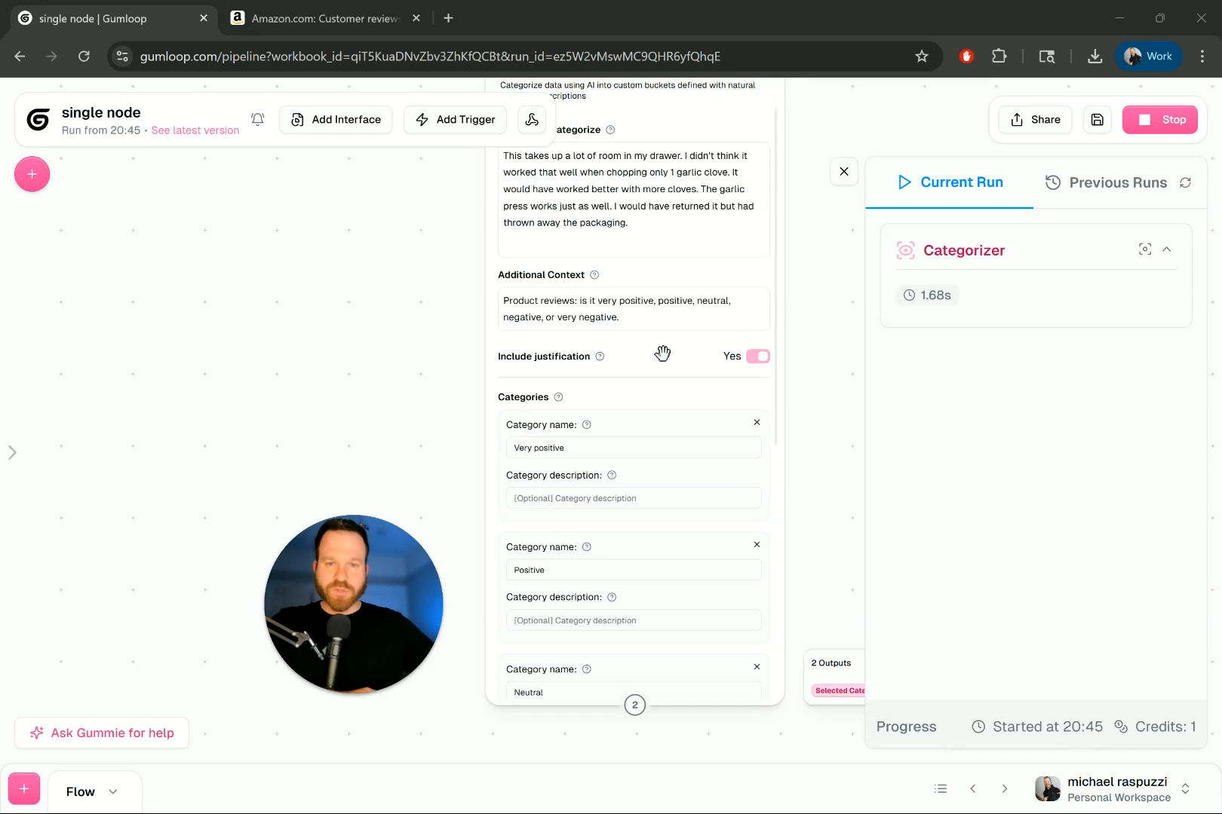
{"action": "scroll", "coordinate": [599, 450], "scroll_direction": "down", "scroll_amount": 3}
{"action": "left_click_drag", "start_coordinate": [1025, 379], "coordinate": [1080, 379]}
{"action": "left_click_drag", "start_coordinate": [1039, 450], "coordinate": [1070, 528]}
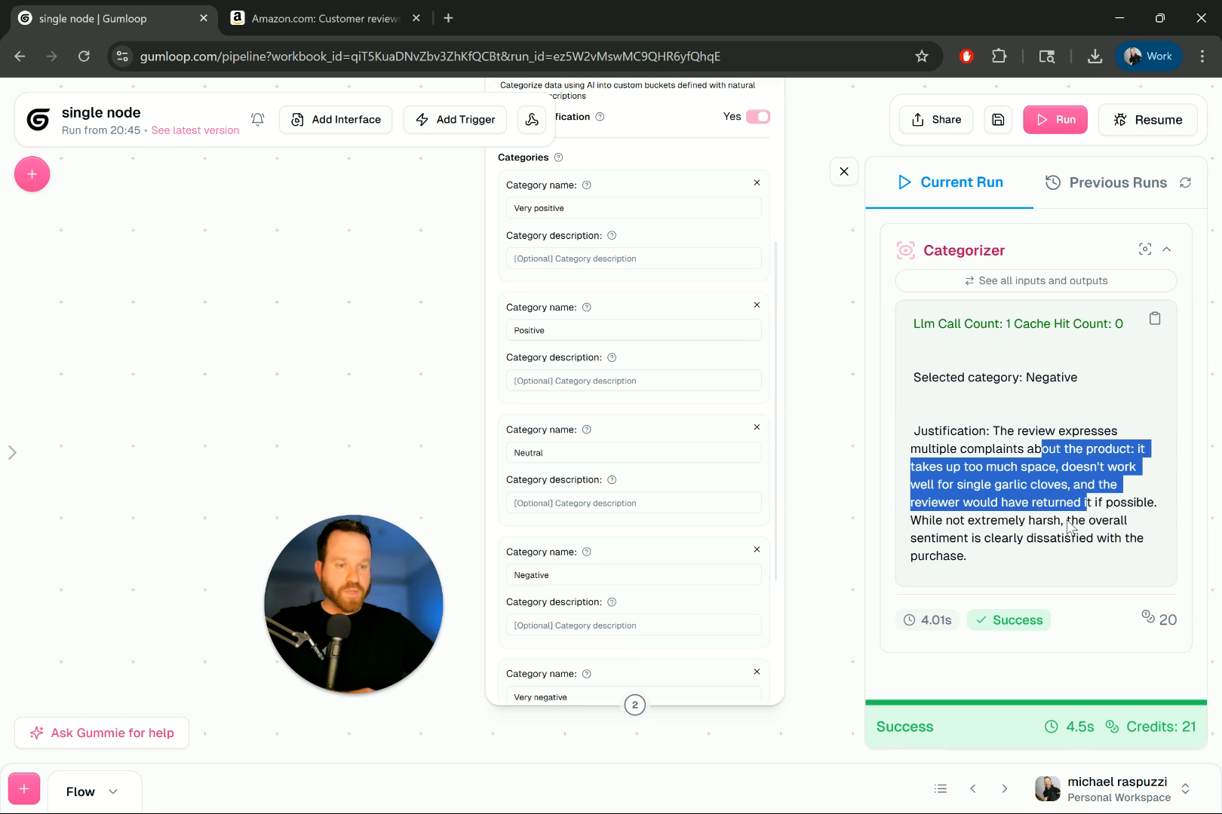
On the Amazon reviews page, select and copy the text of the three-star review "Cute but more work than anticipated to use"
{"action": "left_click", "coordinate": [334, 21]}
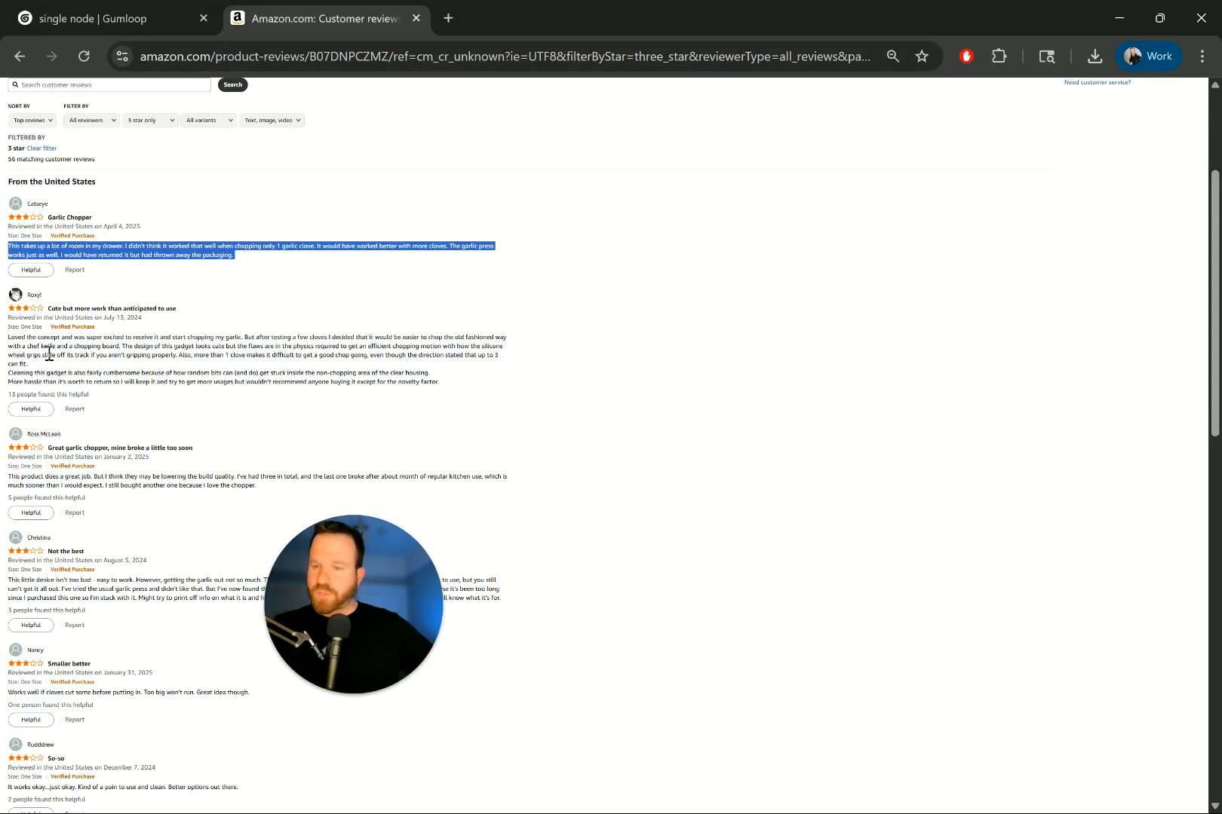
{"action": "left_click", "coordinate": [173, 369]}
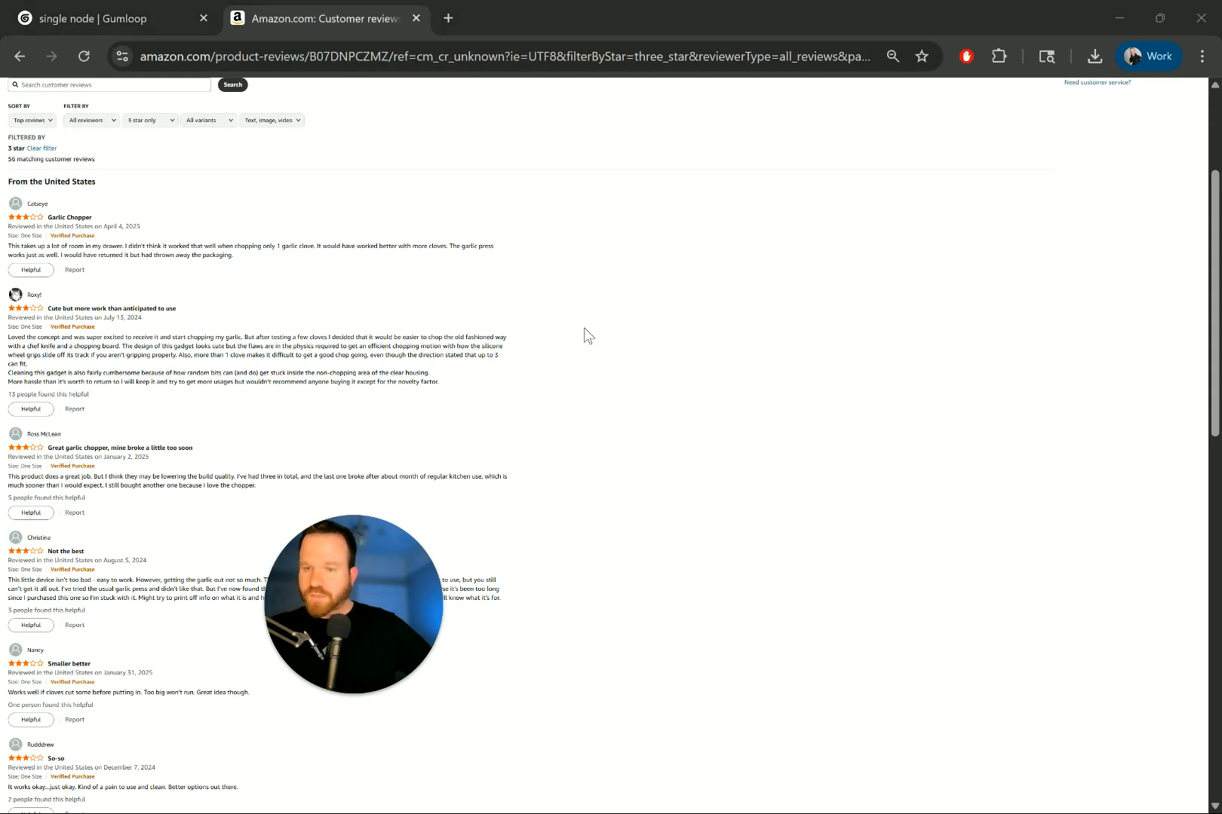
{"action": "left_click_drag", "start_coordinate": [440, 382], "coordinate": [2, 347]}
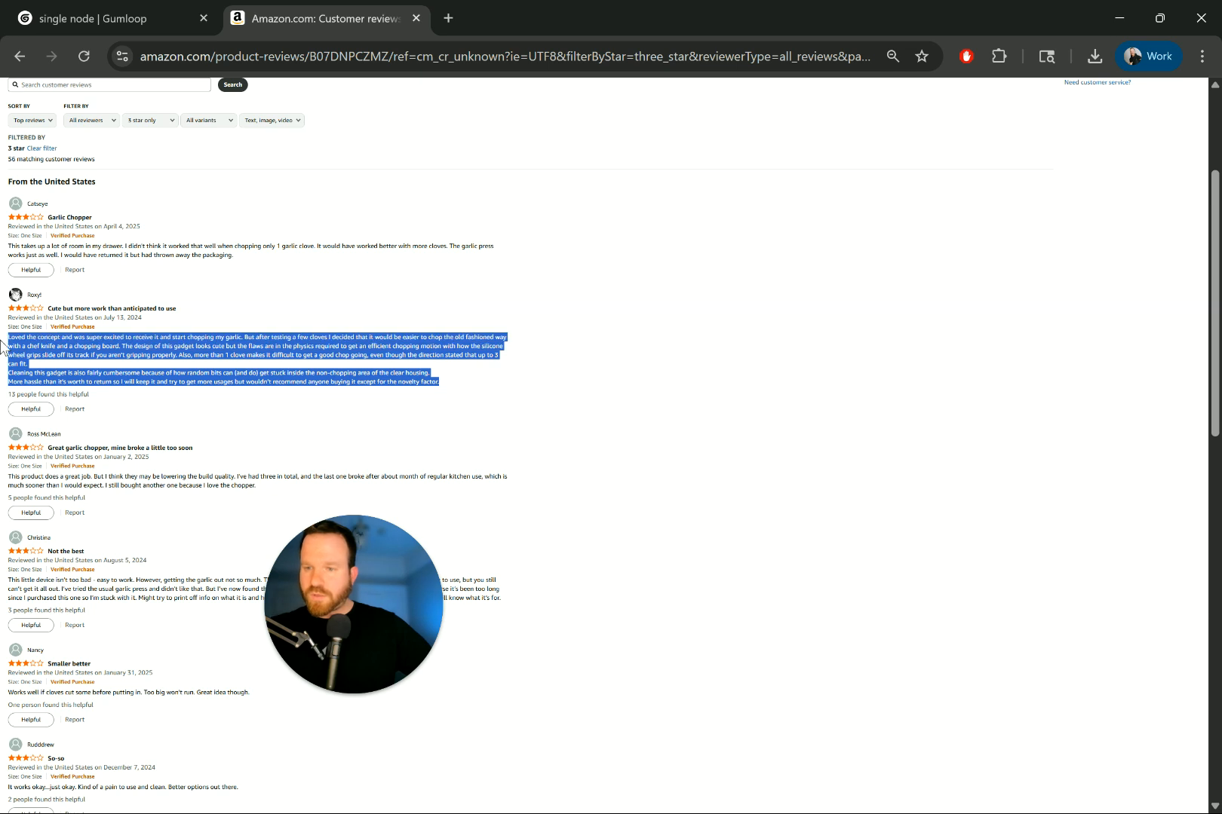
Back in Gumloop, replace the content to categorize with the copied "Cute but more work" review, save, and run the flow
{"action": "left_click", "coordinate": [114, 23]}
{"action": "scroll", "coordinate": [629, 207], "scroll_direction": "up", "scroll_amount": 3}
{"action": "left_click_drag", "start_coordinate": [628, 245], "coordinate": [335, 104]}
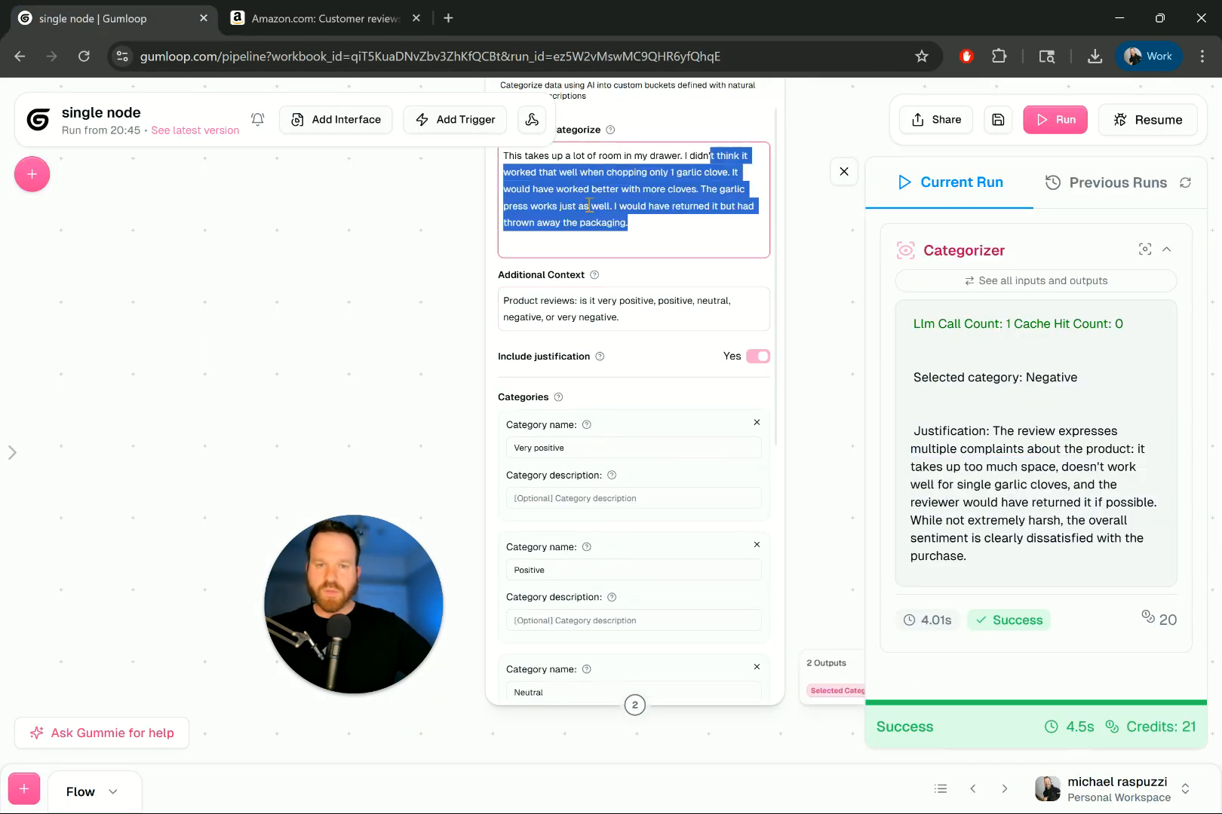
{"action": "key", "text": "ctrl+v"}
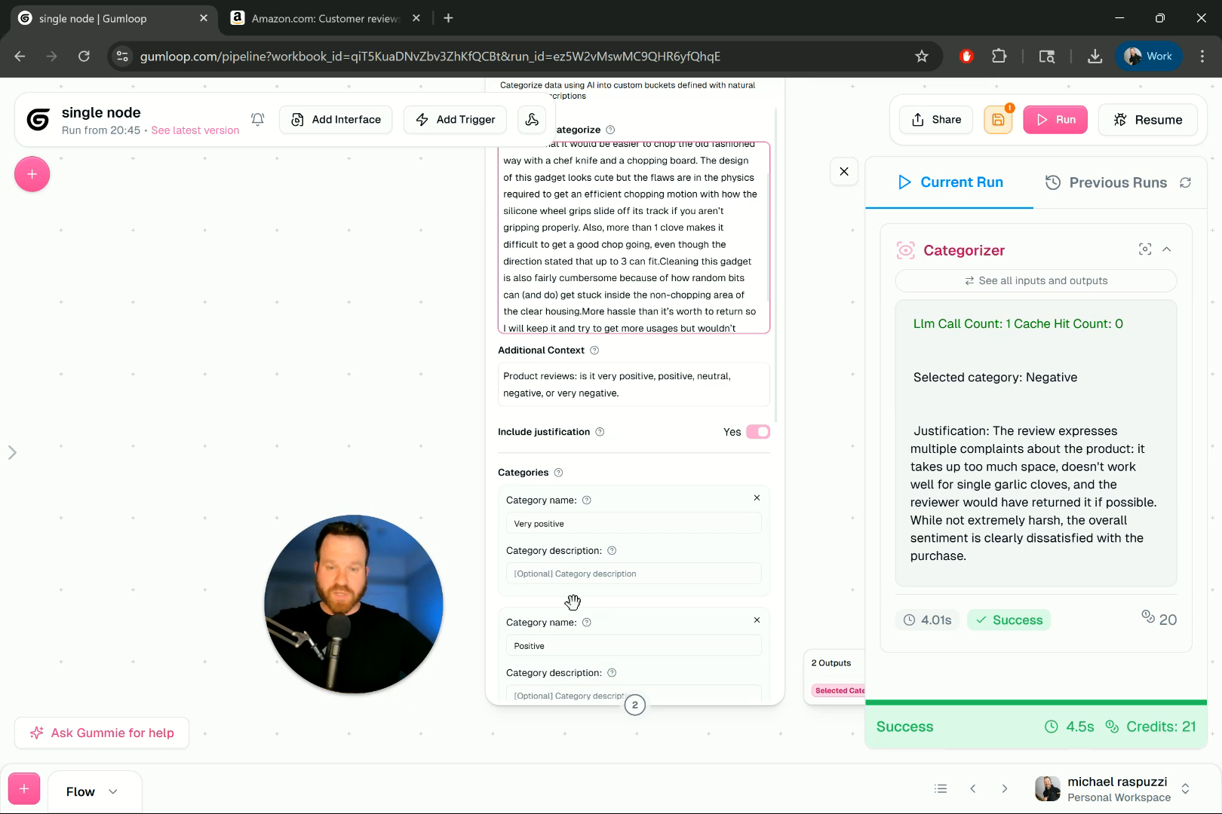
{"action": "left_click", "coordinate": [997, 121]}
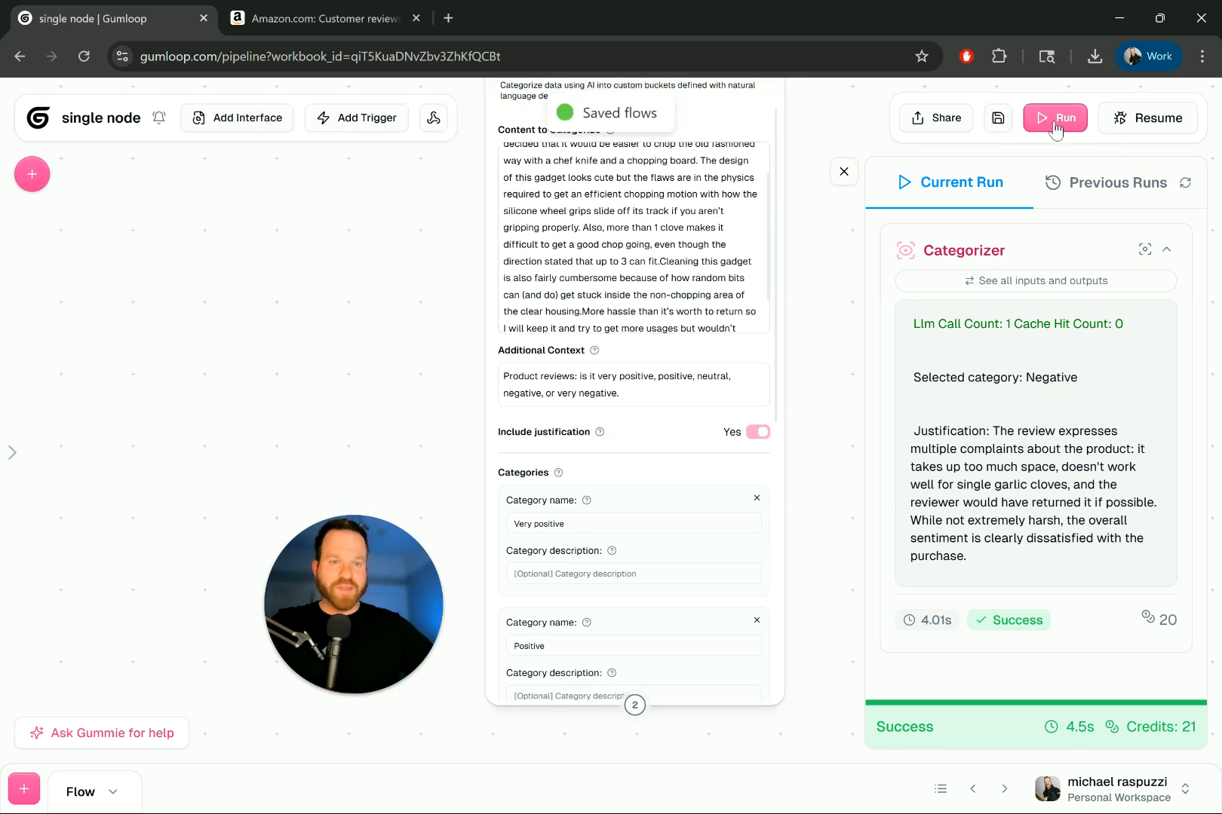
{"action": "left_click", "coordinate": [1055, 120]}
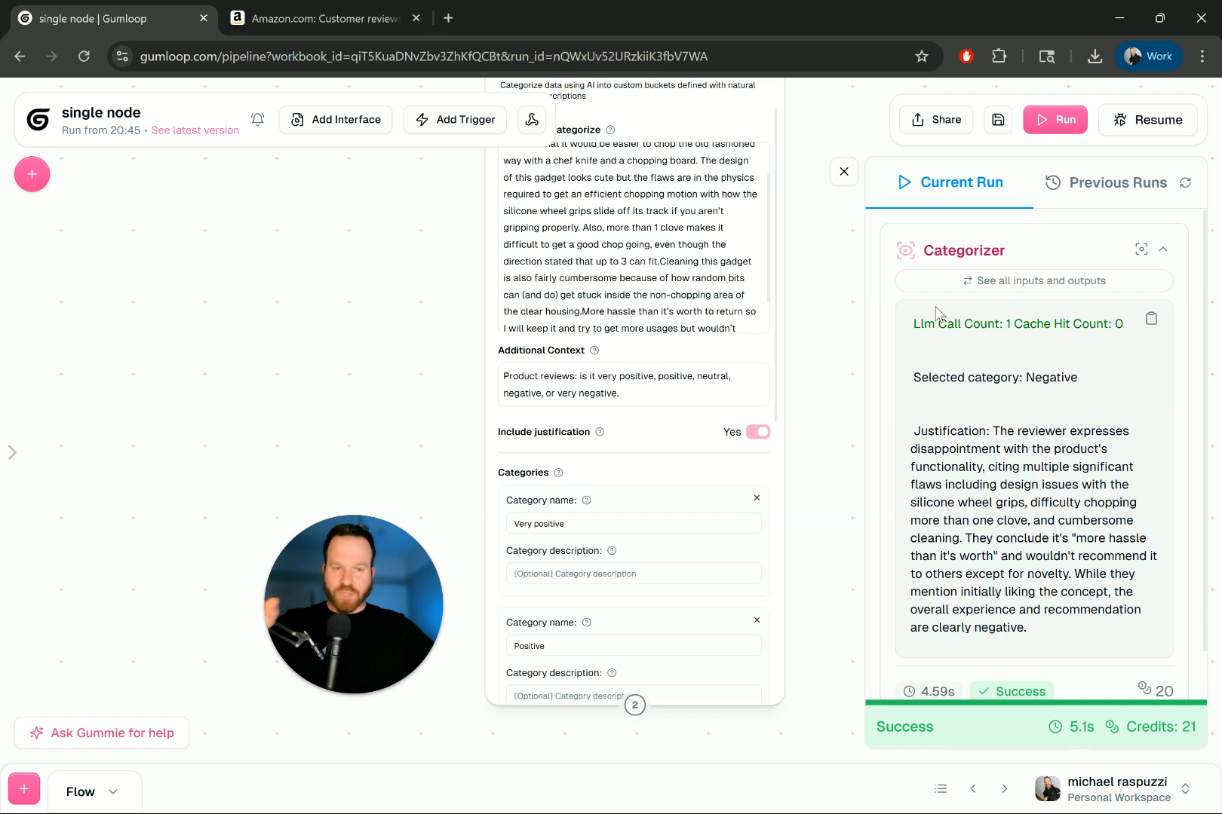
Check the selected category and the full inputs and outputs for the "Cute but more work" review
{"action": "left_click_drag", "start_coordinate": [990, 380], "coordinate": [1063, 412]}
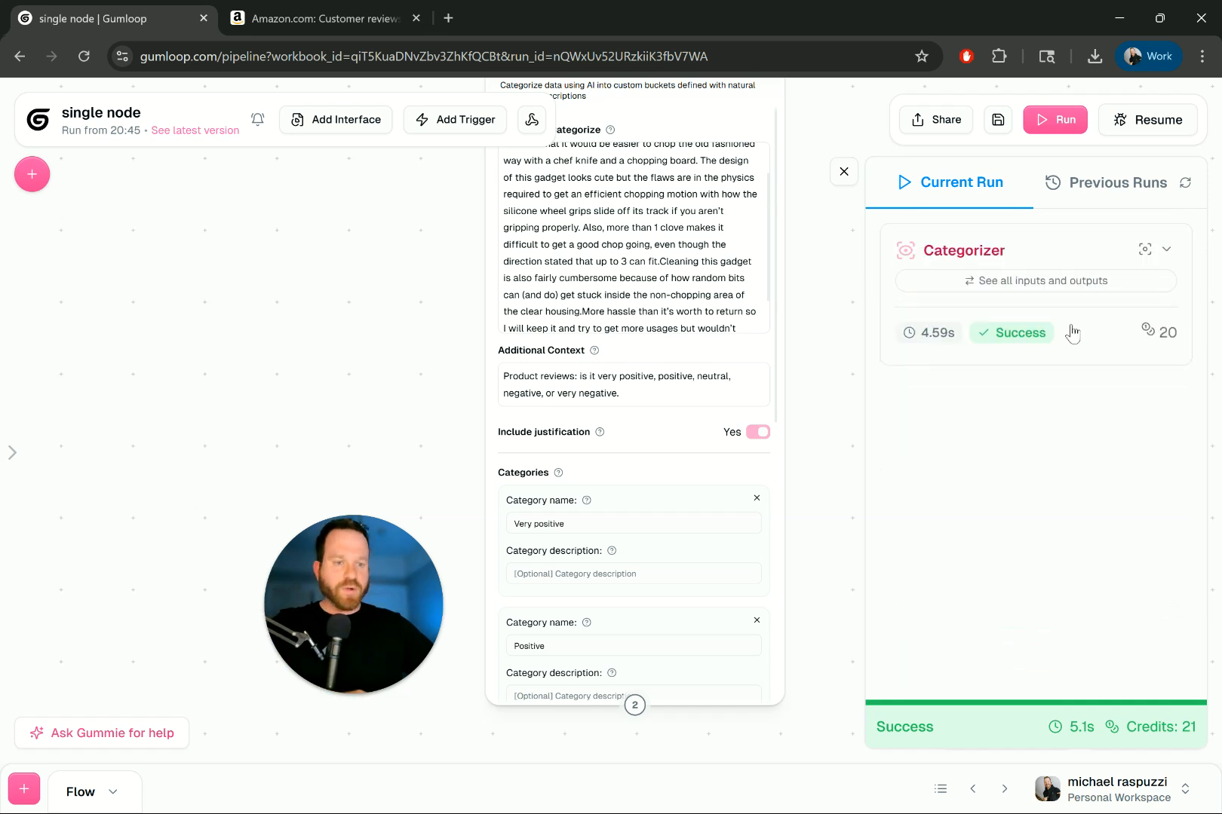
{"action": "left_click", "coordinate": [1059, 298]}
{"action": "left_click", "coordinate": [1152, 205]}
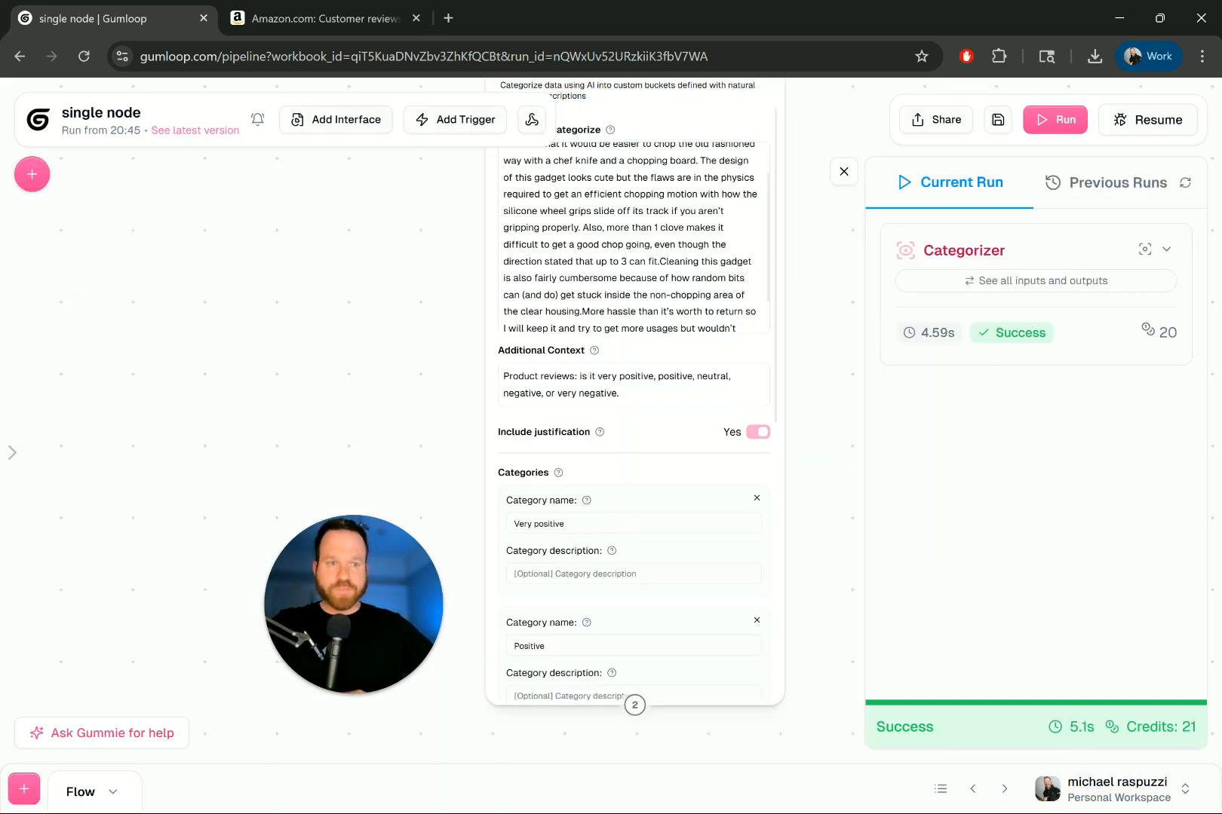
On the Amazon page, copy the text of the three-star review "Great garlic chopper, mine broke a little too soon"
{"action": "left_click", "coordinate": [341, 20]}
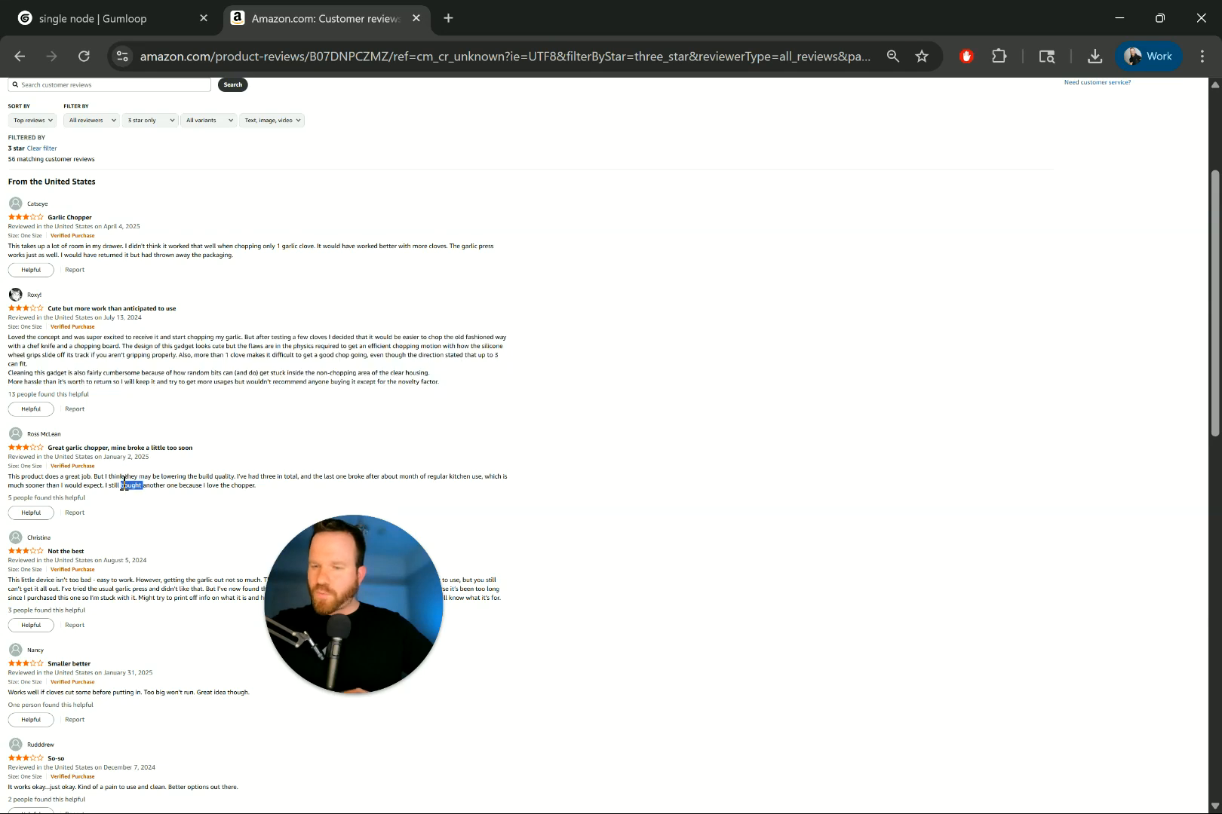
{"action": "triple_click", "coordinate": [122, 482]}
{"action": "key", "text": "ctrl+c"}
Back in Gumloop, replace the content to categorize with the copied "Great garlic chopper" review and run the flow
{"action": "left_click", "coordinate": [90, 18]}
{"action": "left_click", "coordinate": [677, 332]}
{"action": "key", "text": "ctrl+a"}
{"action": "key", "text": "BackSpace"}
{"action": "key", "text": "ctrl+v"}
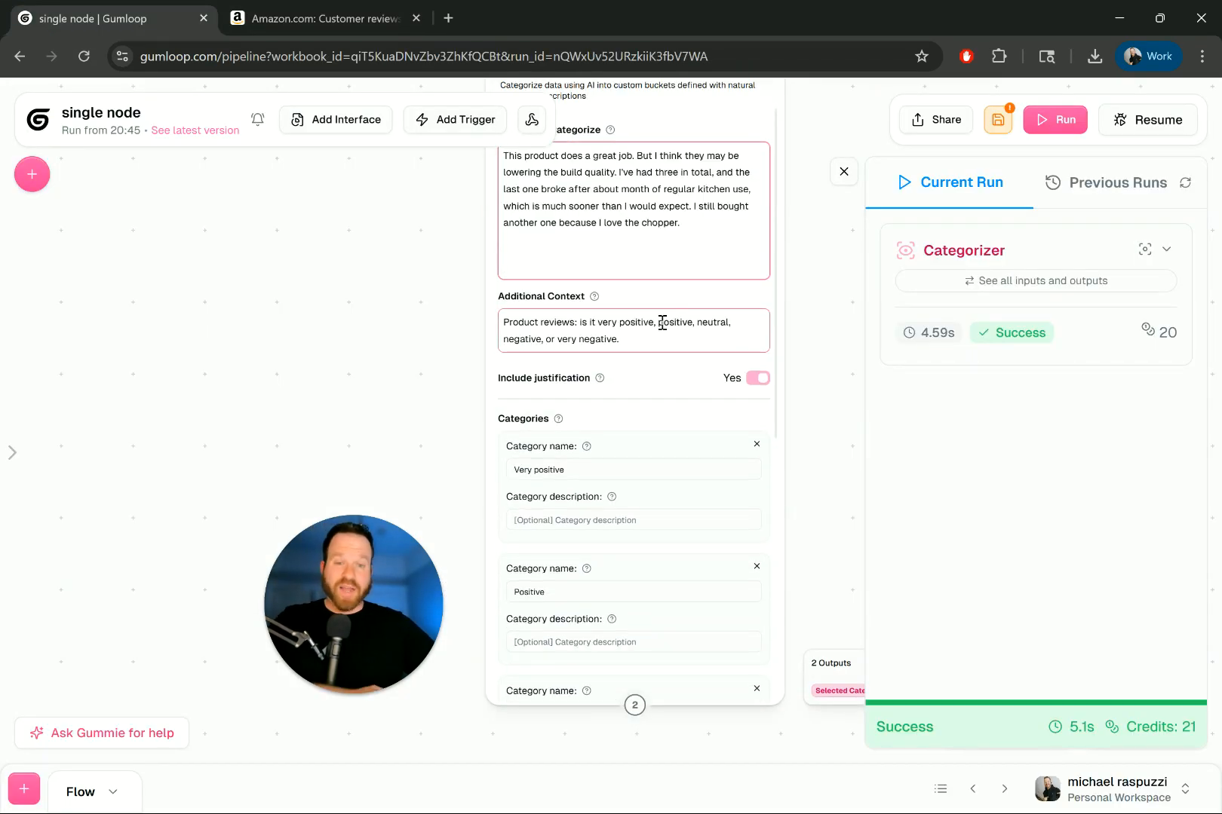
{"action": "left_click", "coordinate": [1052, 122]}
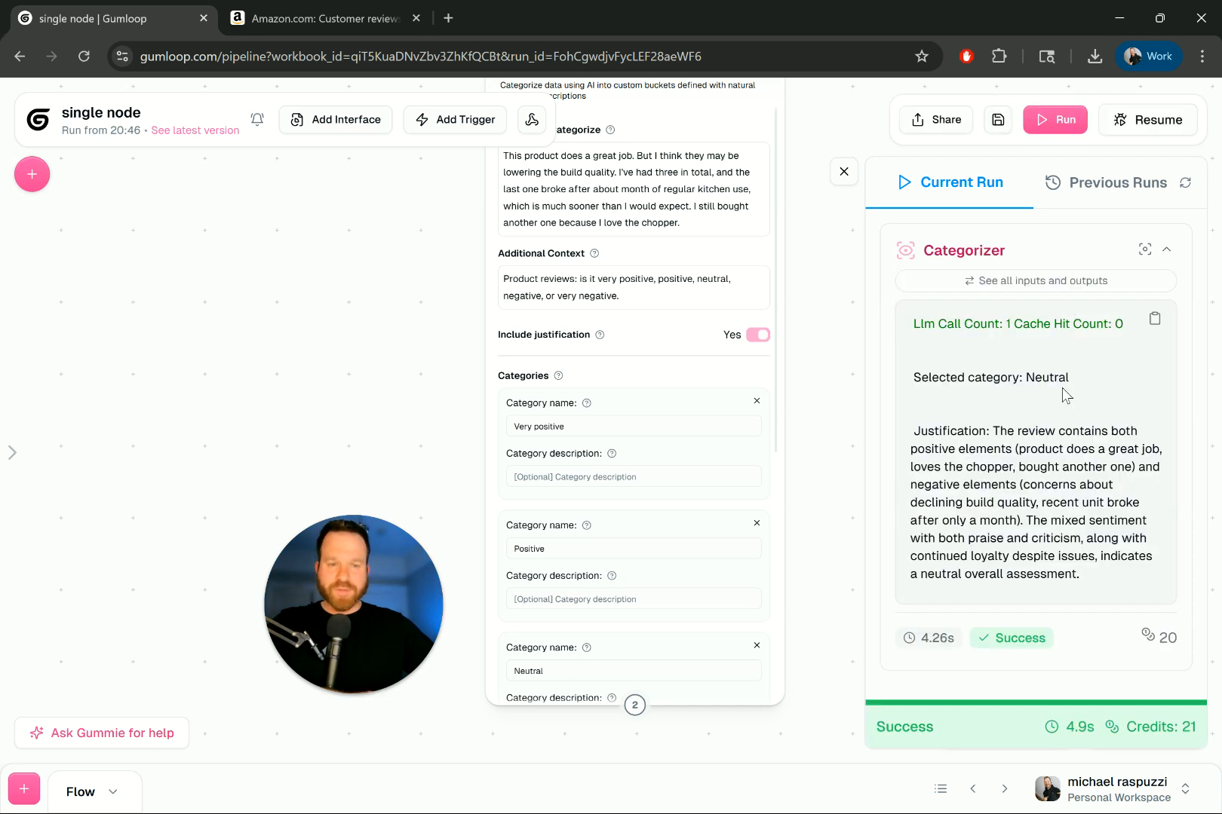
Examine the selected category, justification, and full inputs and outputs for the "Great garlic chopper" review against its text
{"action": "left_click_drag", "start_coordinate": [967, 377], "coordinate": [1070, 485]}
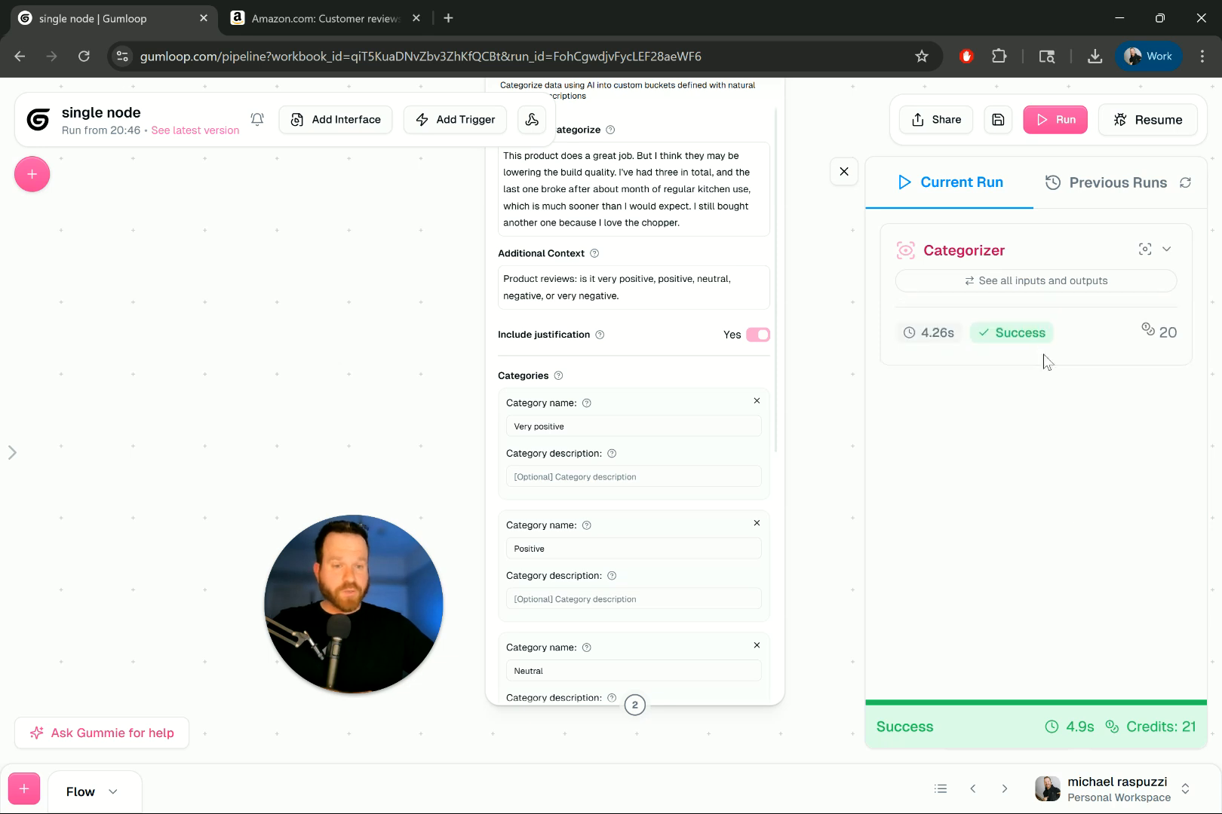
{"action": "left_click", "coordinate": [1043, 280]}
{"action": "left_click", "coordinate": [1152, 208]}
{"action": "left_click", "coordinate": [1068, 282]}
{"action": "left_click", "coordinate": [1153, 205]}
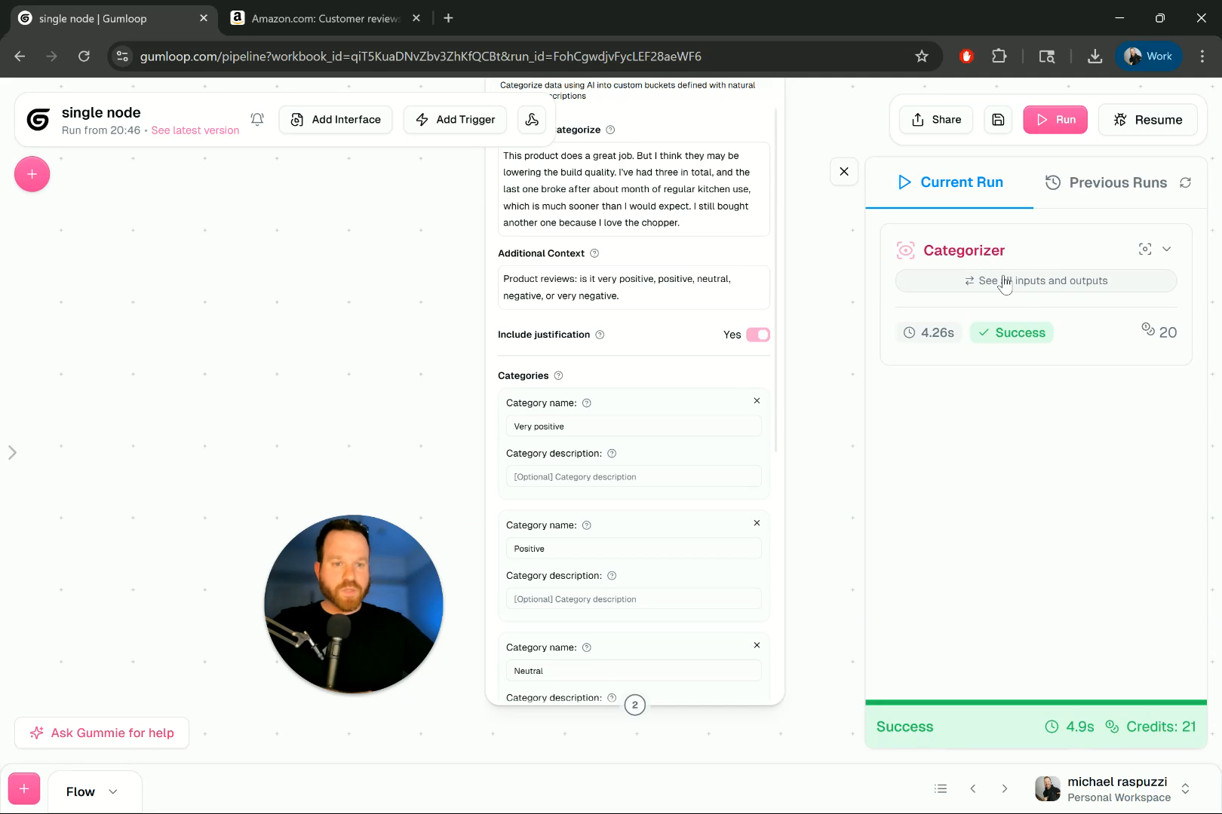
{"action": "left_click", "coordinate": [1115, 258]}
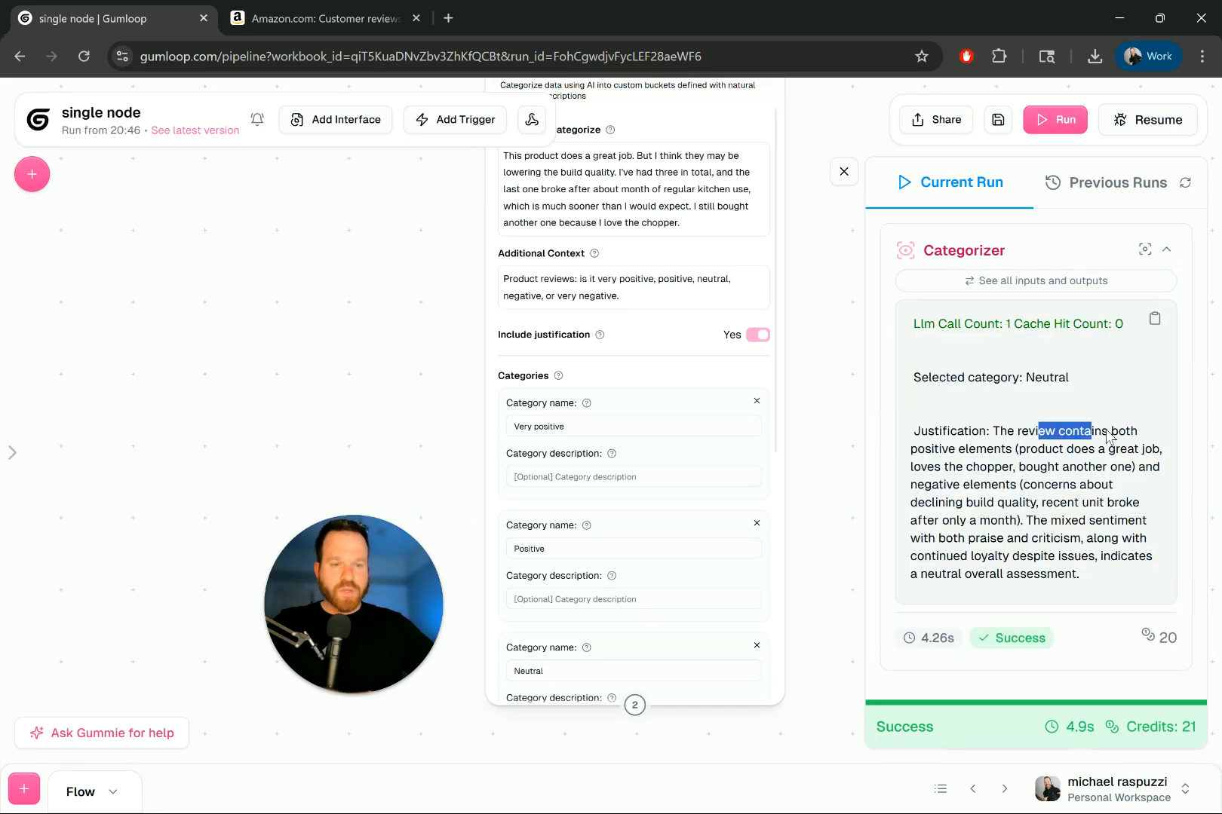
{"action": "left_click_drag", "start_coordinate": [987, 450], "coordinate": [1099, 577]}
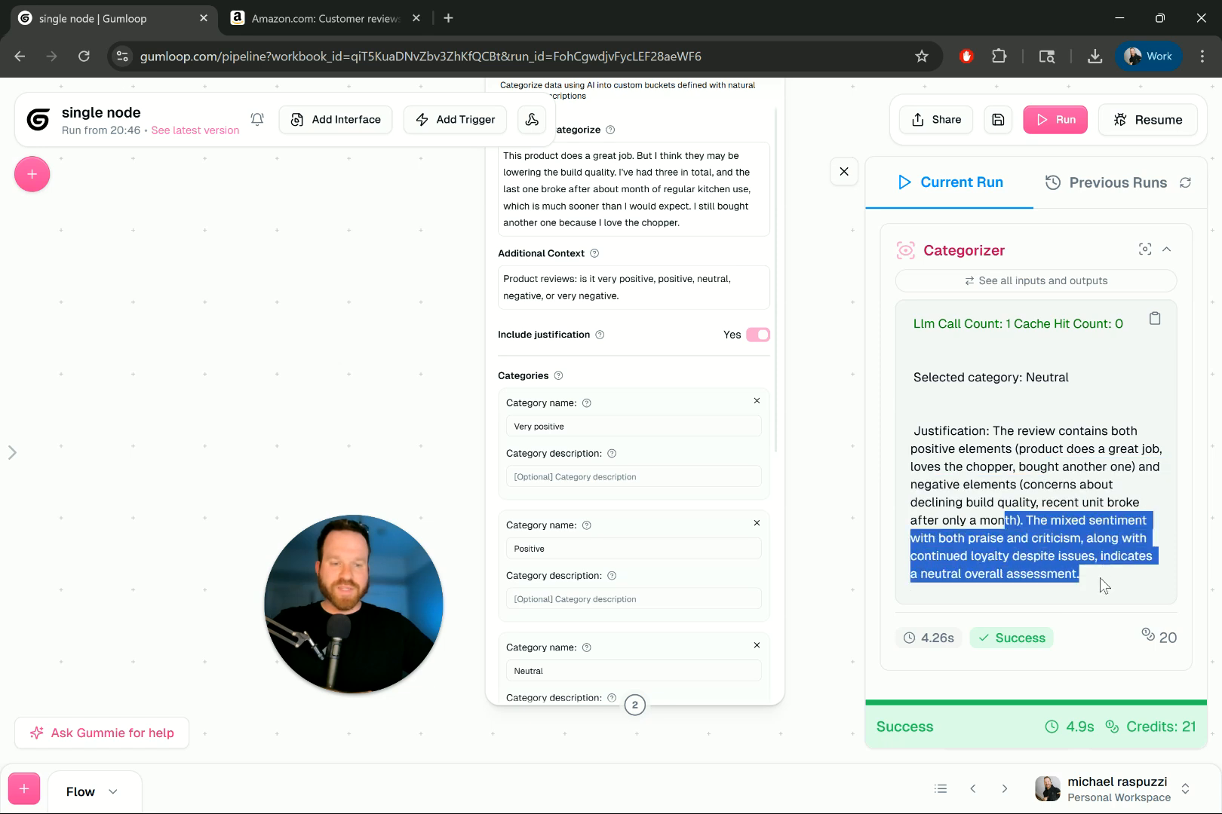
{"action": "left_click_drag", "start_coordinate": [980, 539], "coordinate": [894, 430]}
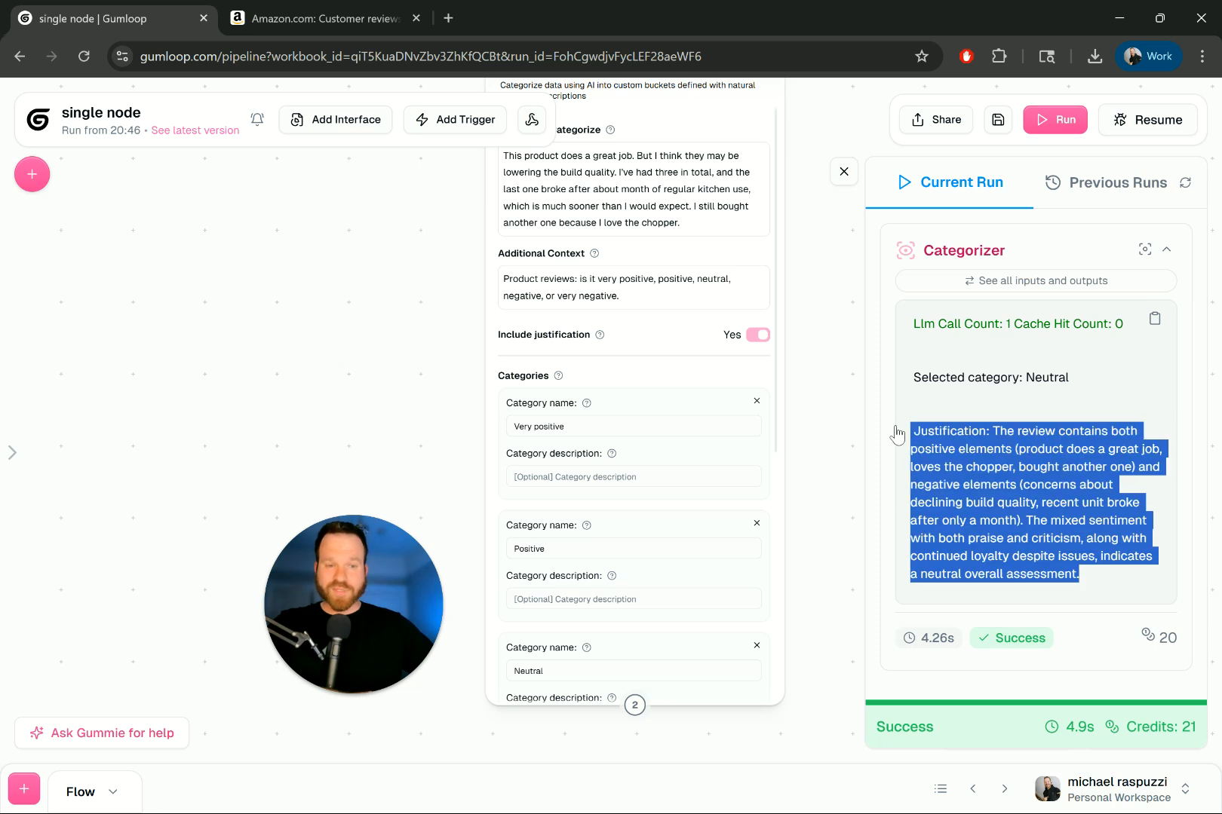
{"action": "left_click", "coordinate": [892, 432]}
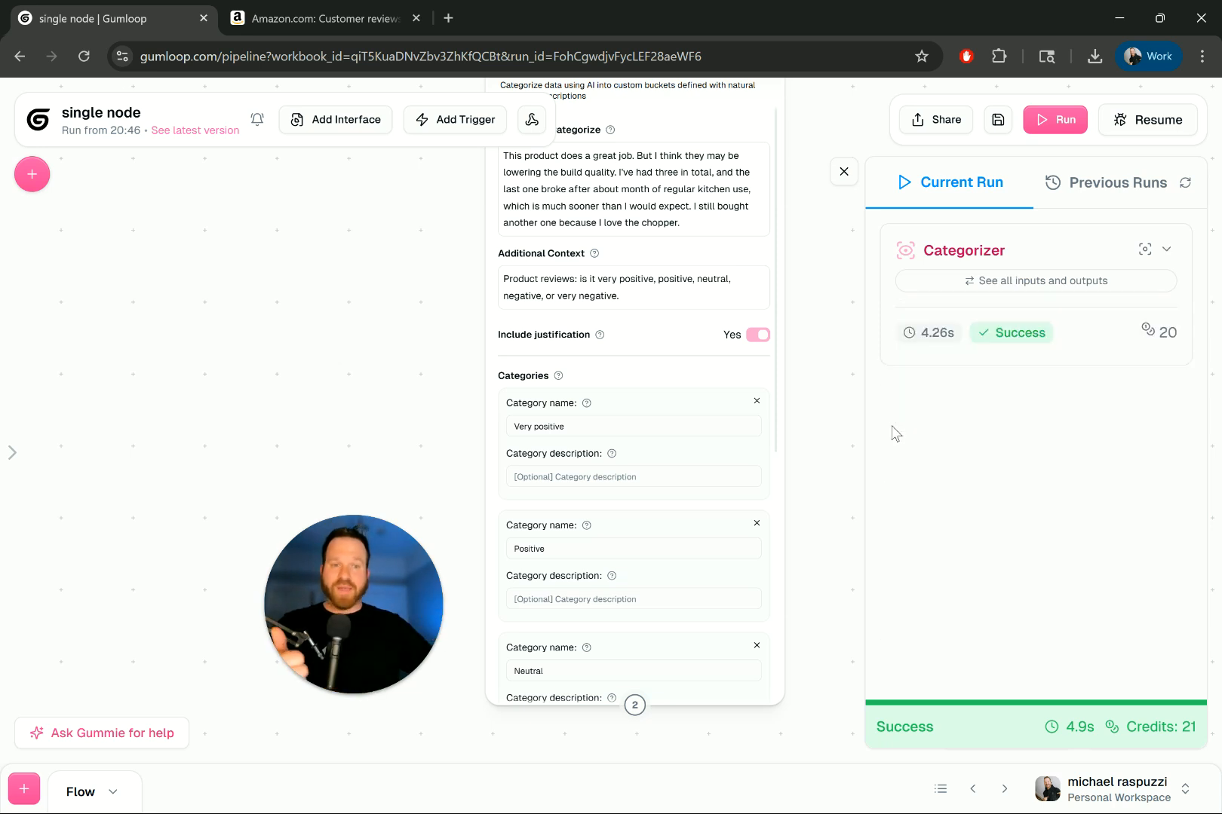
{"action": "left_click", "coordinate": [980, 281]}
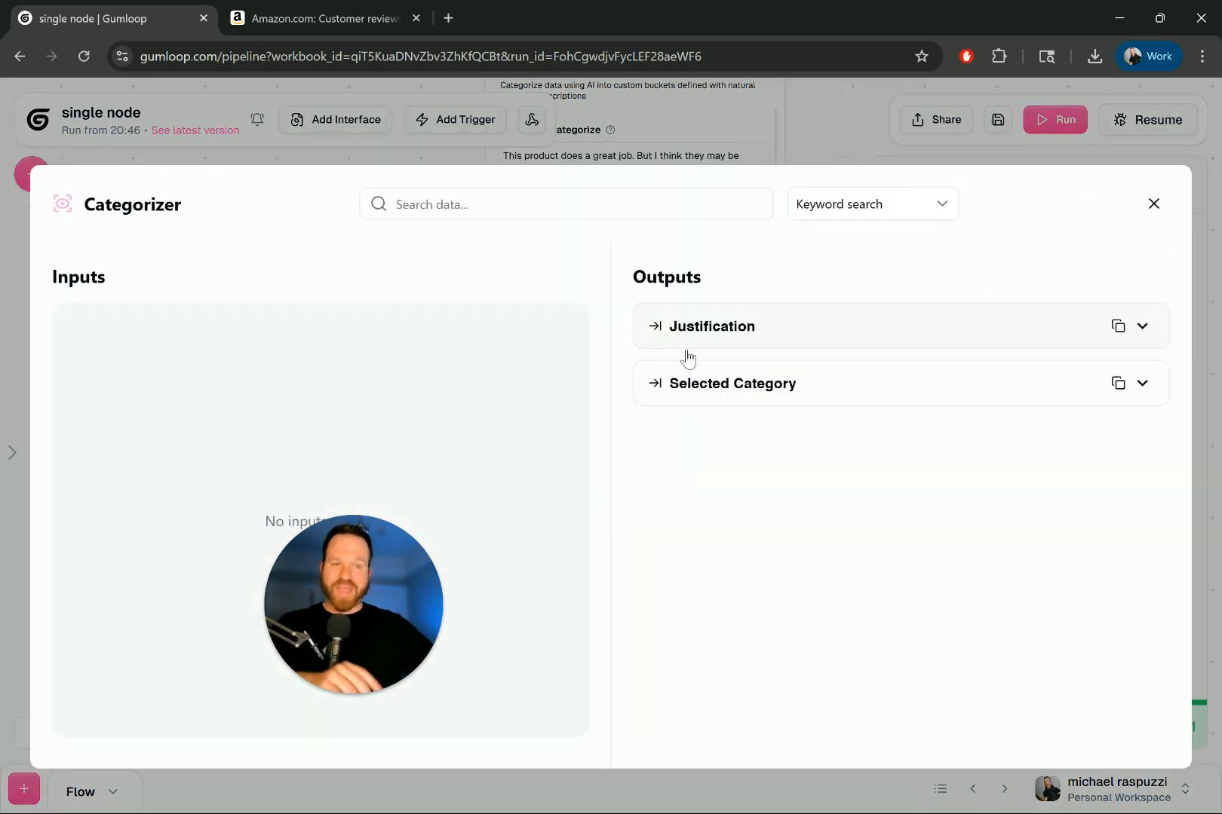
{"action": "left_click", "coordinate": [1153, 204]}
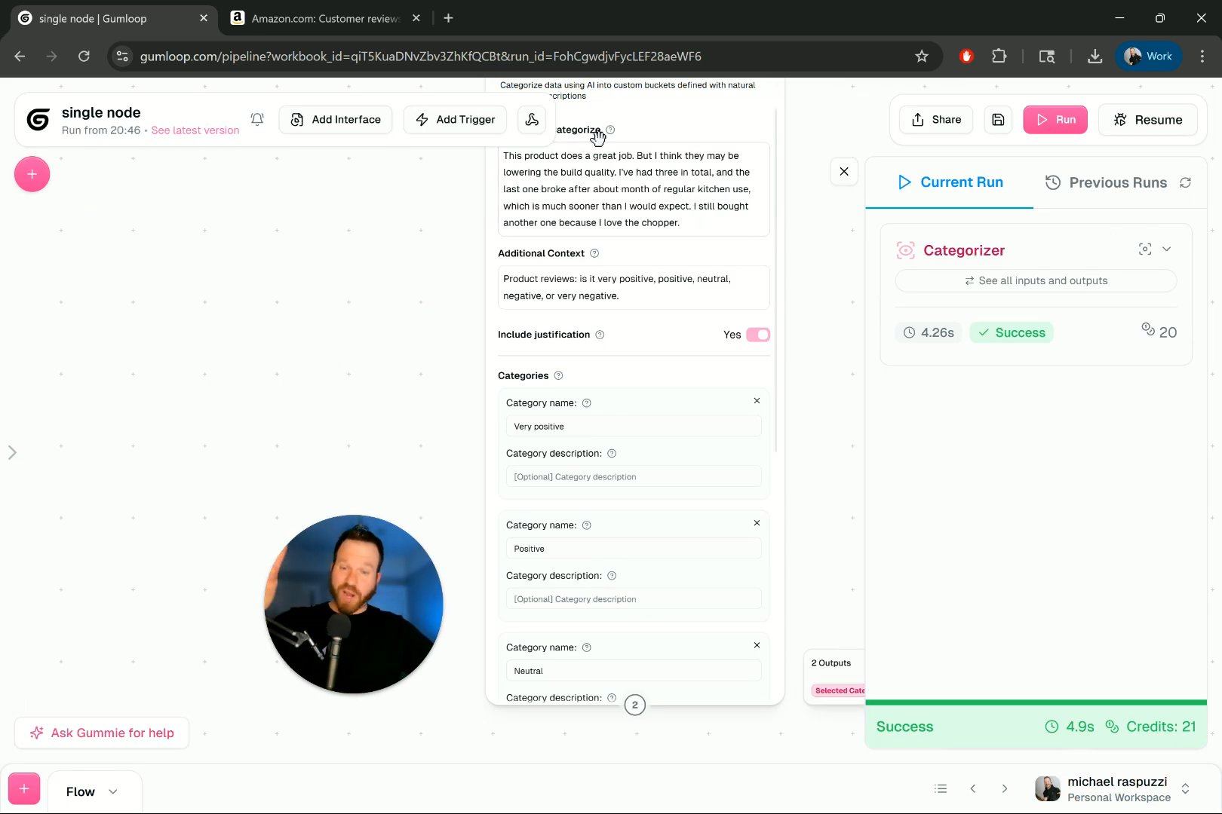
{"action": "left_click", "coordinate": [627, 208]}
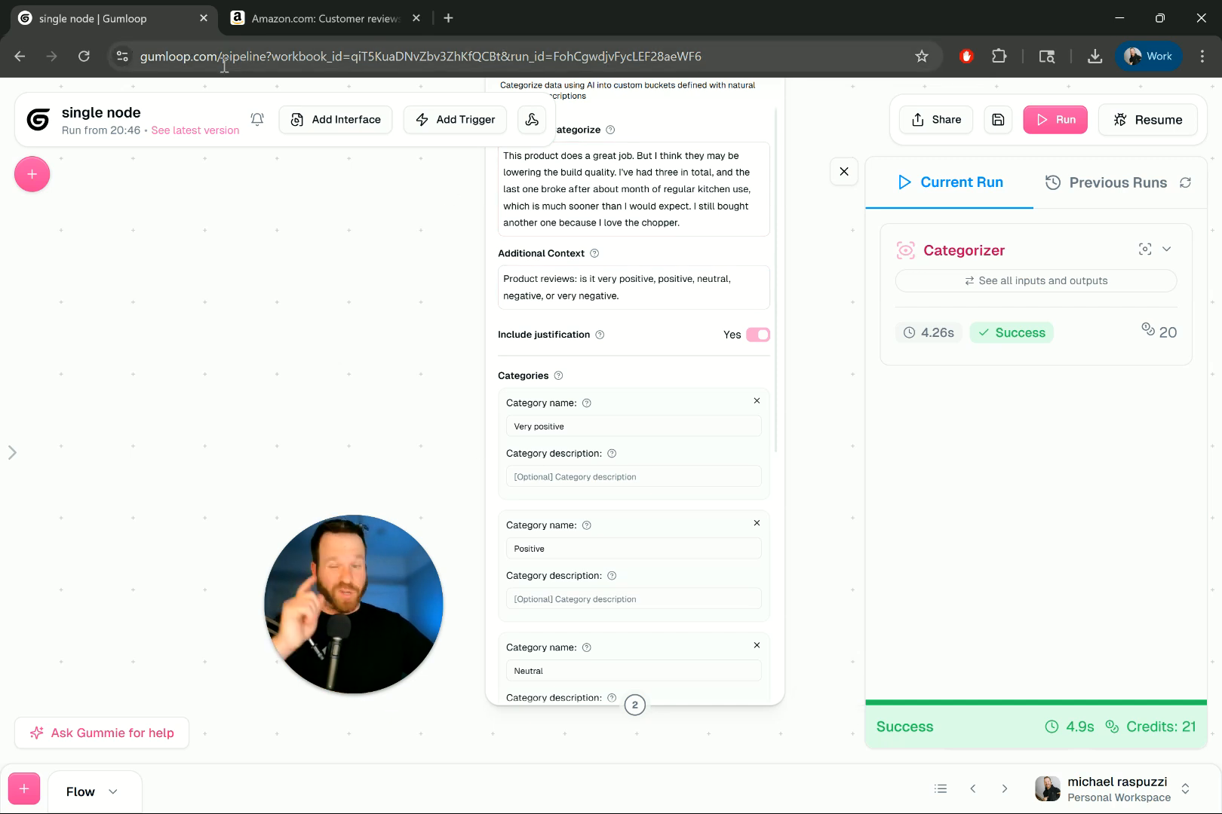
On the Amazon page, filter to 2-star reviews and copy the text of the "Not as advertised" review
{"action": "left_click", "coordinate": [313, 19]}
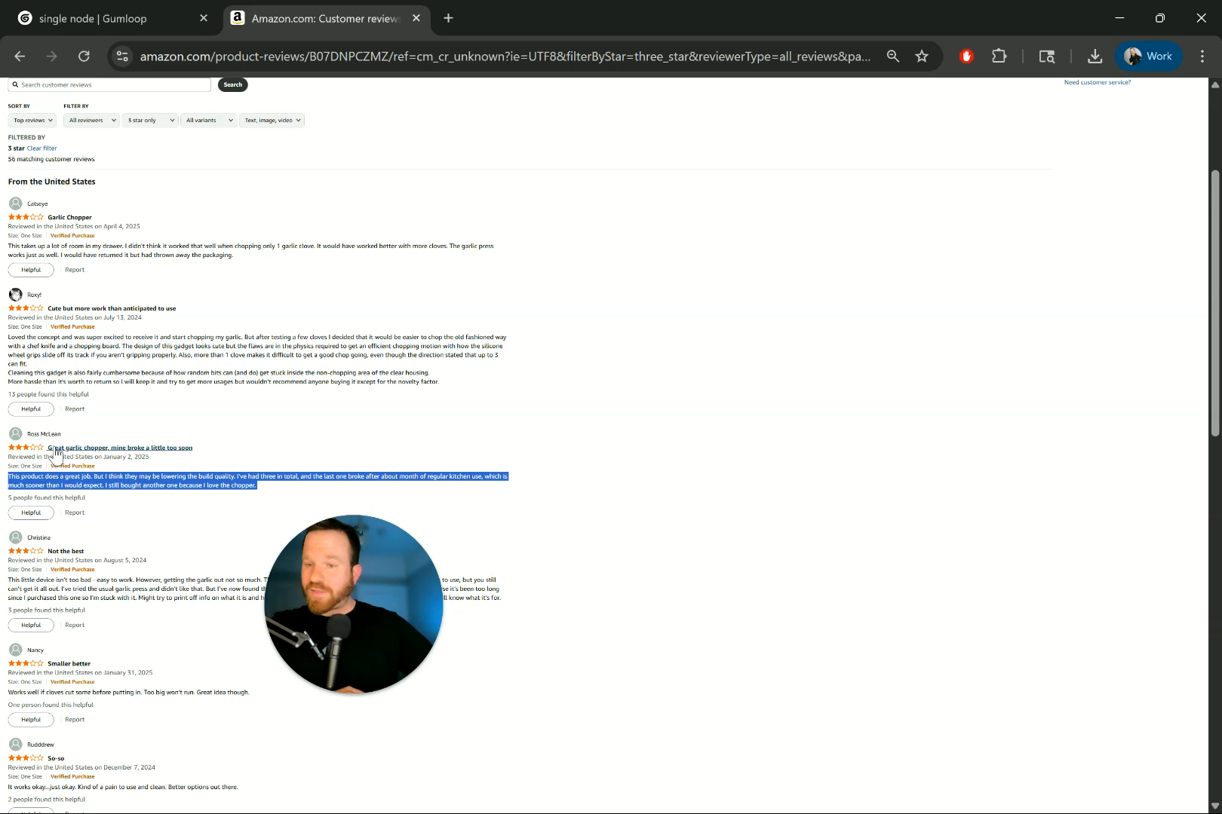
{"action": "scroll", "coordinate": [53, 453], "scroll_direction": "up", "scroll_amount": 3}
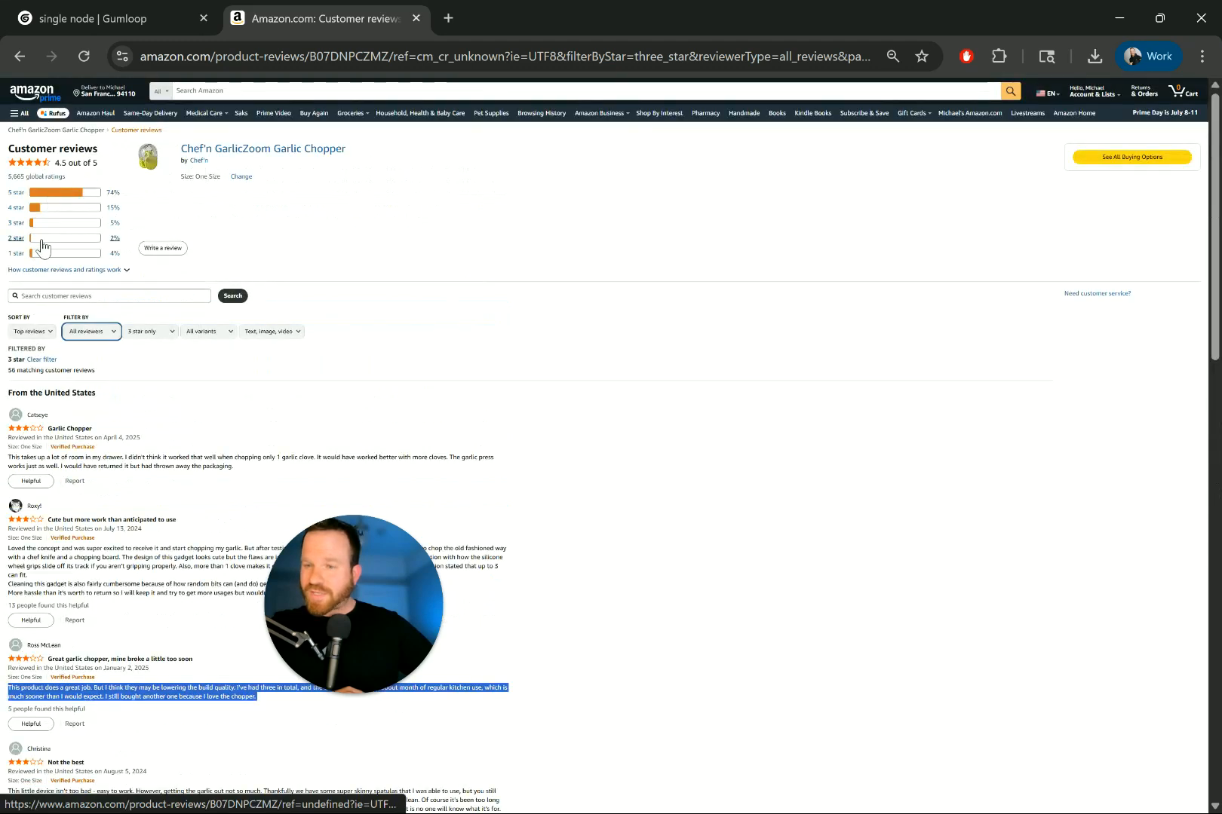
{"action": "left_click", "coordinate": [43, 238]}
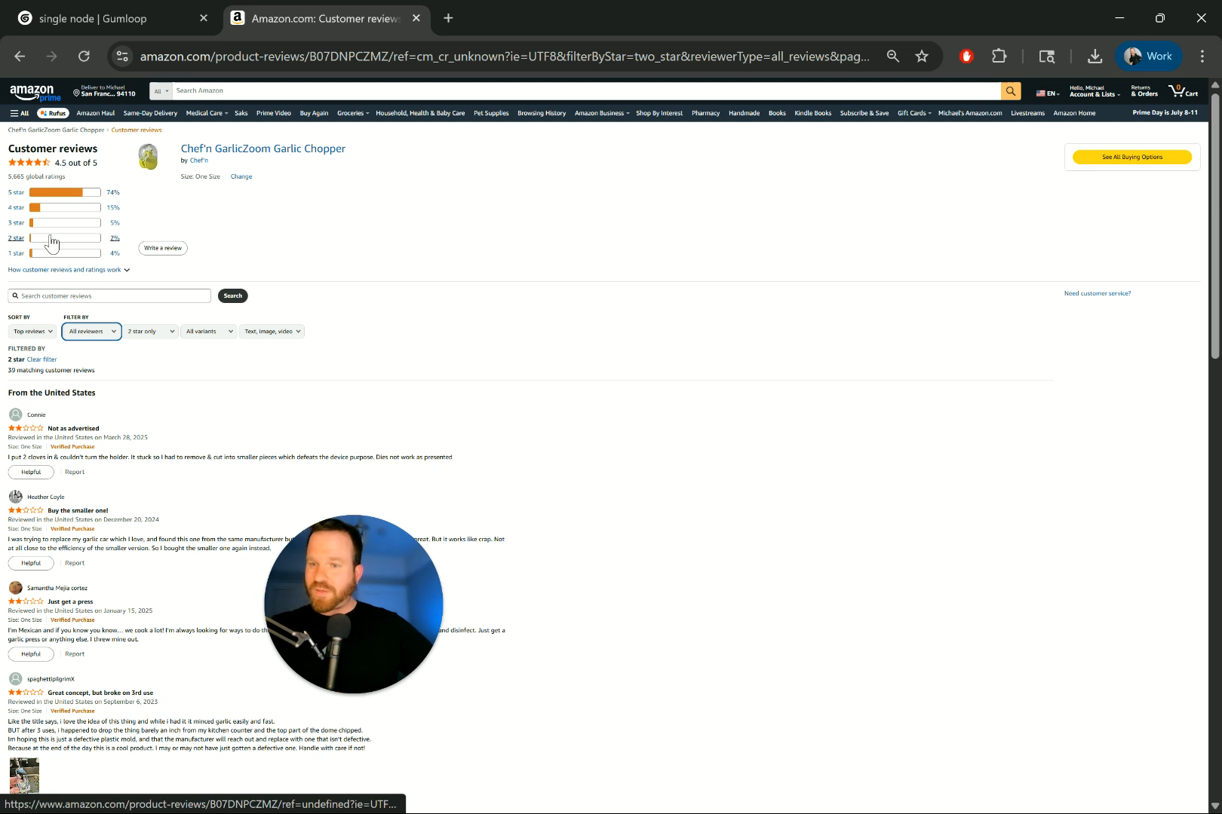
{"action": "triple_click", "coordinate": [77, 458]}
{"action": "key", "text": "ctrl+c"}
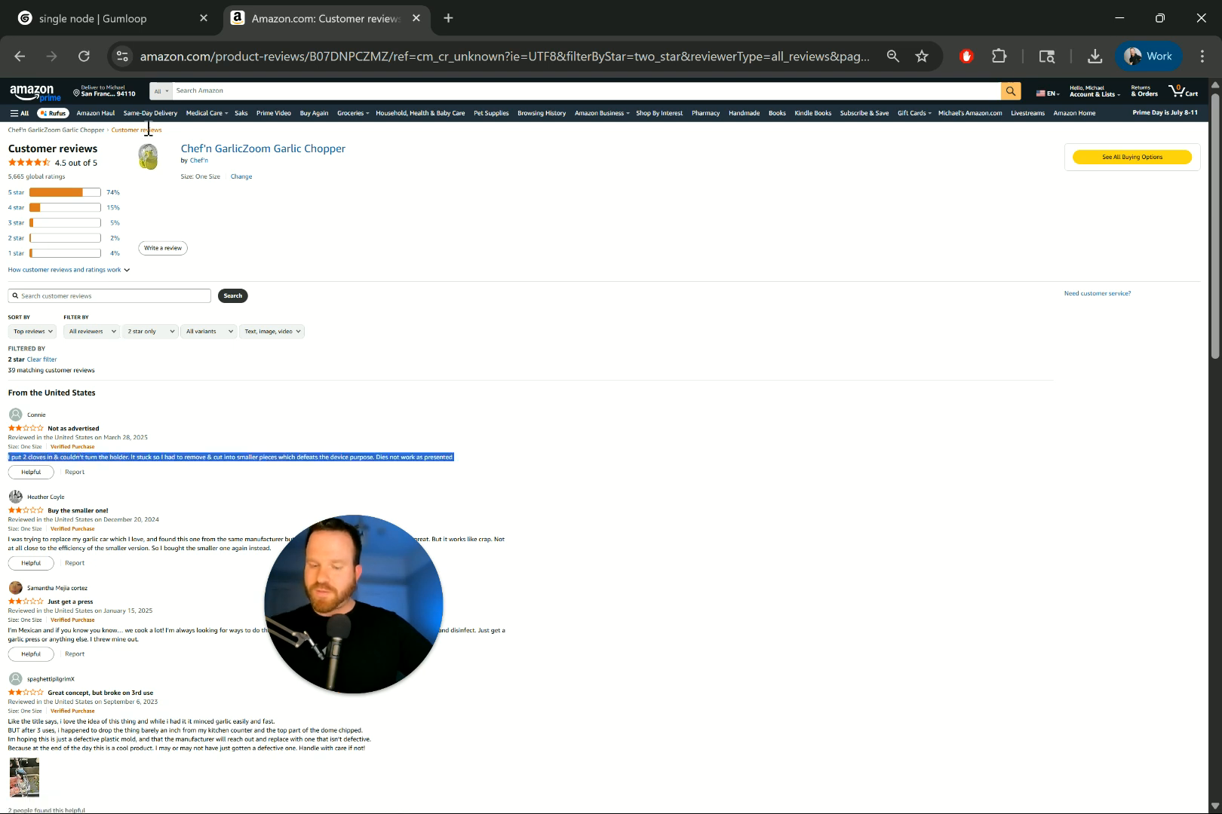
Back in Gumloop, replace the content to categorize with the copied two-star review and run the flow
{"action": "left_click", "coordinate": [122, 22]}
{"action": "left_click", "coordinate": [612, 215]}
{"action": "key", "text": "ctrl+a"}
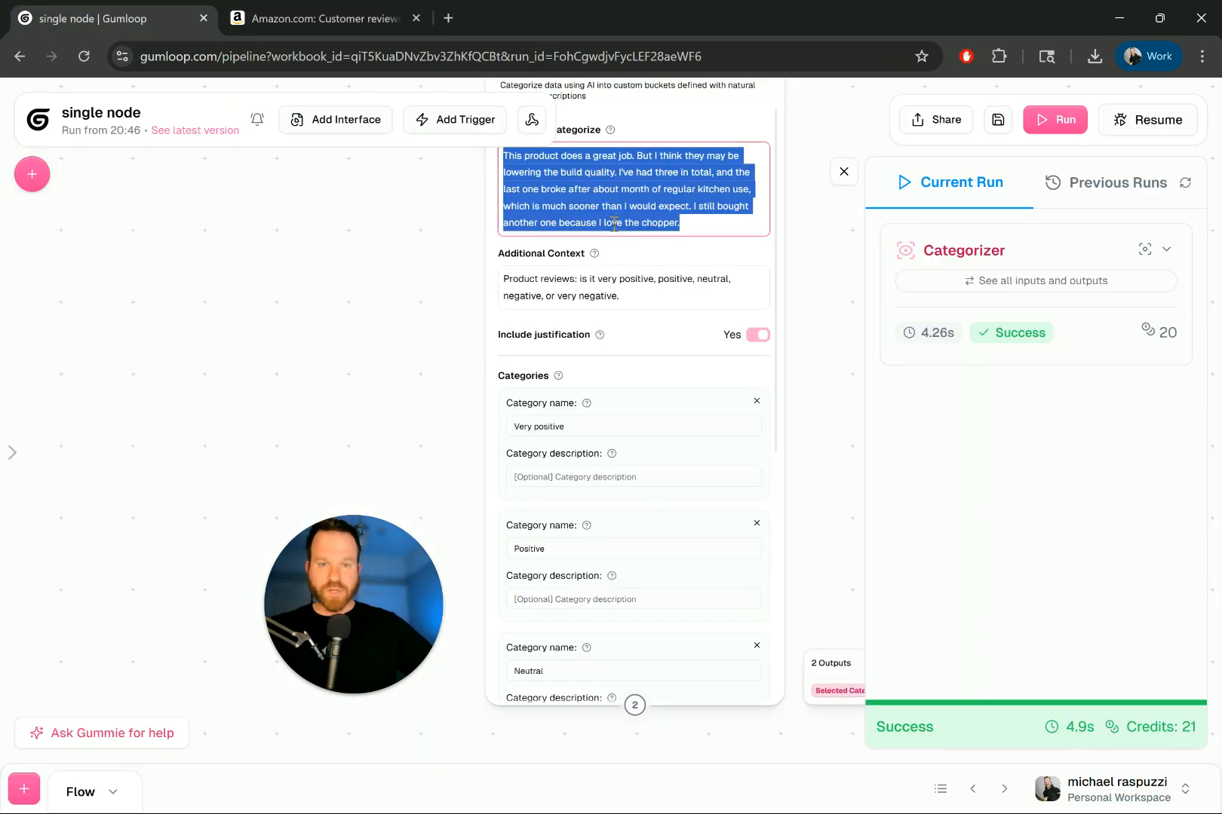
{"action": "key", "text": "ctrl+v"}
{"action": "left_click", "coordinate": [1052, 125]}
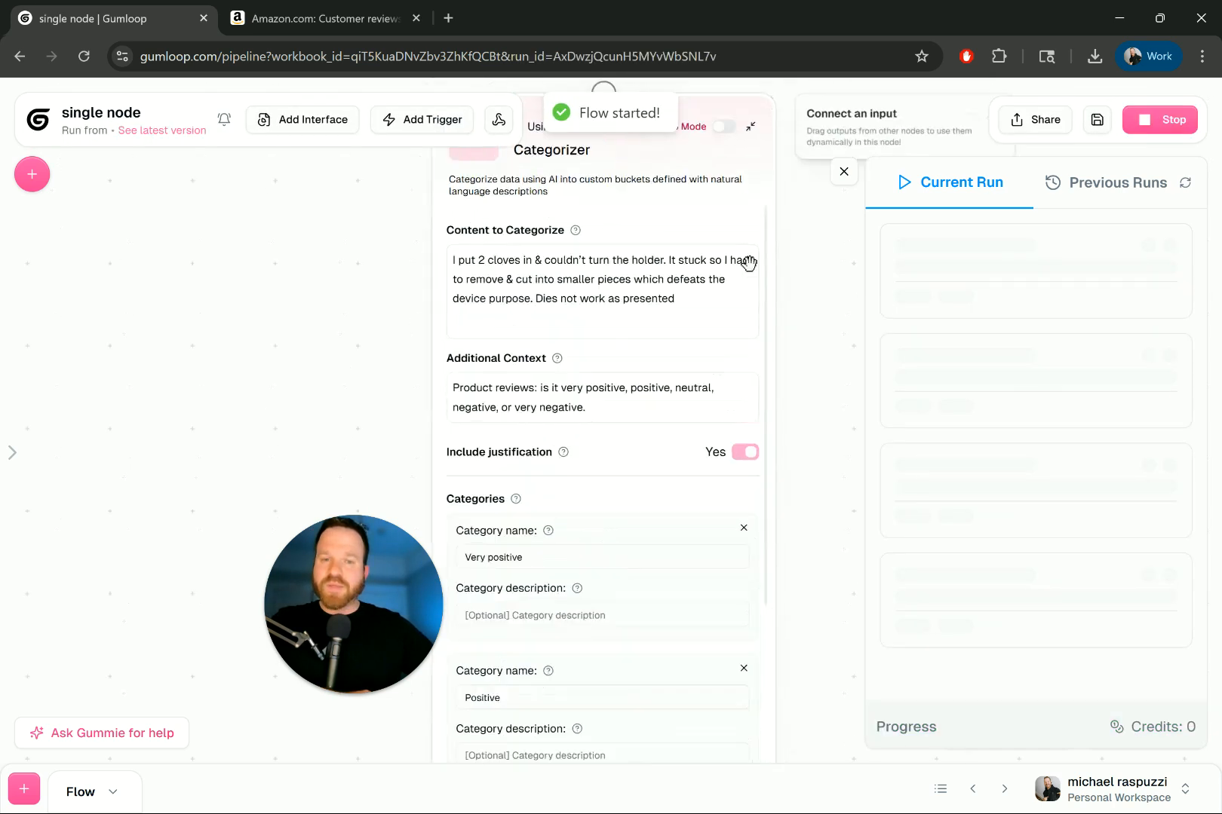
Compare the "Not as advertised" review's text with its selected category and justification
{"action": "left_click_drag", "start_coordinate": [616, 261], "coordinate": [675, 335]}
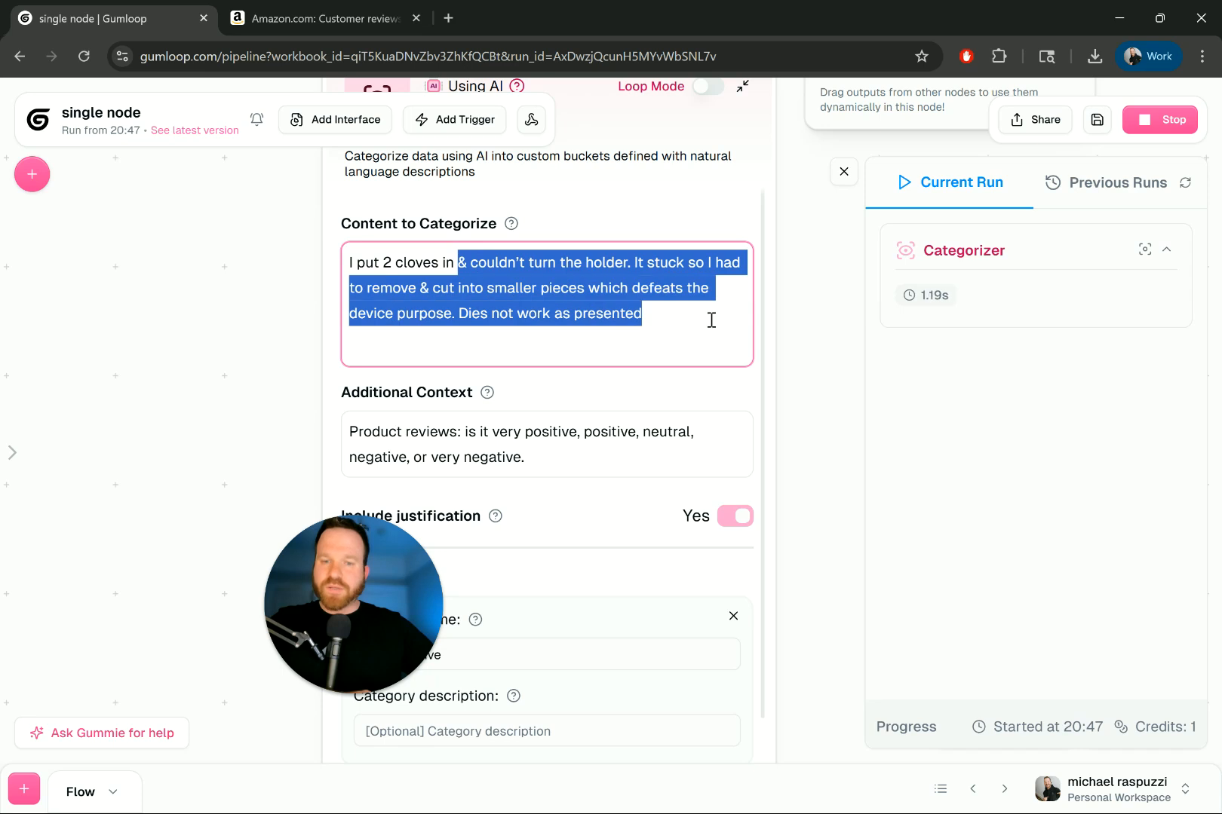
{"action": "left_click", "coordinate": [711, 320]}
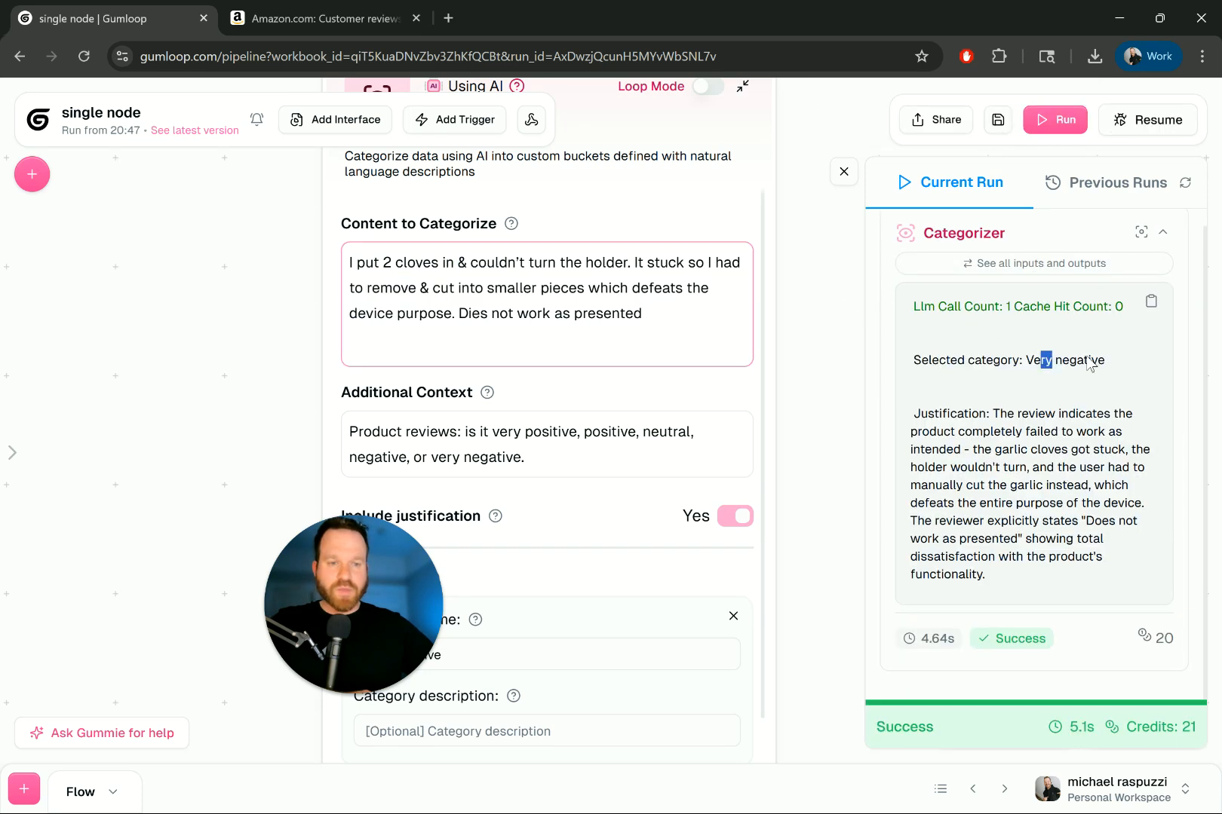
{"action": "left_click_drag", "start_coordinate": [1047, 362], "coordinate": [1088, 367]}
{"action": "left_click_drag", "start_coordinate": [1028, 413], "coordinate": [1149, 538]}
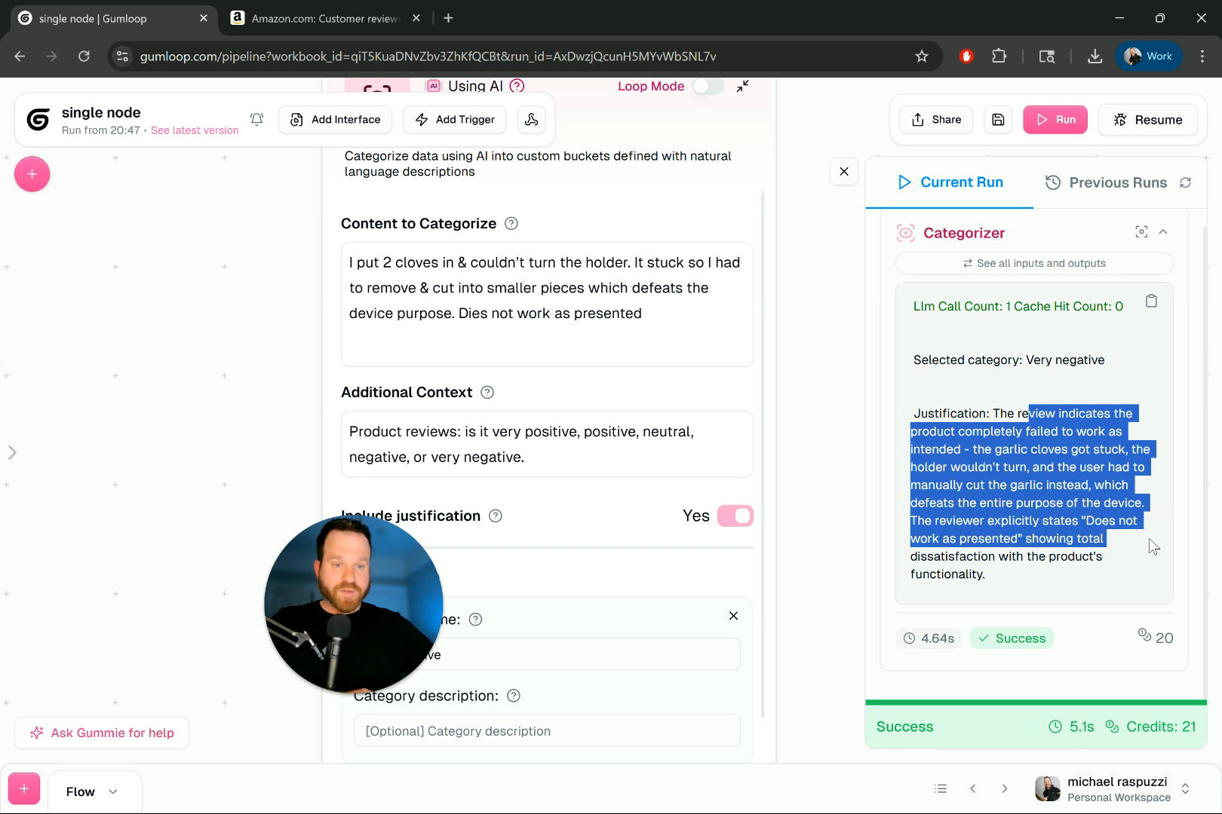
{"action": "left_click", "coordinate": [1075, 466]}
{"action": "left_click_drag", "start_coordinate": [1005, 431], "coordinate": [1041, 502]}
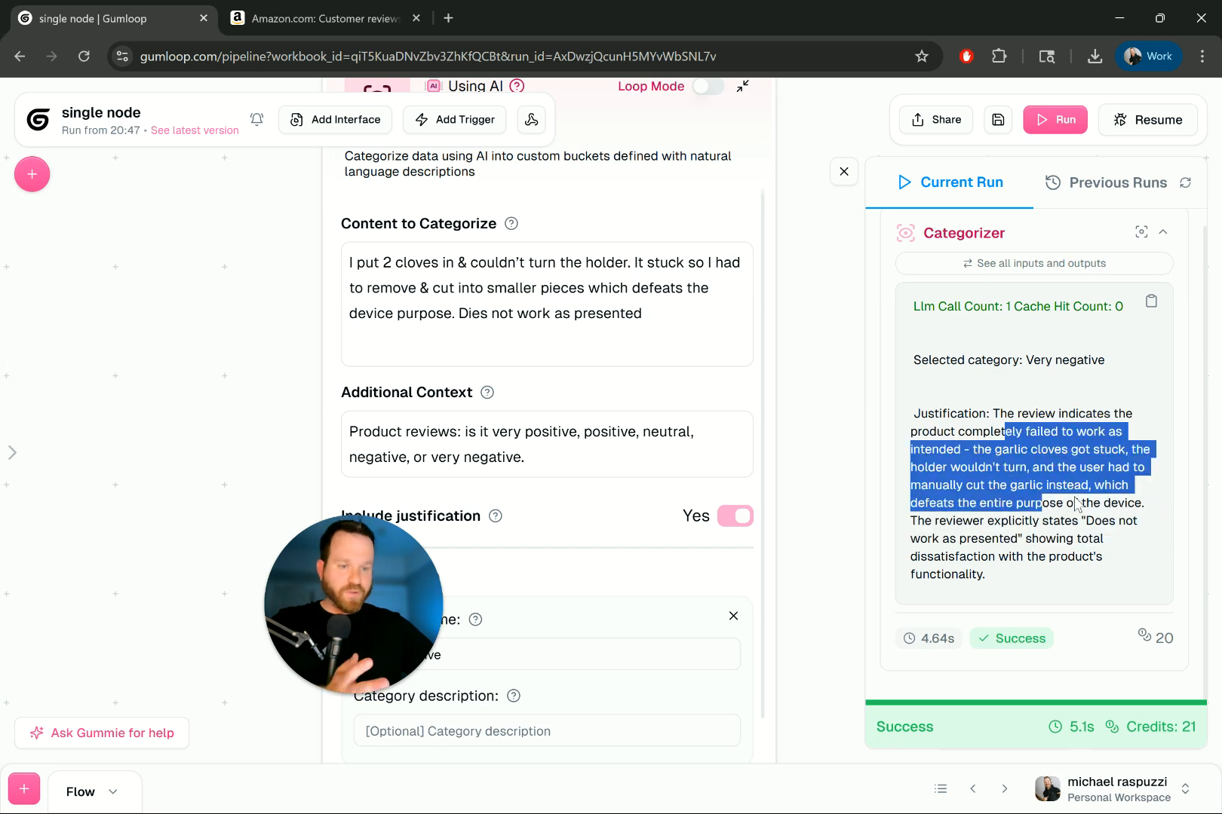
Replace the content to categorize with the text of Amazon's two-star "Buy the smaller one!" review and run the flow
{"action": "left_click", "coordinate": [317, 18]}
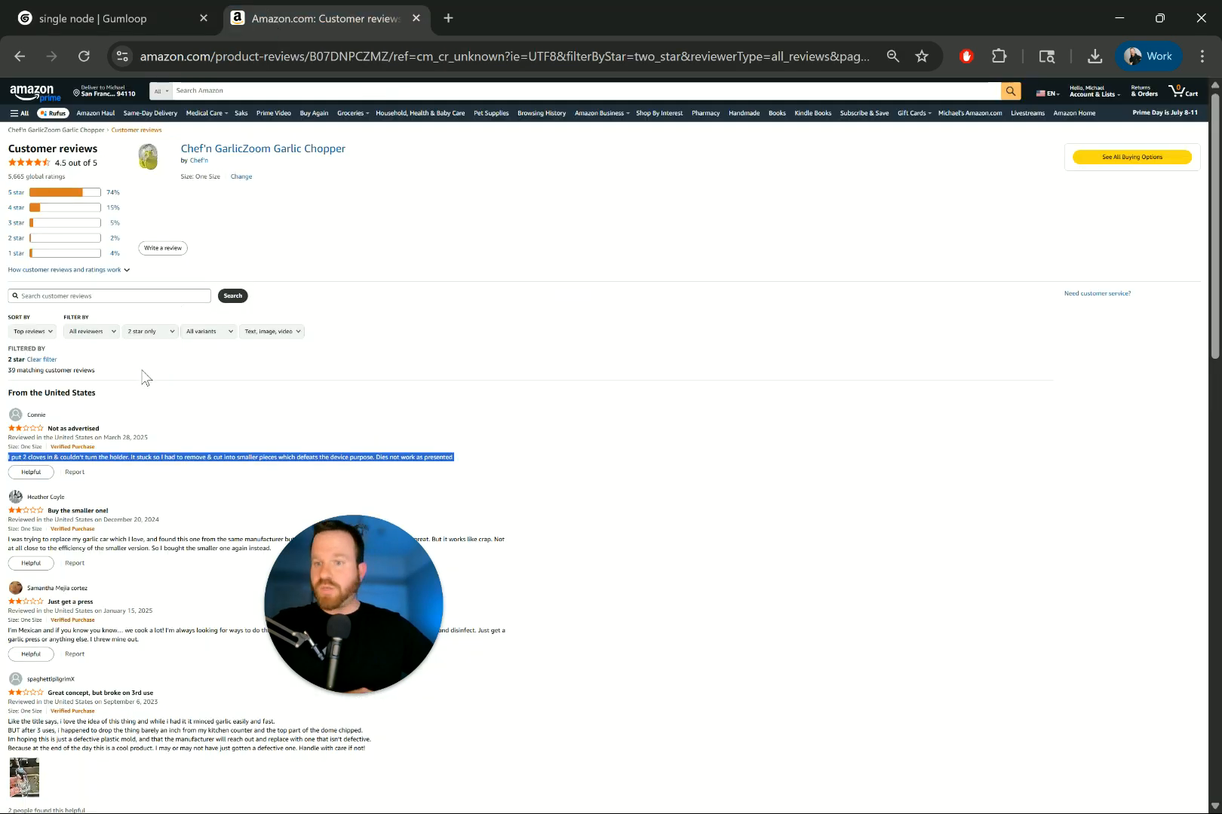
{"action": "triple_click", "coordinate": [74, 545]}
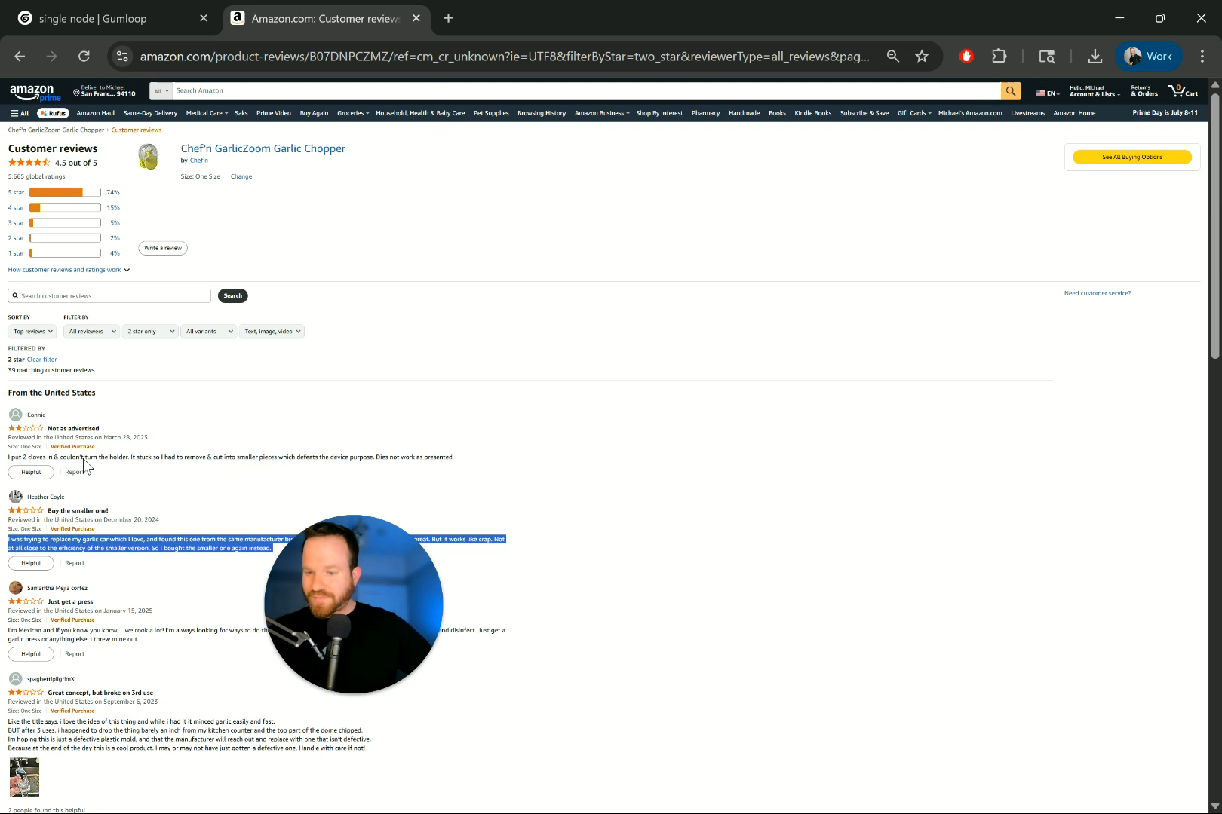
{"action": "left_click", "coordinate": [123, 21]}
{"action": "triple_click", "coordinate": [516, 302]}
{"action": "key", "text": "BackSpace"}
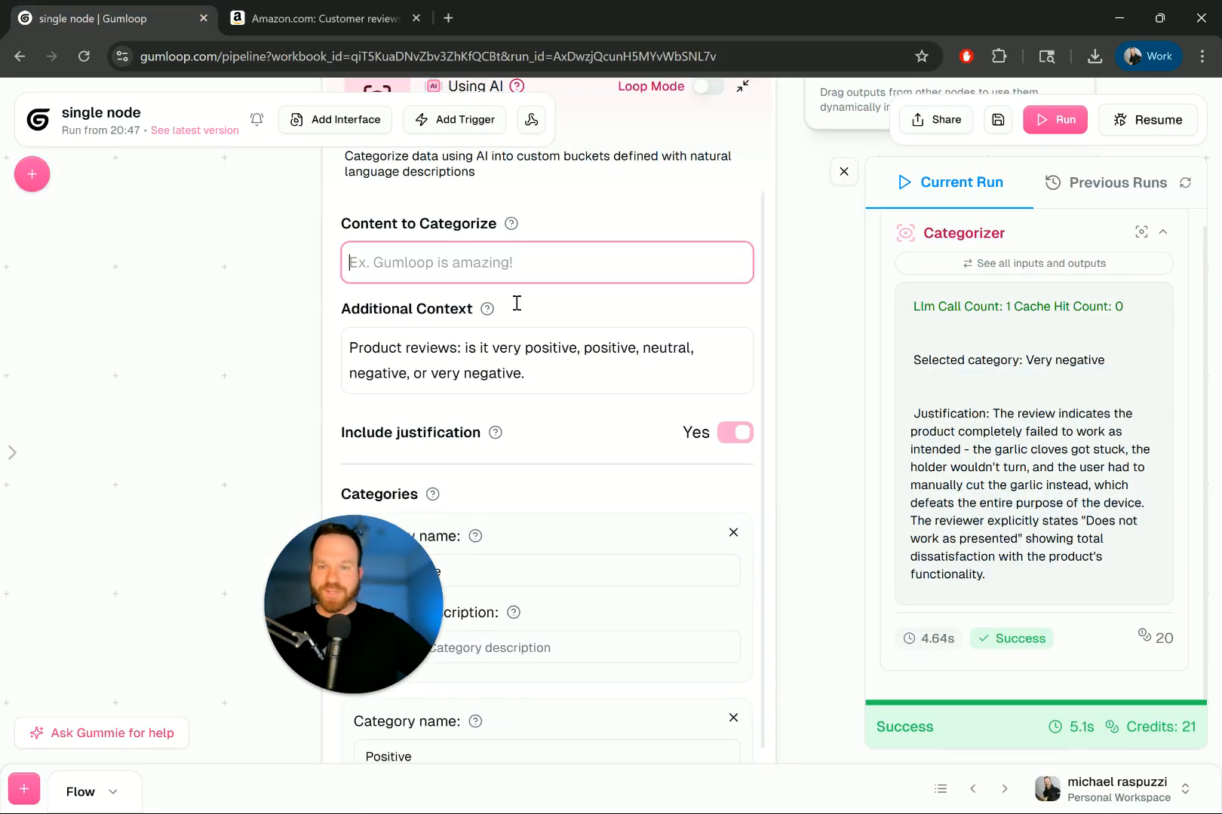
{"action": "type", "text": "I was trying to replace my garlic car which I love, and found this one from the same manufacturer but it was bigger! So I thought that would be great. But it works like crap. Not at all close to the efficiency of the smaller version. So I bought the smaller one again instead"}
{"action": "type", "text": ".."}
{"action": "left_click", "coordinate": [962, 166]}
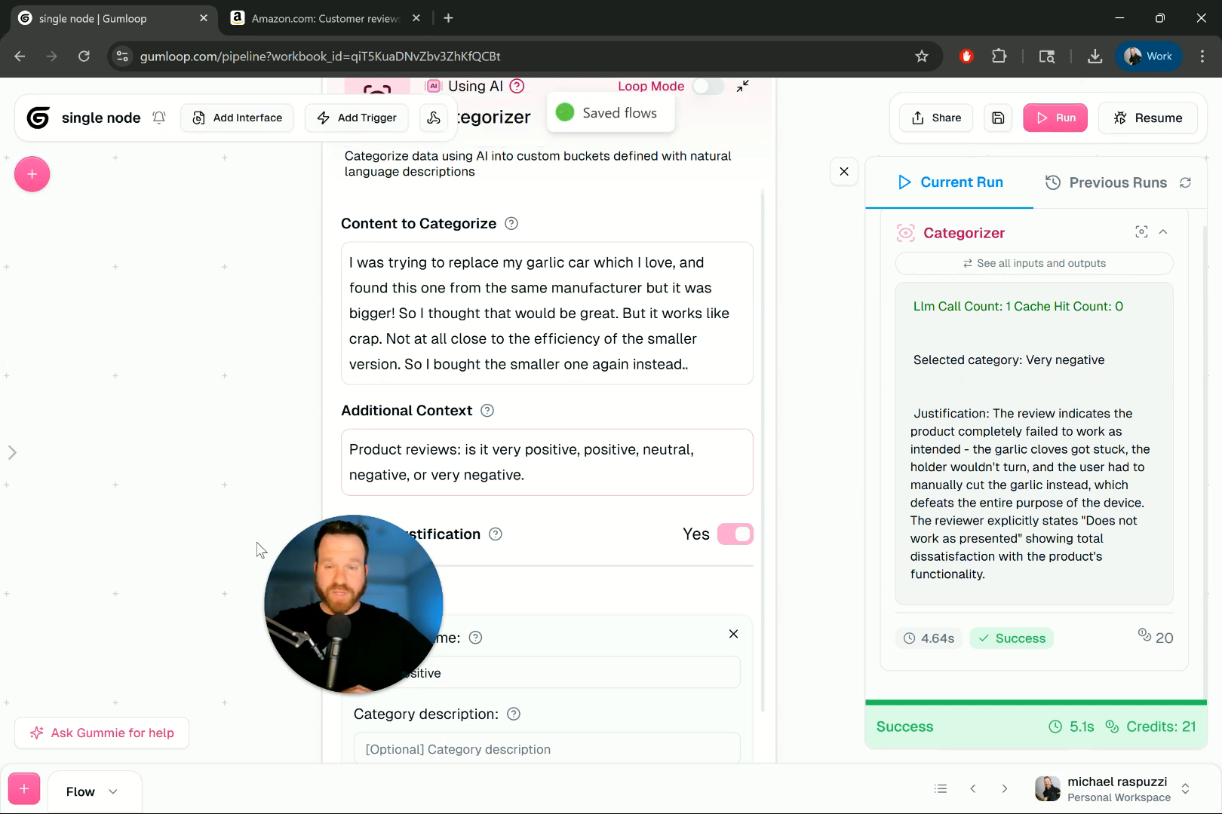
{"action": "scroll", "coordinate": [573, 596], "scroll_direction": "down", "scroll_amount": 6}
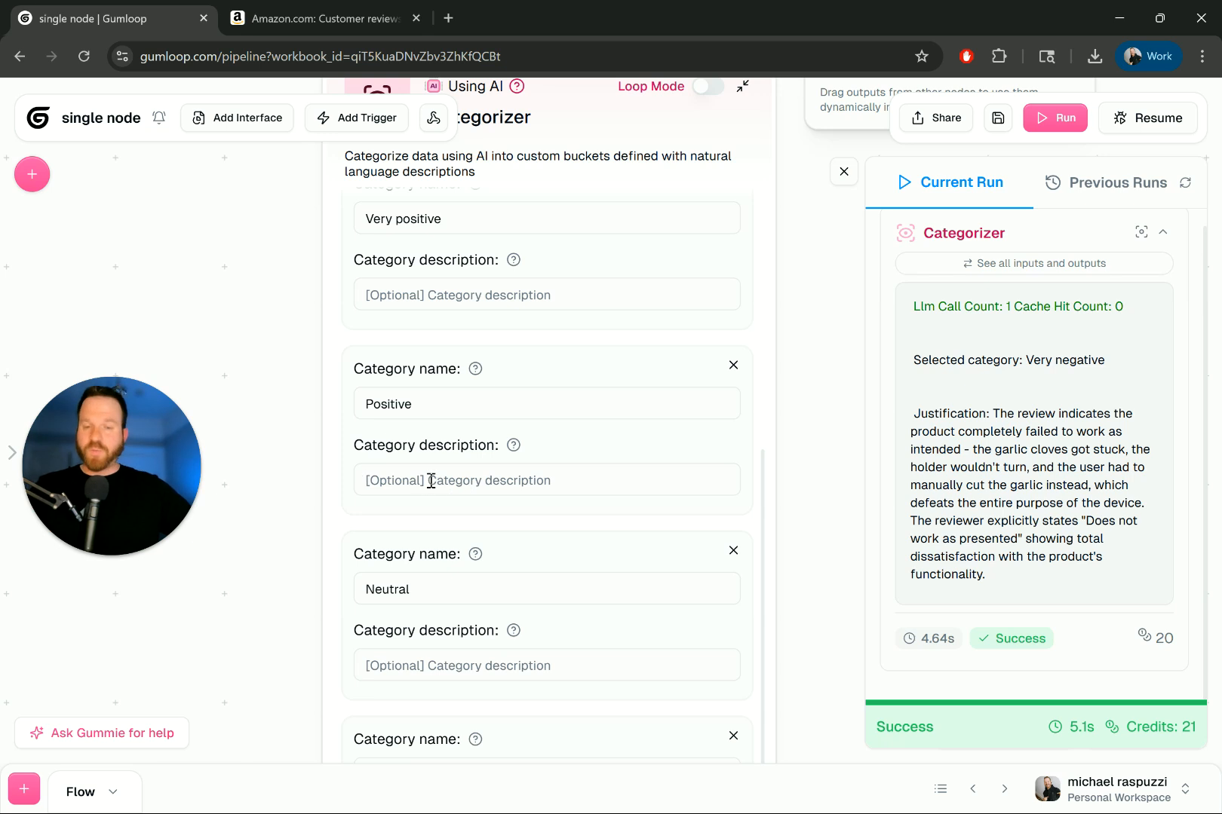
{"action": "left_click", "coordinate": [1054, 118]}
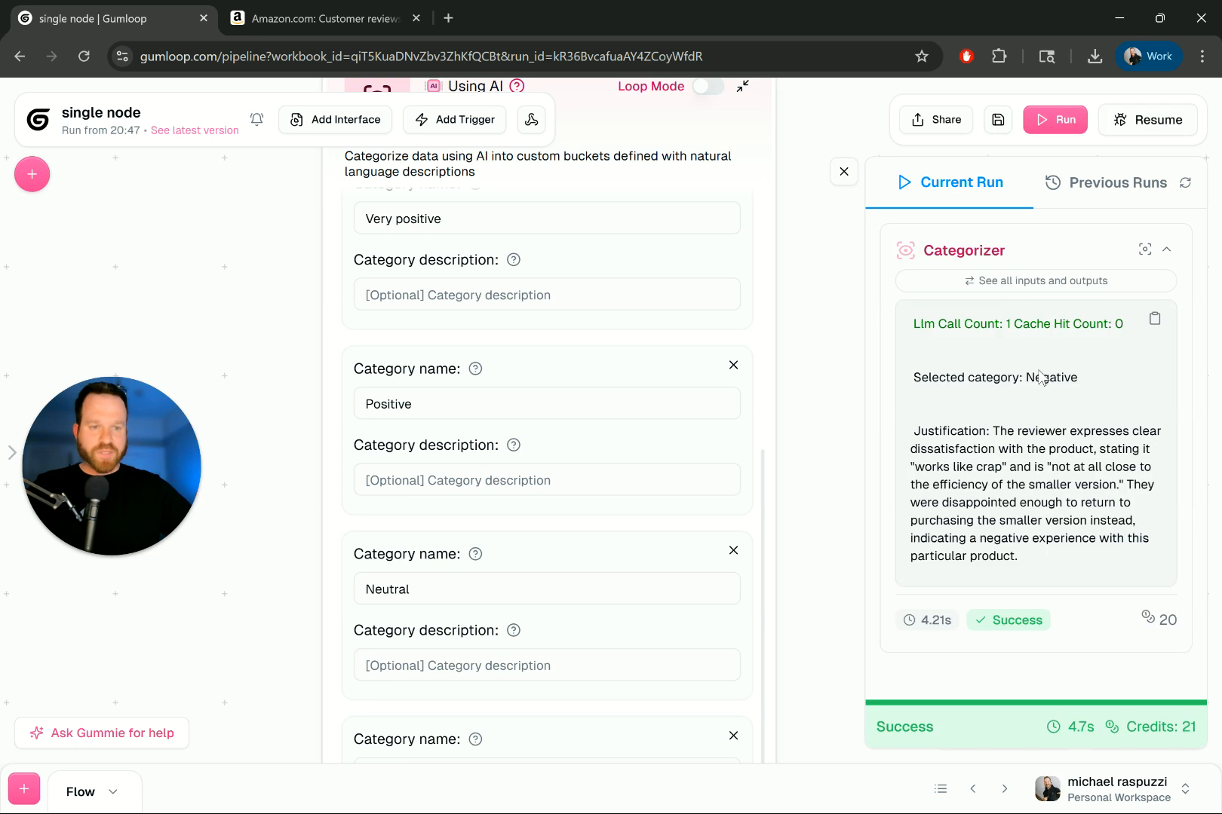
Read the selected category and justification for the "Buy the smaller one!" review
{"action": "left_click_drag", "start_coordinate": [994, 430], "coordinate": [1091, 498]}
{"action": "left_click", "coordinate": [1093, 520]}
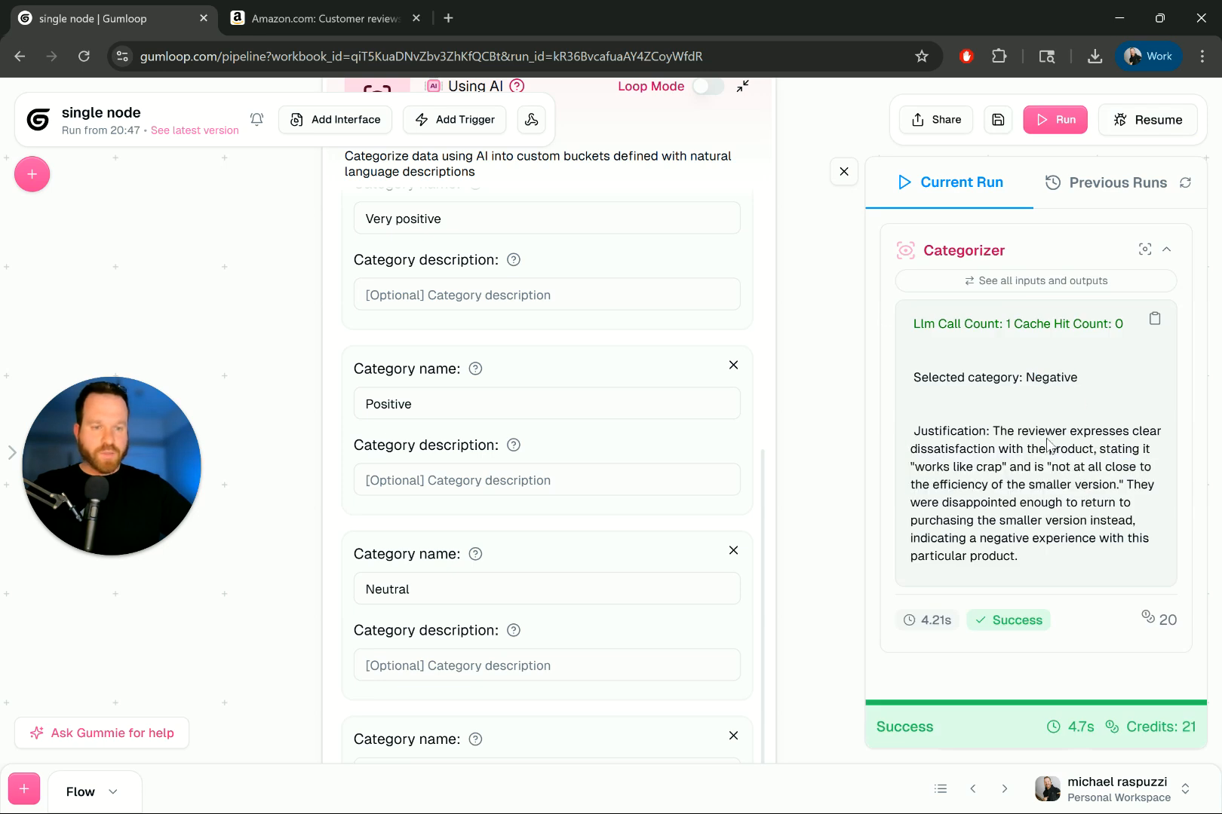
{"action": "left_click_drag", "start_coordinate": [1041, 449], "coordinate": [1011, 481]}
{"action": "left_click_drag", "start_coordinate": [1096, 475], "coordinate": [1085, 537]}
{"action": "left_click", "coordinate": [1078, 547]}
On the Amazon page, filter to 1-star reviews and copy the full text of the "Original chopper was brilliant" review
{"action": "left_click", "coordinate": [326, 30]}
{"action": "left_click_drag", "start_coordinate": [124, 415], "coordinate": [627, 373]}
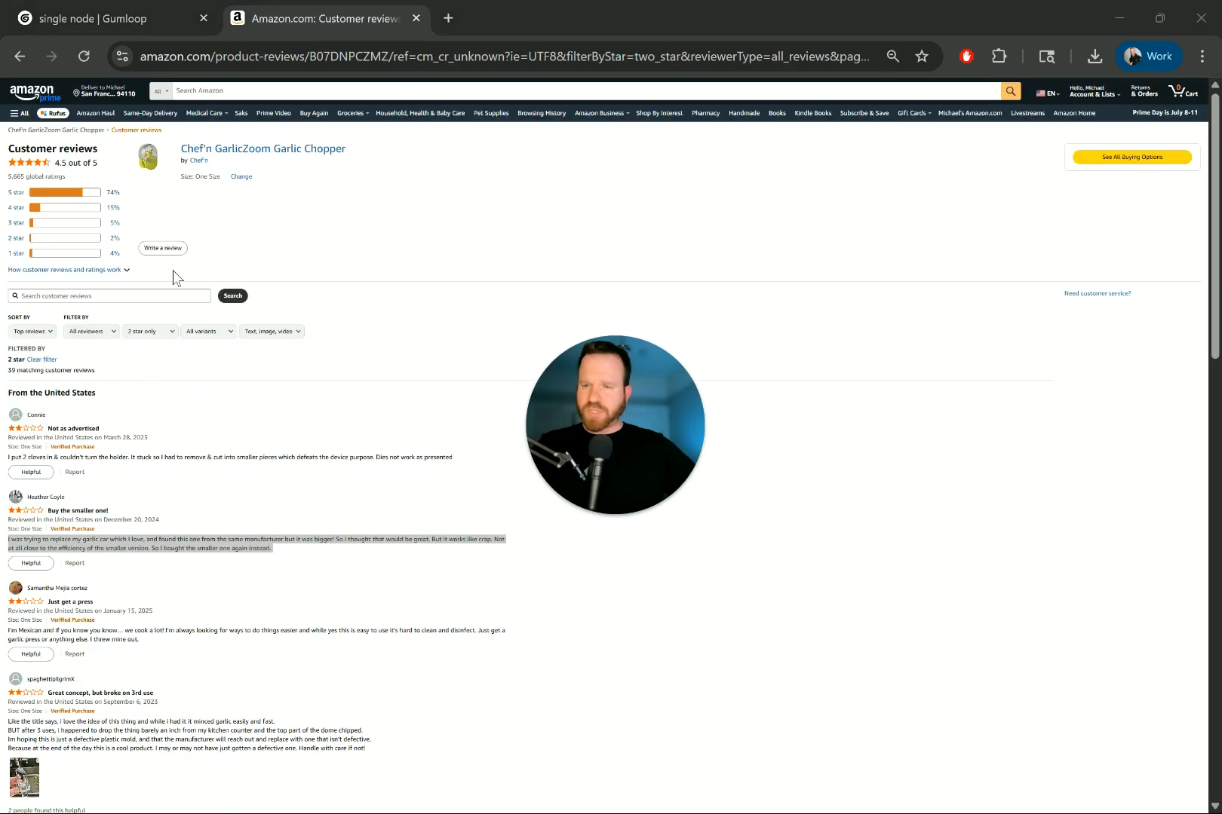
{"action": "left_click", "coordinate": [52, 254]}
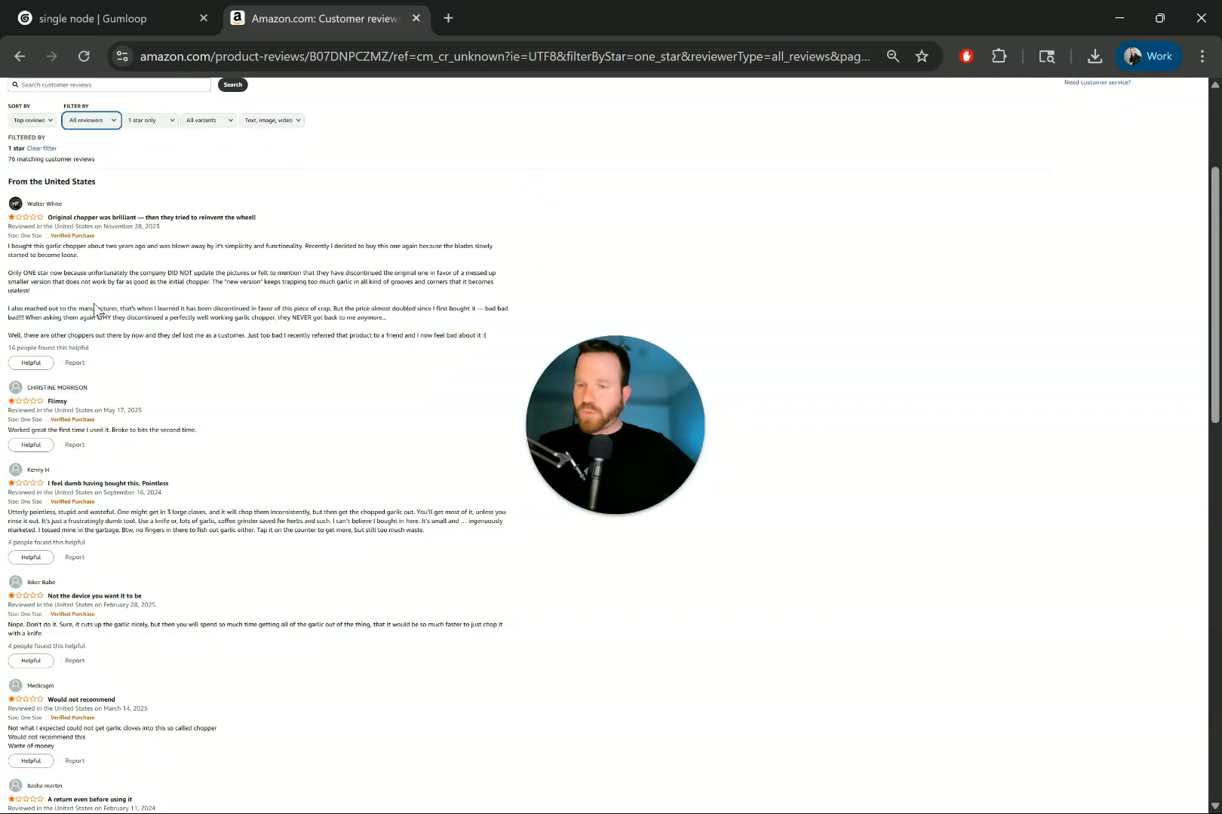
{"action": "left_click_drag", "start_coordinate": [478, 336], "coordinate": [8, 243]}
Back in Gumloop, replace the content to categorize with the copied "Original chopper was brilliant" review
{"action": "left_click", "coordinate": [132, 17]}
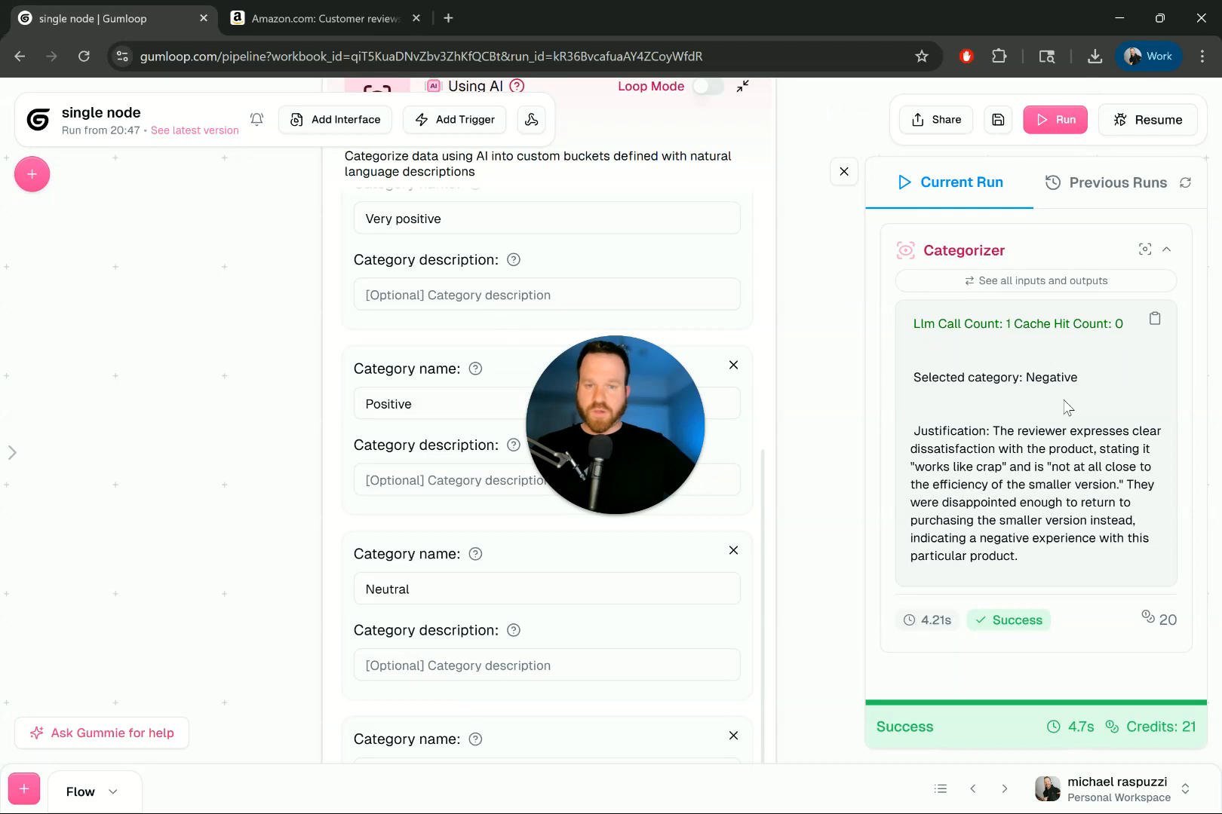
{"action": "scroll", "coordinate": [437, 302], "scroll_direction": "up", "scroll_amount": 5}
{"action": "left_click", "coordinate": [424, 279]}
{"action": "key", "text": "ctrl+a"}
{"action": "key", "text": "BackSpace"}
{"action": "key", "text": "ctrl+v"}
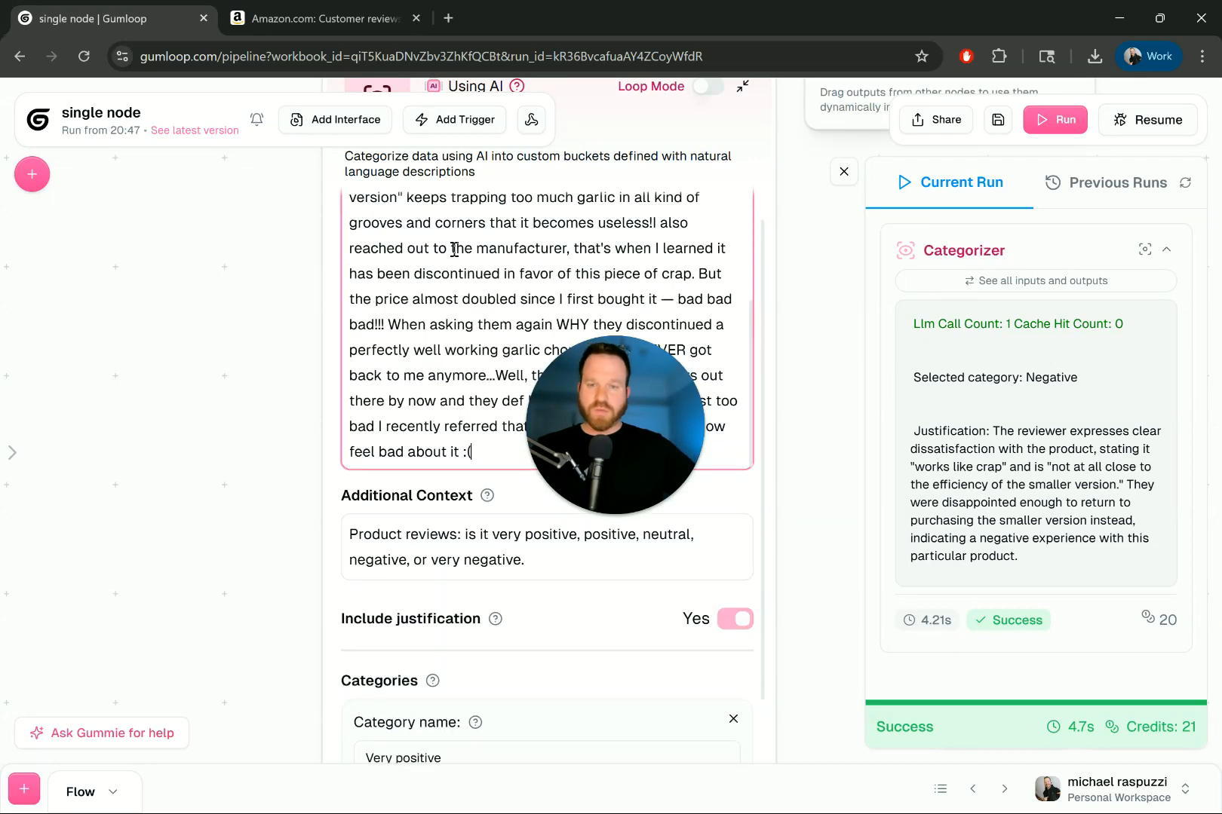
Set the Categorizer's AI model to Claude 3.5 Haiku and run the flow
{"action": "scroll", "coordinate": [526, 524], "scroll_direction": "down", "scroll_amount": 10}
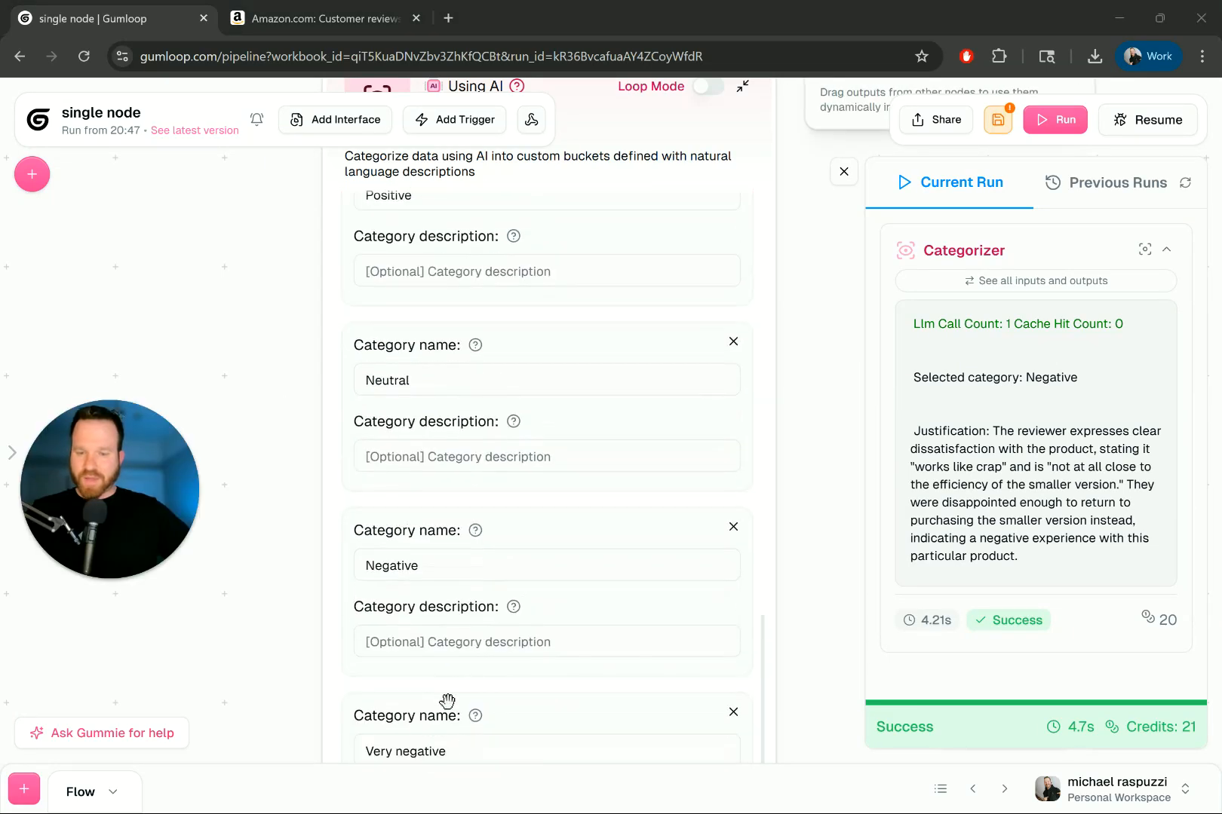
{"action": "scroll", "coordinate": [318, 642], "scroll_direction": "down", "scroll_amount": 6}
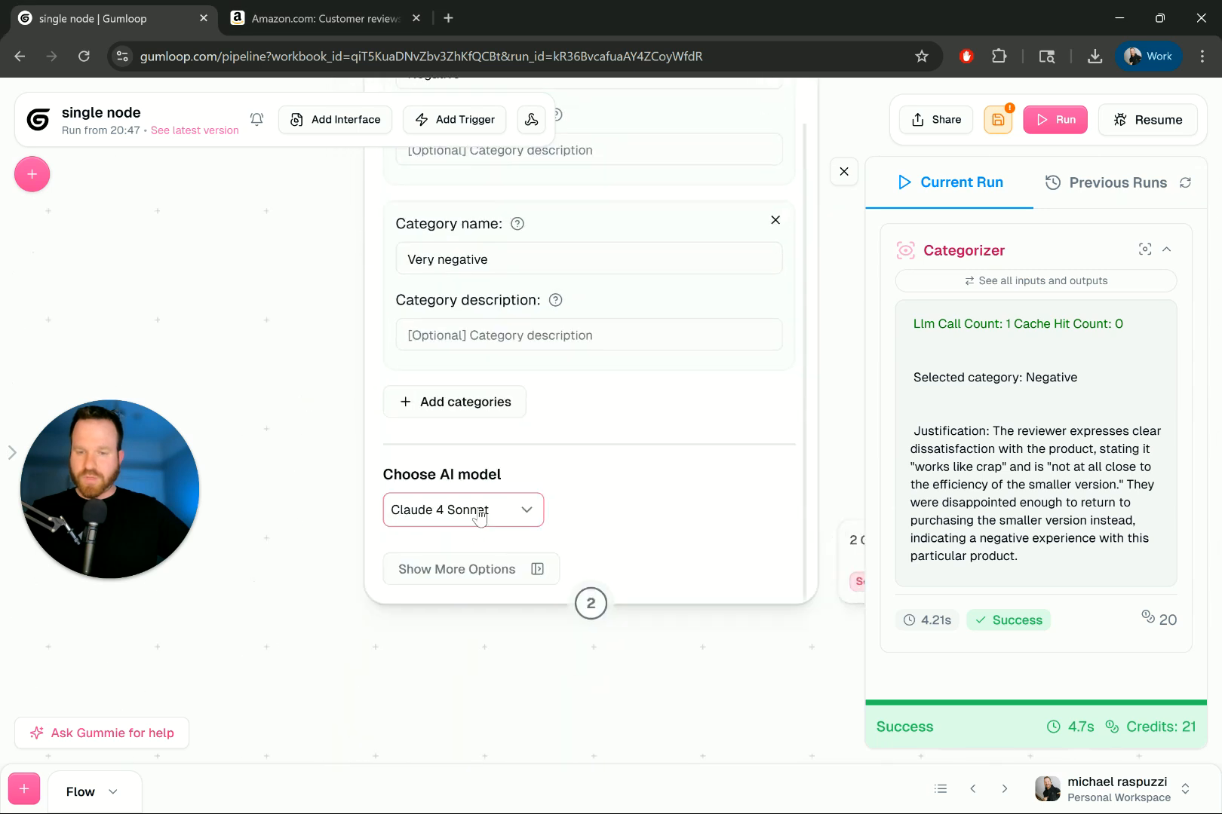
{"action": "left_click", "coordinate": [467, 509]}
{"action": "scroll", "coordinate": [501, 617], "scroll_direction": "down", "scroll_amount": 5}
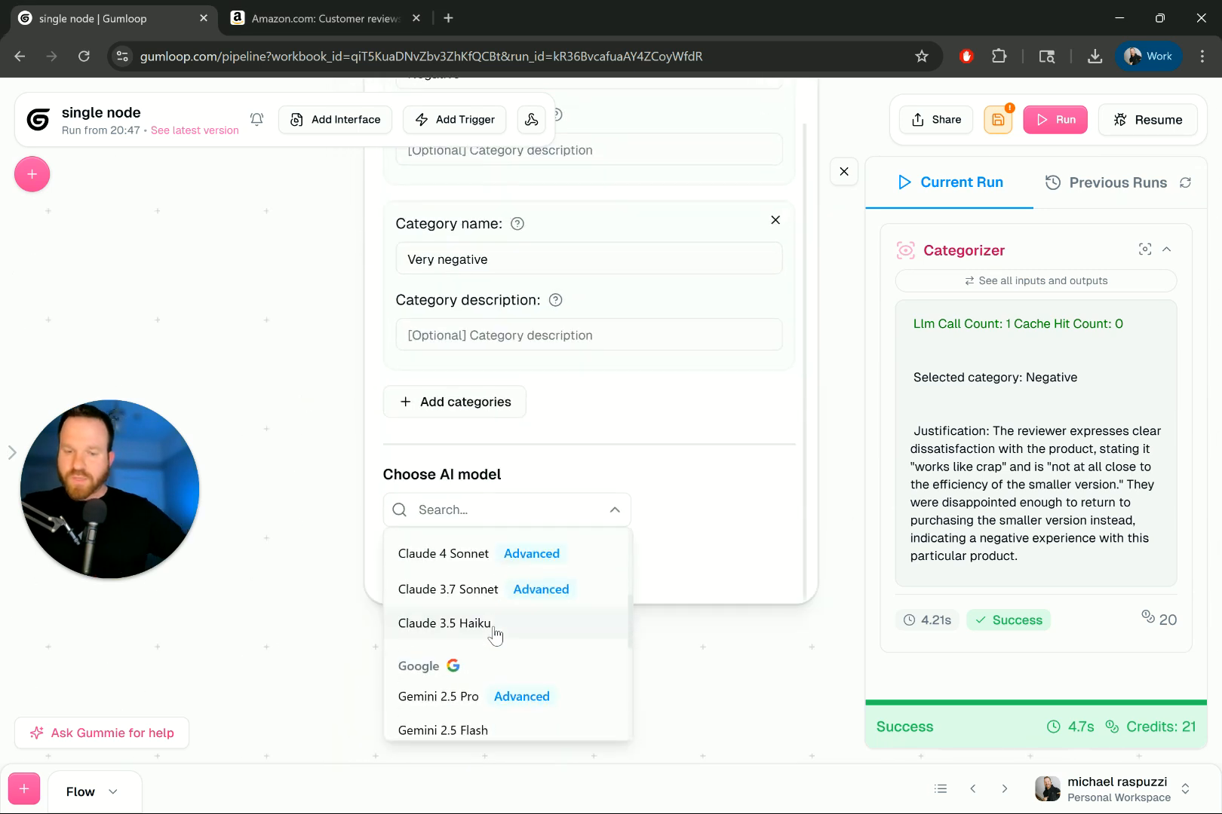
{"action": "left_click", "coordinate": [491, 621]}
{"action": "left_click", "coordinate": [1009, 119]}
{"action": "left_click", "coordinate": [1055, 119]}
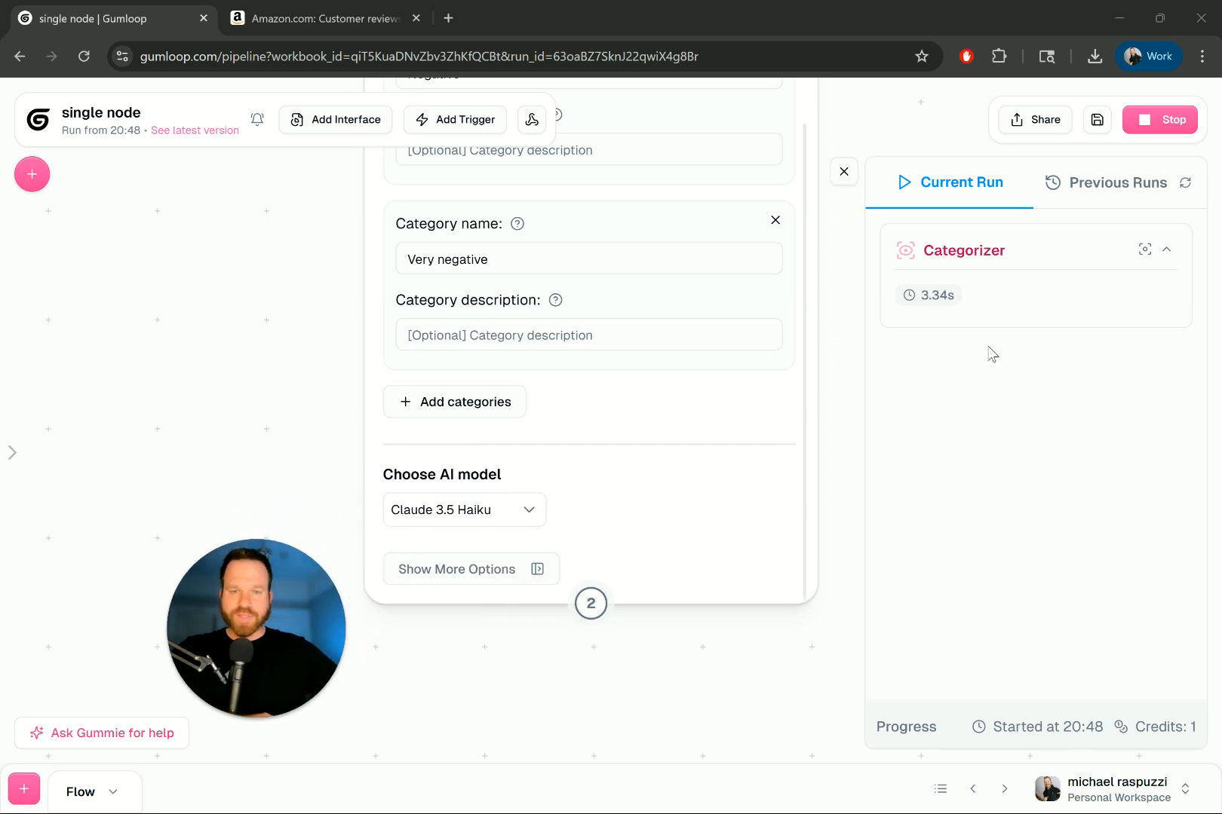
Examine the category and justification that Claude 3.5 Haiku gives for the long one-star review
{"action": "left_click_drag", "start_coordinate": [1025, 307], "coordinate": [1089, 305]}
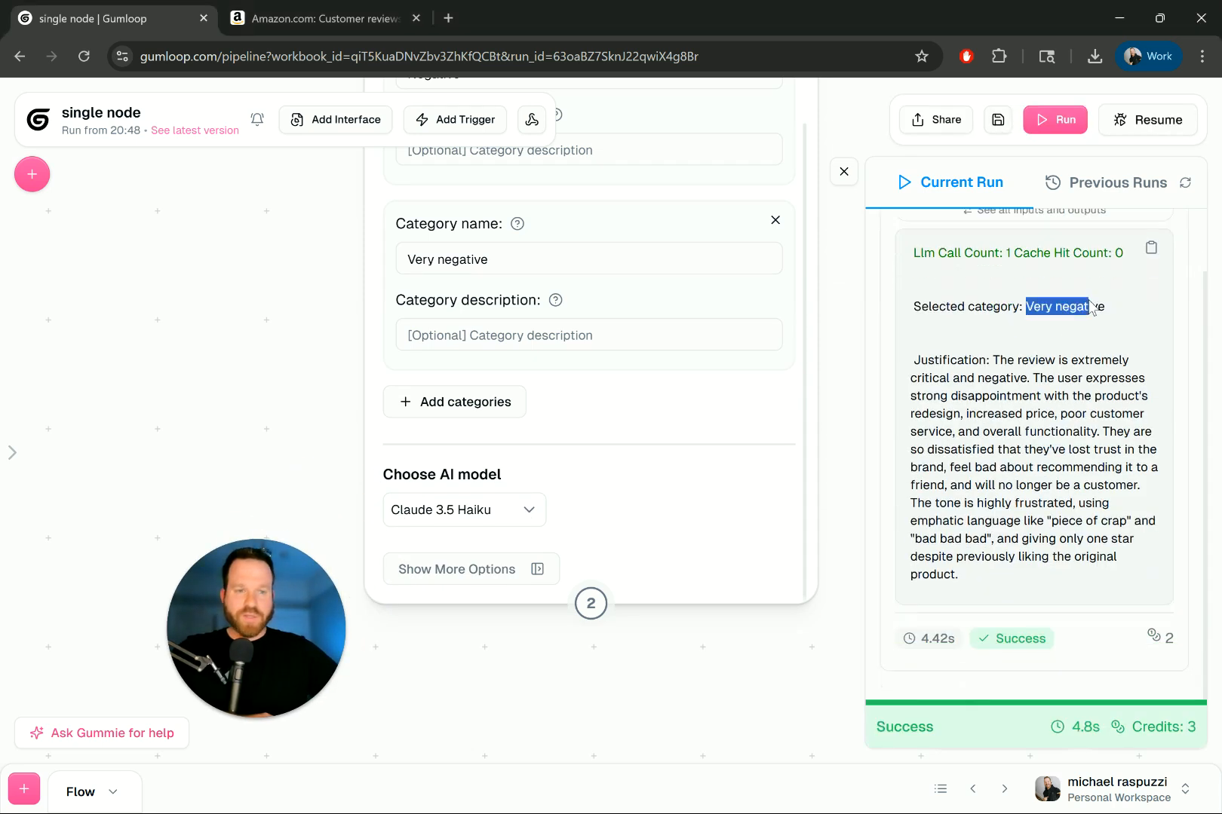
{"action": "left_click_drag", "start_coordinate": [1015, 359], "coordinate": [1091, 365]}
{"action": "left_click_drag", "start_coordinate": [954, 397], "coordinate": [1083, 467]}
{"action": "left_click", "coordinate": [1101, 483]}
{"action": "left_click_drag", "start_coordinate": [943, 414], "coordinate": [1113, 556]}
{"action": "left_click", "coordinate": [1056, 520]}
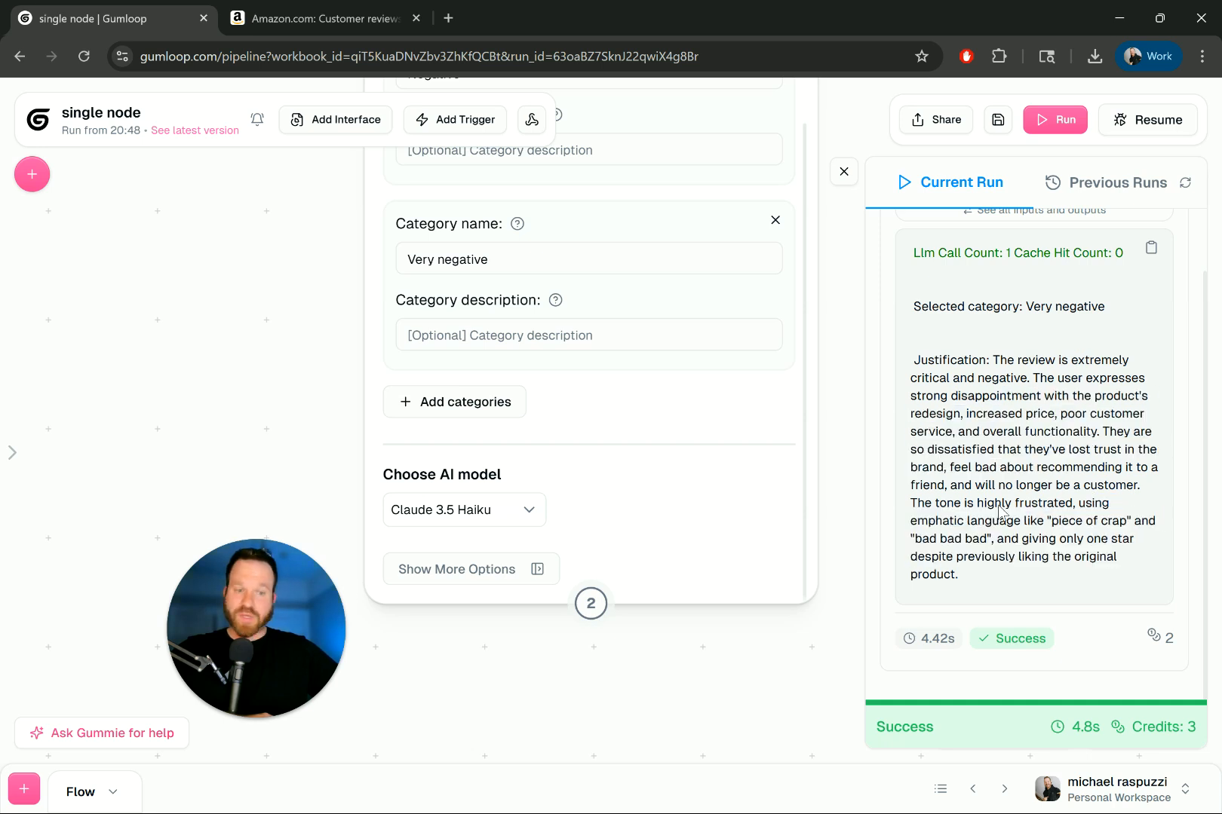
{"action": "left_click_drag", "start_coordinate": [994, 503], "coordinate": [1031, 558]}
On the Amazon page, copy the text of the one-star "Flimsy" review
{"action": "left_click", "coordinate": [298, 28]}
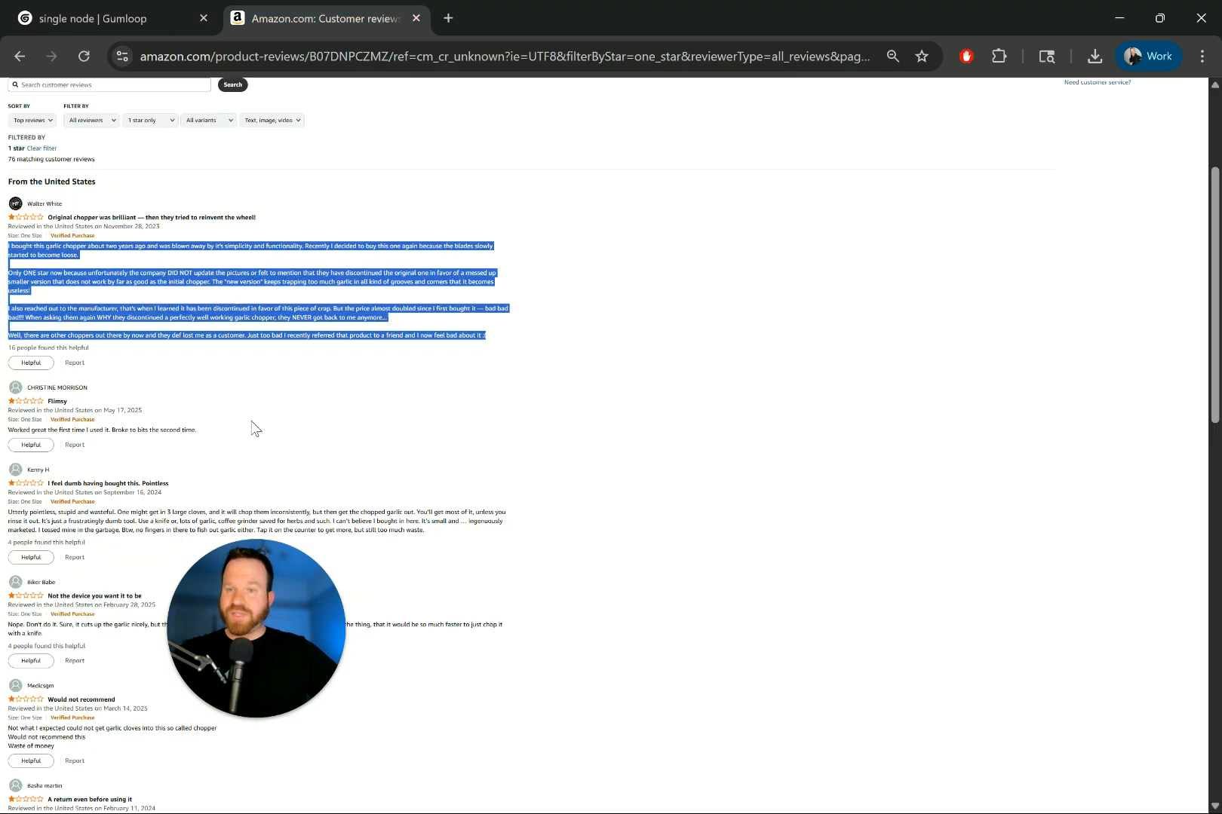
{"action": "triple_click", "coordinate": [66, 430]}
{"action": "key", "text": "ctrl+c"}
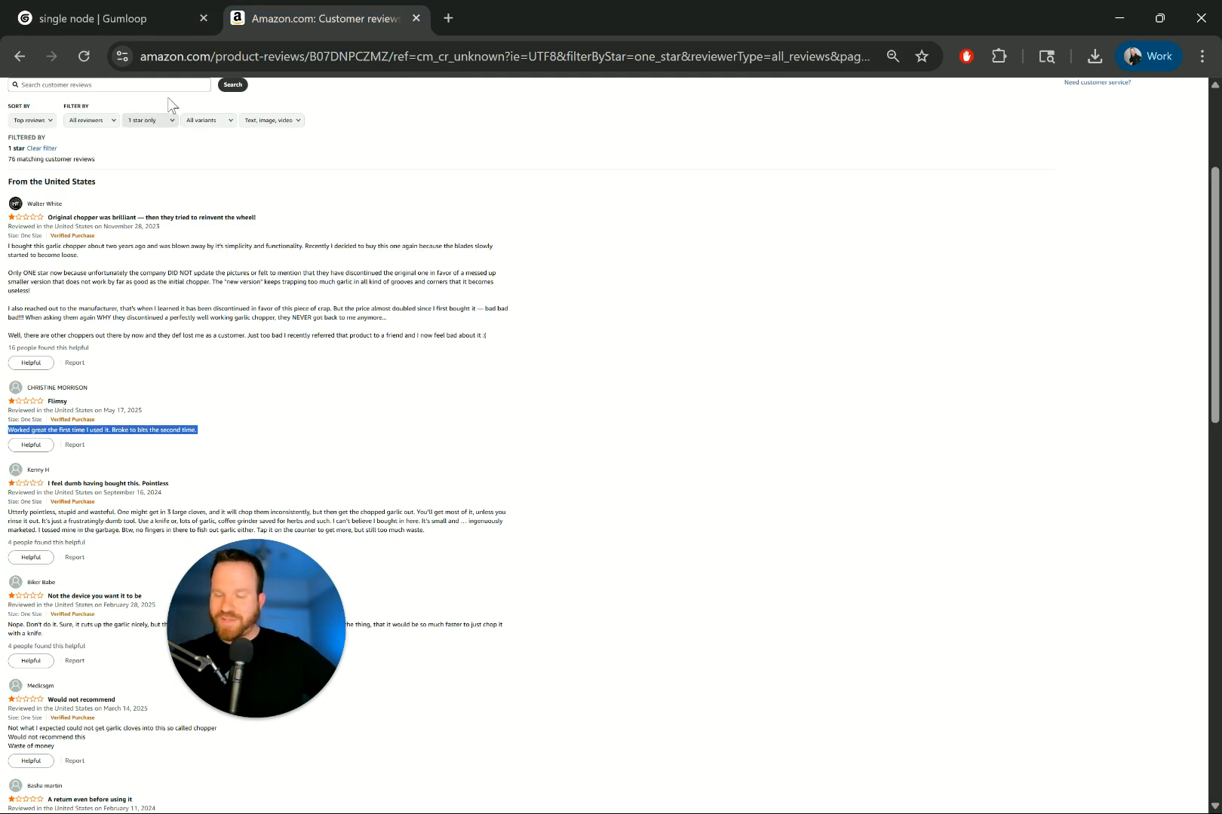
Back in Gumloop, replace the content to categorize with the copied "Flimsy" review, remove the trailing blank line, and run the flow
{"action": "left_click", "coordinate": [163, 23]}
{"action": "scroll", "coordinate": [551, 319], "scroll_direction": "up", "scroll_amount": 10}
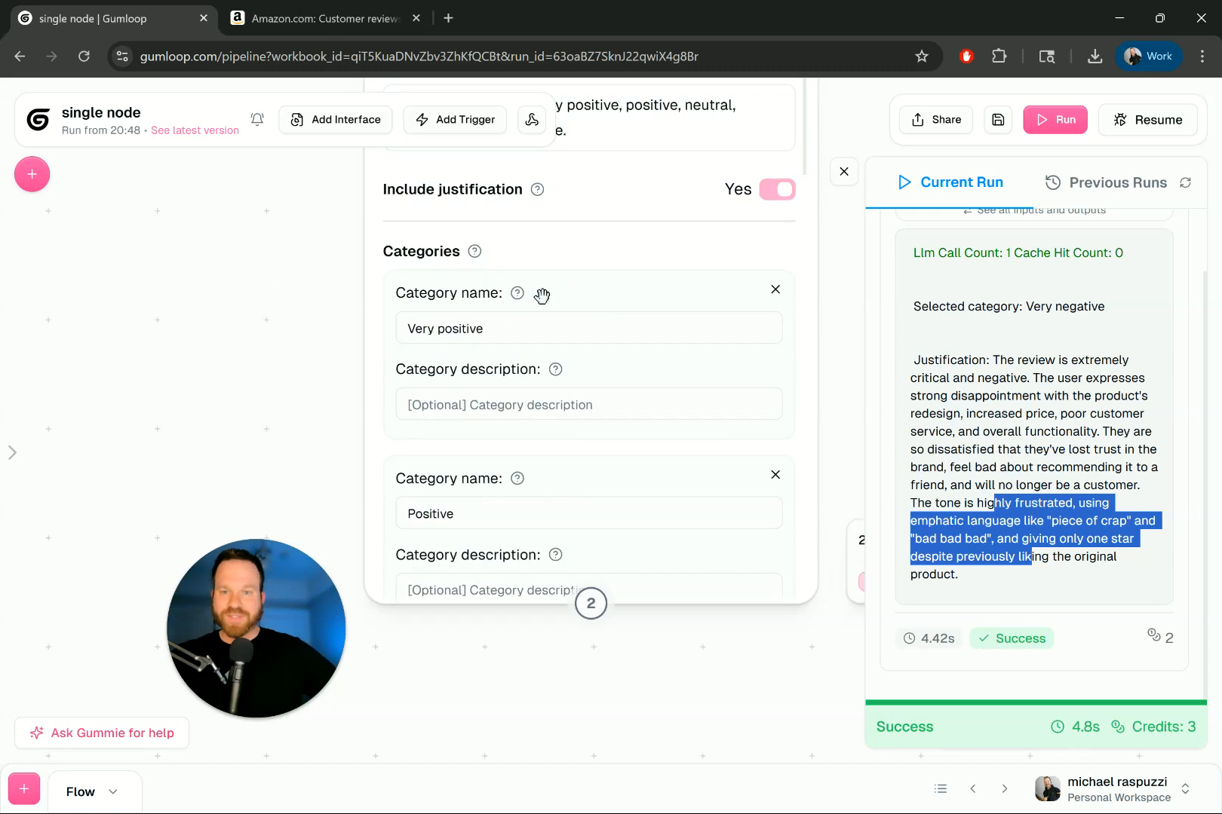
{"action": "scroll", "coordinate": [346, 428], "scroll_direction": "up", "scroll_amount": 3}
{"action": "triple_click", "coordinate": [565, 245]}
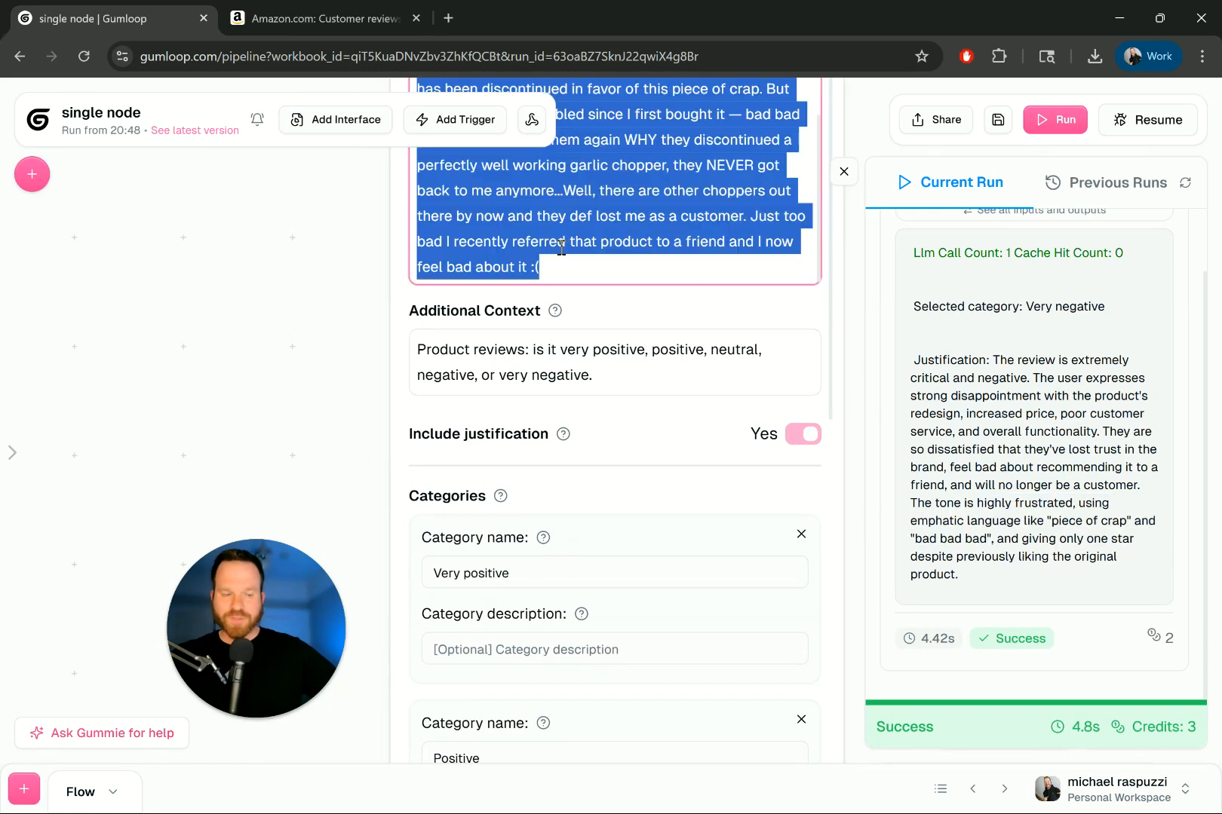
{"action": "key", "text": "ctrl+v"}
{"action": "scroll", "coordinate": [444, 401], "scroll_direction": "up", "scroll_amount": 3}
{"action": "left_click", "coordinate": [548, 256]}
{"action": "key", "text": "ctrl+v"}
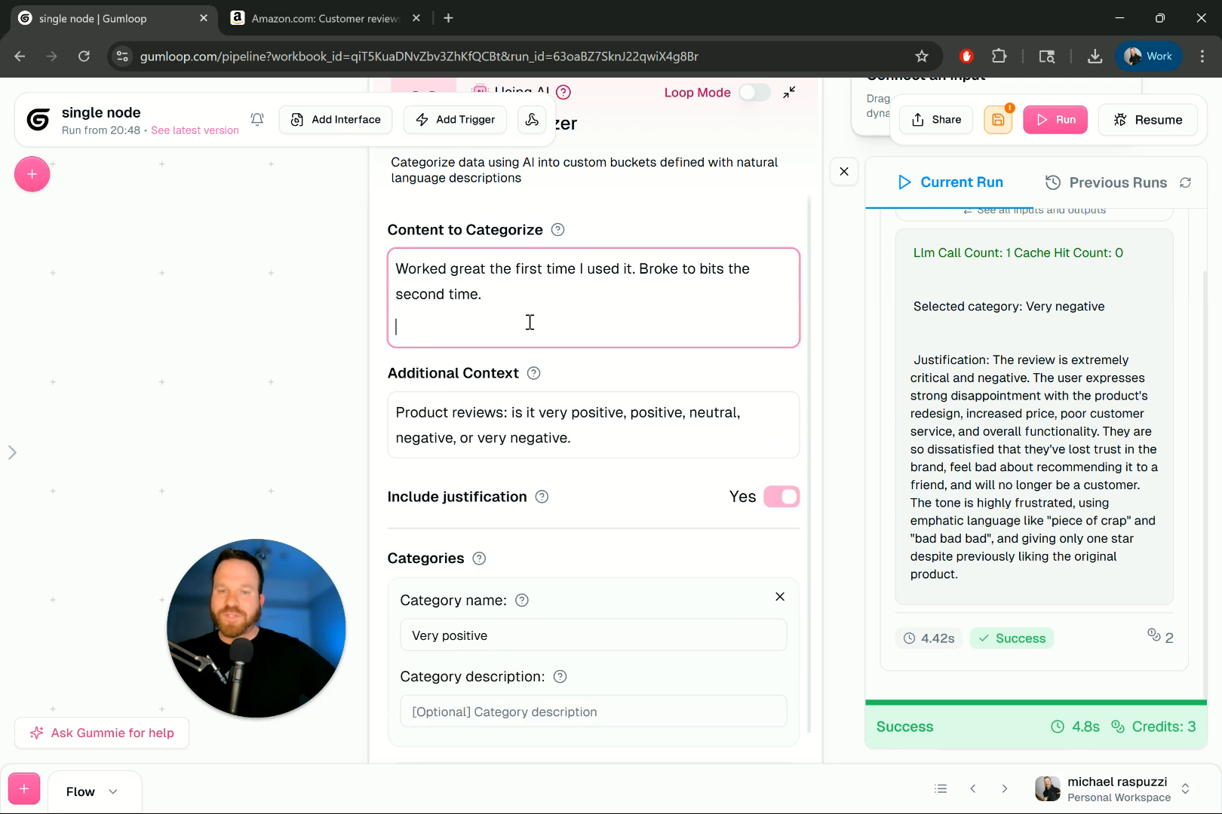
{"action": "key", "text": "BackSpace"}
{"action": "left_click", "coordinate": [1054, 119]}
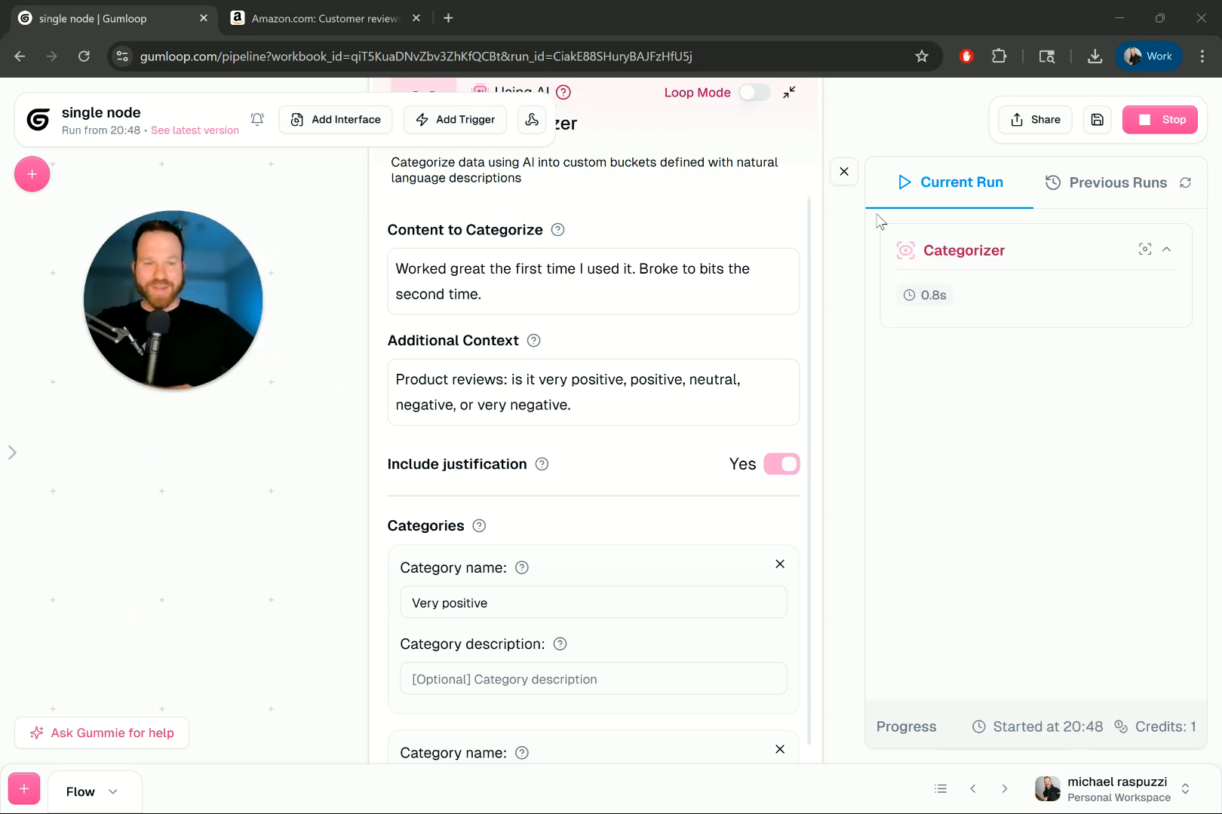
Read the category and justification that Claude 3.5 Haiku gives for the "Flimsy" review
{"action": "left_click_drag", "start_coordinate": [1131, 398], "coordinate": [1106, 436]}
{"action": "left_click", "coordinate": [1061, 336]}
{"action": "left_click", "coordinate": [1061, 335]}
{"action": "left_click_drag", "start_coordinate": [1032, 466], "coordinate": [1143, 468]}
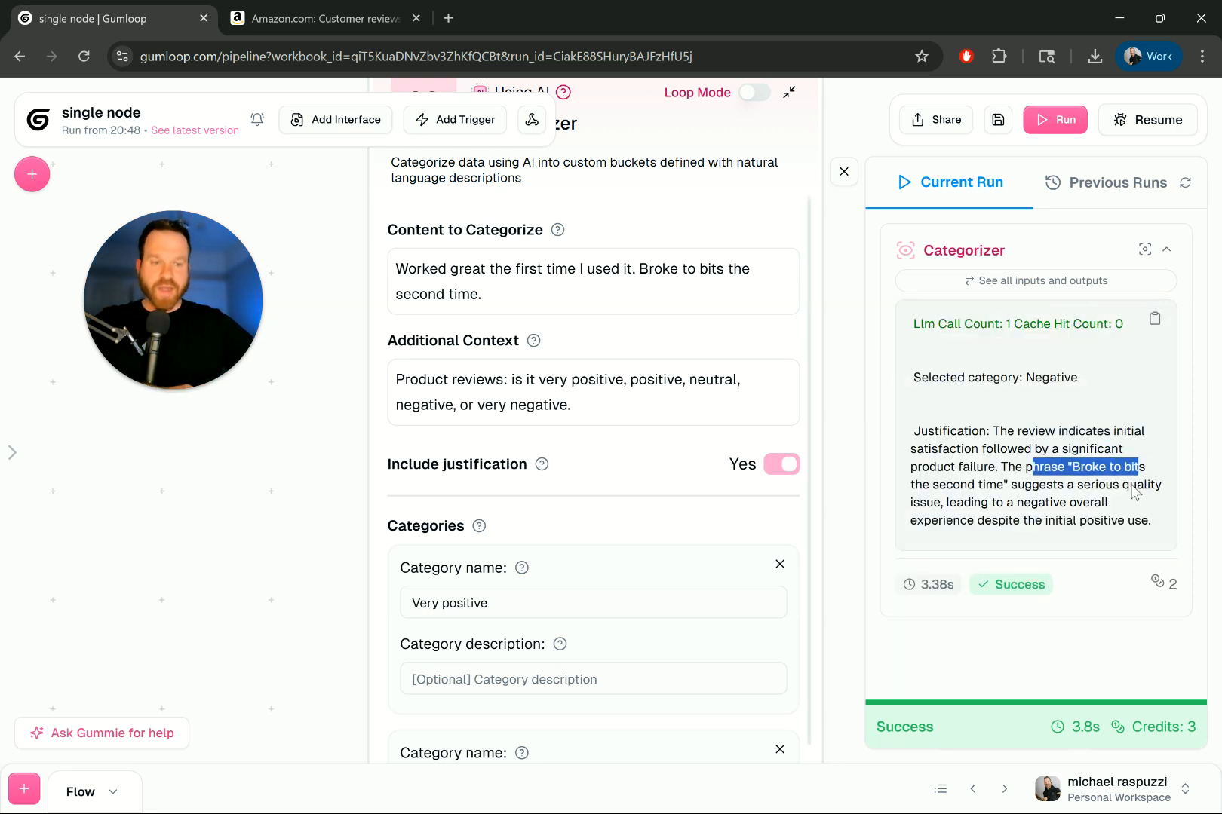
Set the Categorizer's AI model to Claude 4 Sonnet and rerun the flow on the same review
{"action": "scroll", "coordinate": [616, 342], "scroll_direction": "down", "scroll_amount": 8}
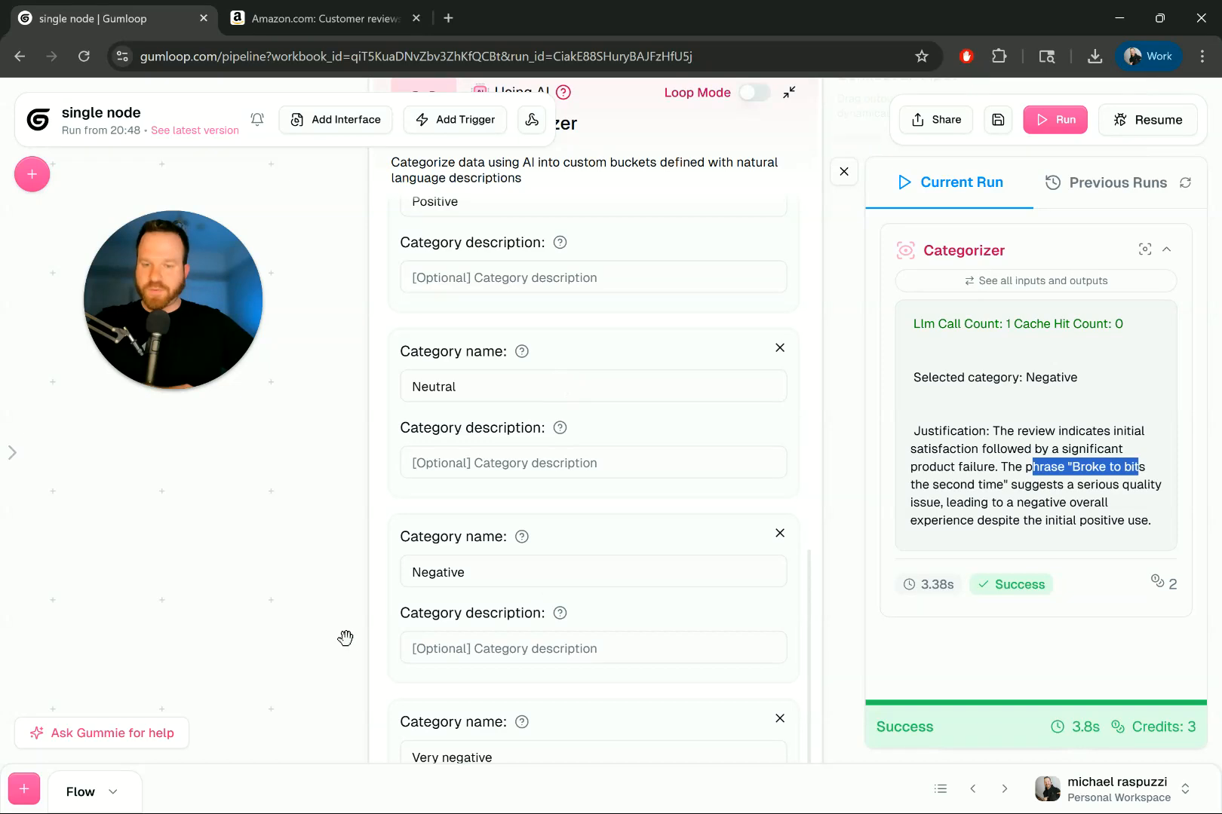
{"action": "scroll", "coordinate": [362, 643], "scroll_direction": "down", "scroll_amount": 3}
{"action": "left_click", "coordinate": [467, 603]}
{"action": "scroll", "coordinate": [455, 613], "scroll_direction": "down", "scroll_amount": 3}
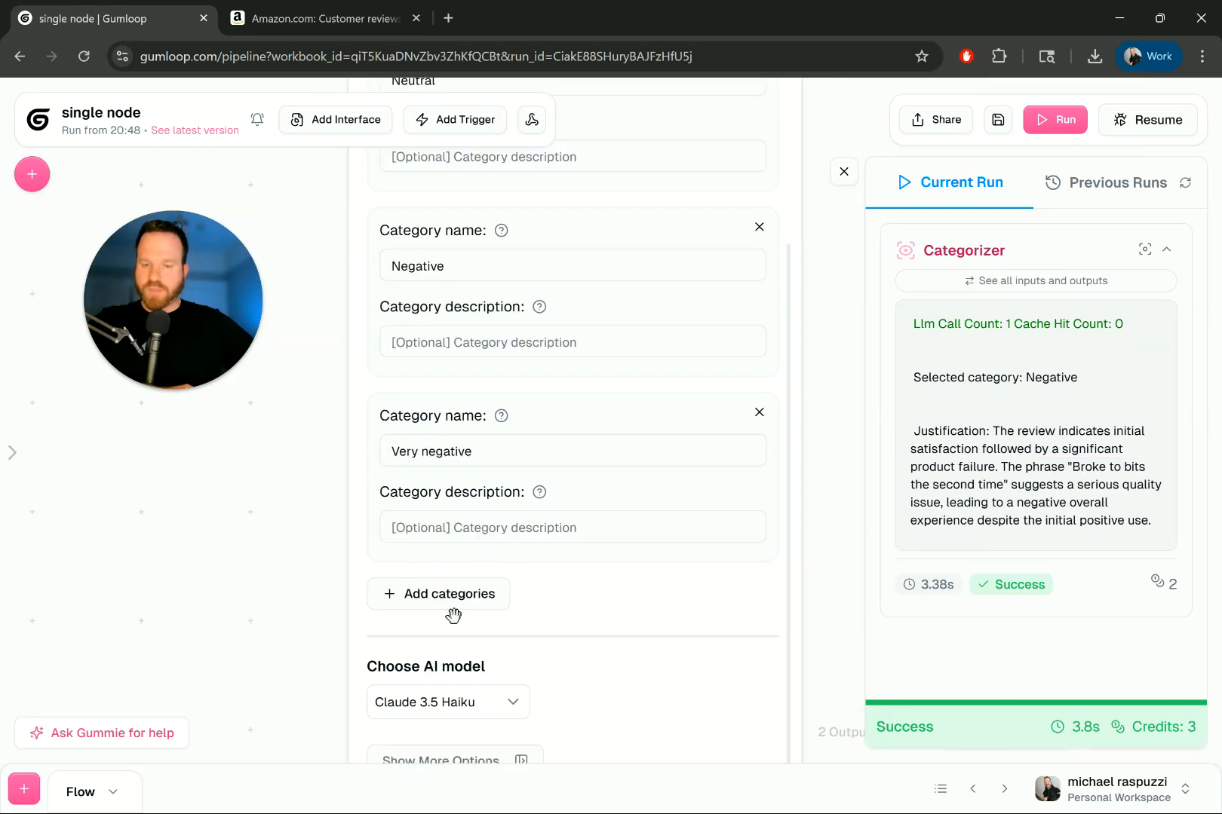
{"action": "left_click", "coordinate": [455, 703]}
{"action": "scroll", "coordinate": [530, 562], "scroll_direction": "down", "scroll_amount": 5}
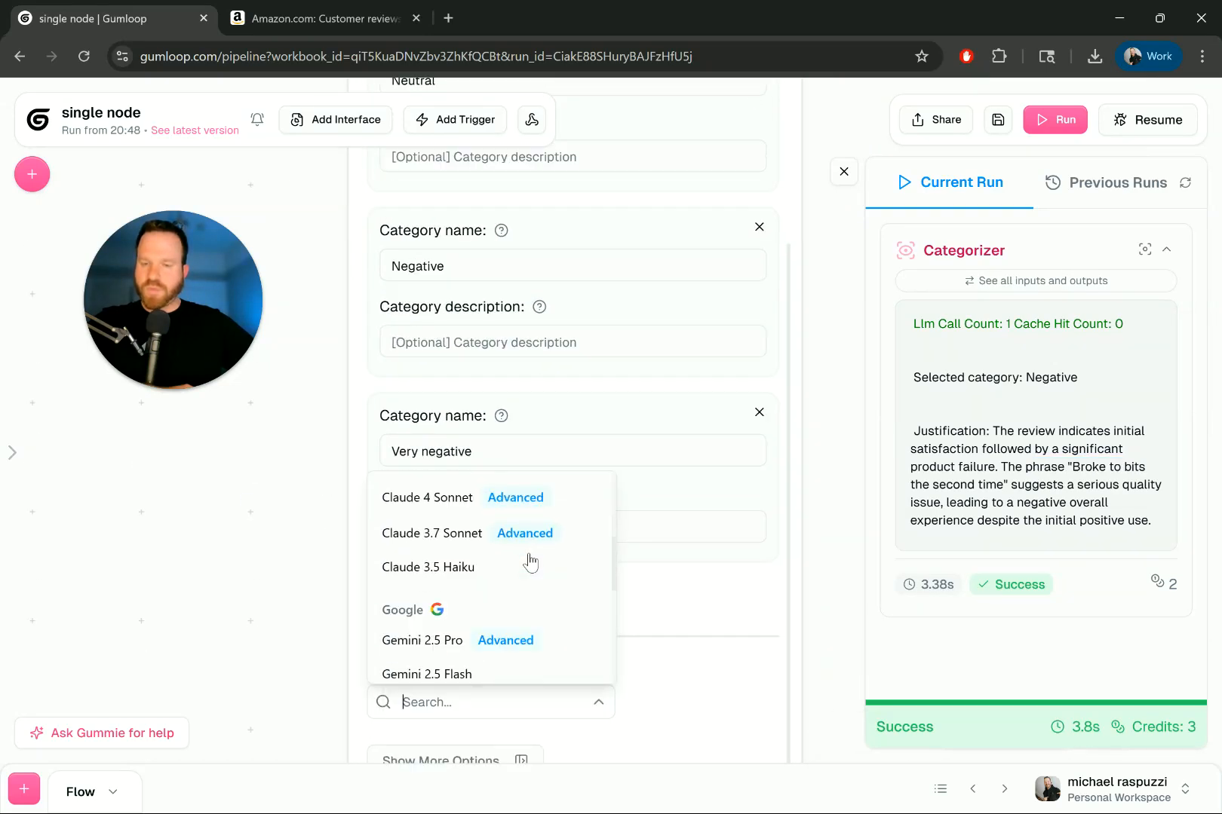
{"action": "scroll", "coordinate": [527, 562], "scroll_direction": "up", "scroll_amount": 3}
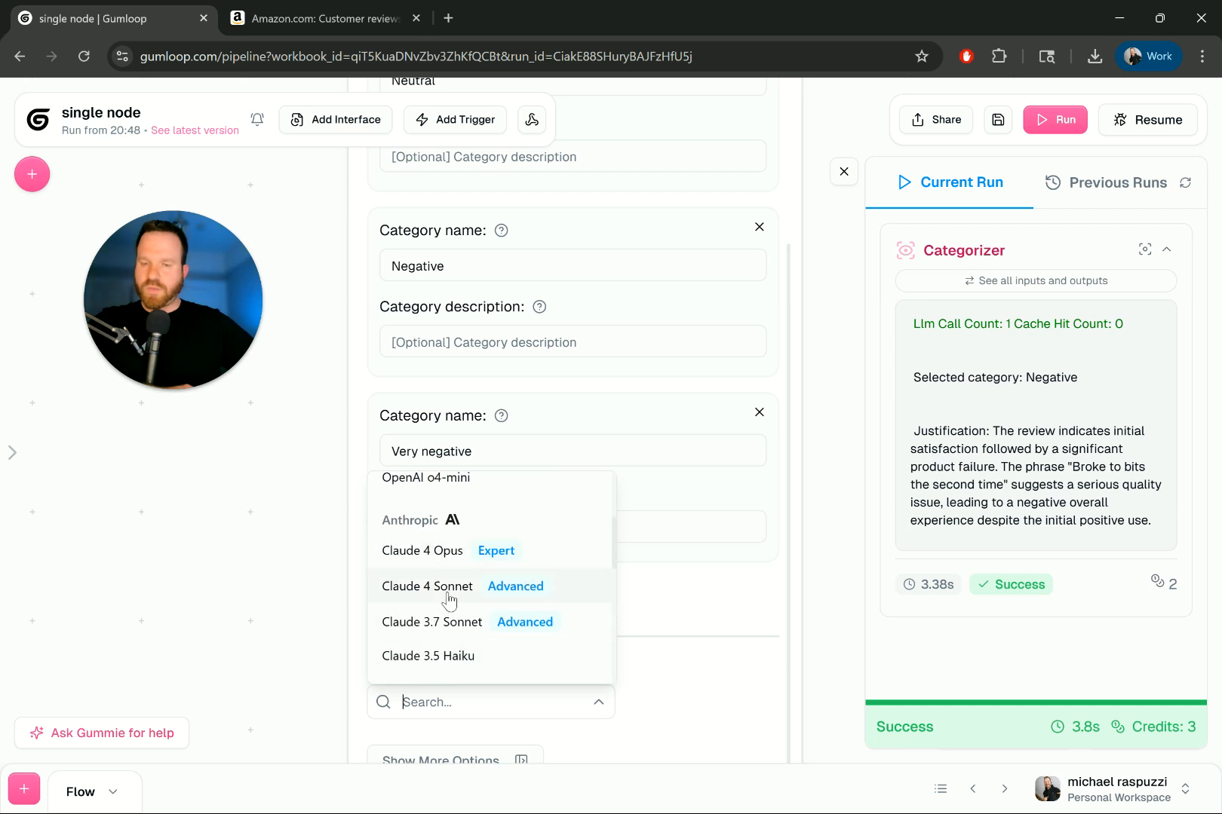
{"action": "left_click", "coordinate": [449, 586]}
{"action": "left_click", "coordinate": [1051, 120]}
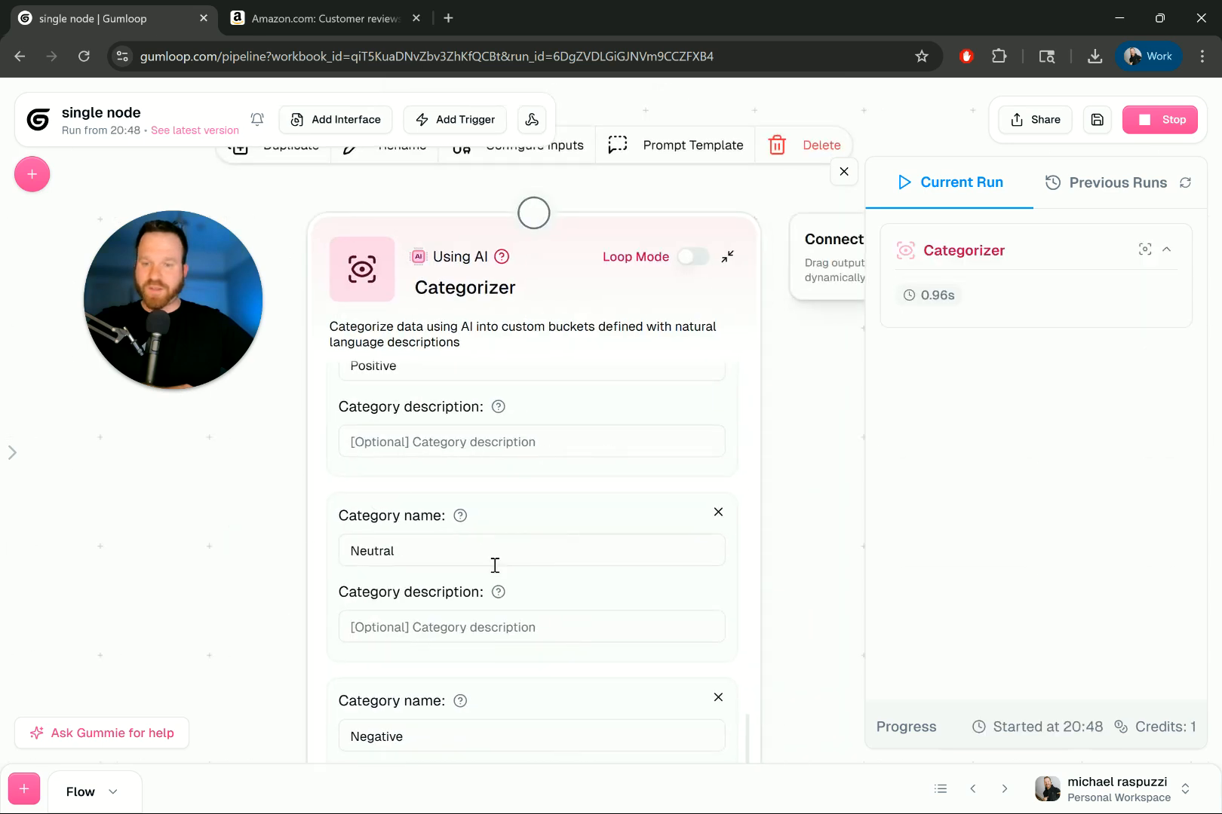
Review the Claude 4 Sonnet result with its full inputs and outputs, and look over the list of previous runs
{"action": "scroll", "coordinate": [495, 565], "scroll_direction": "up", "scroll_amount": 6}
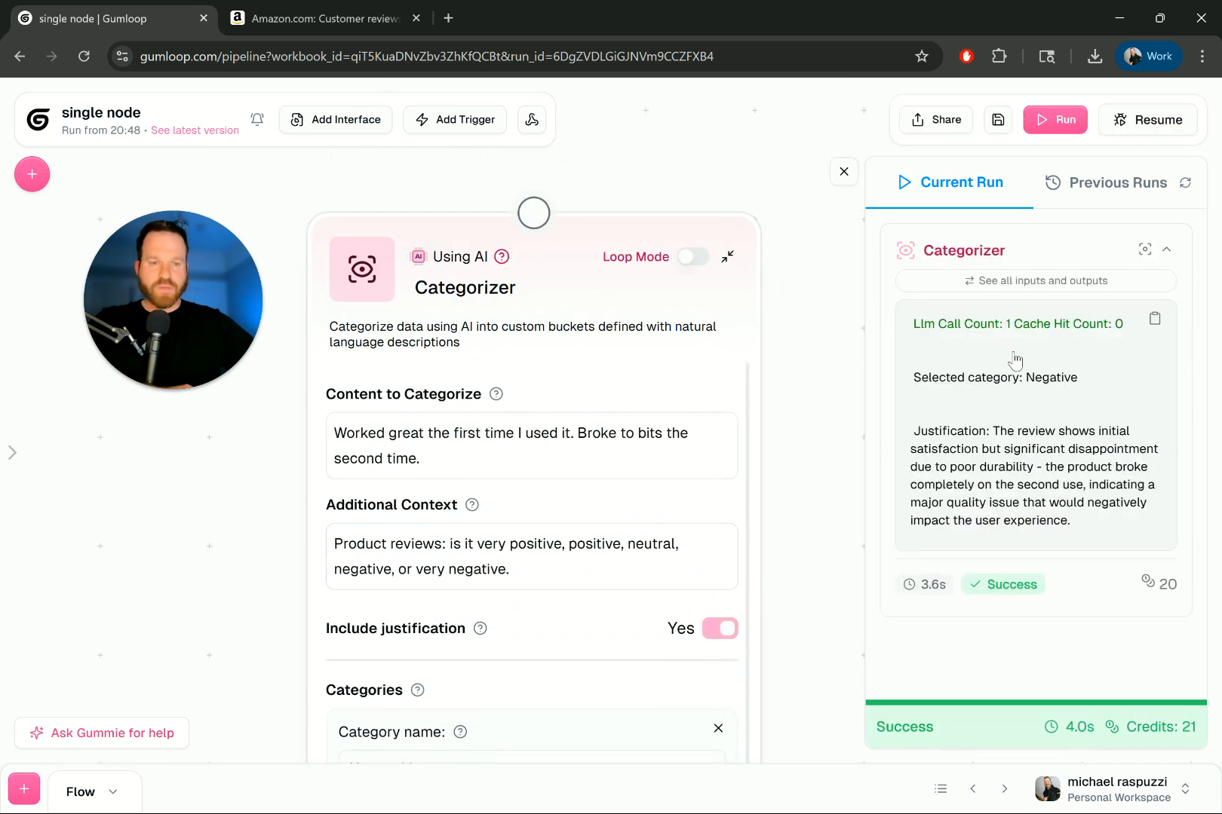
{"action": "left_click", "coordinate": [1052, 281]}
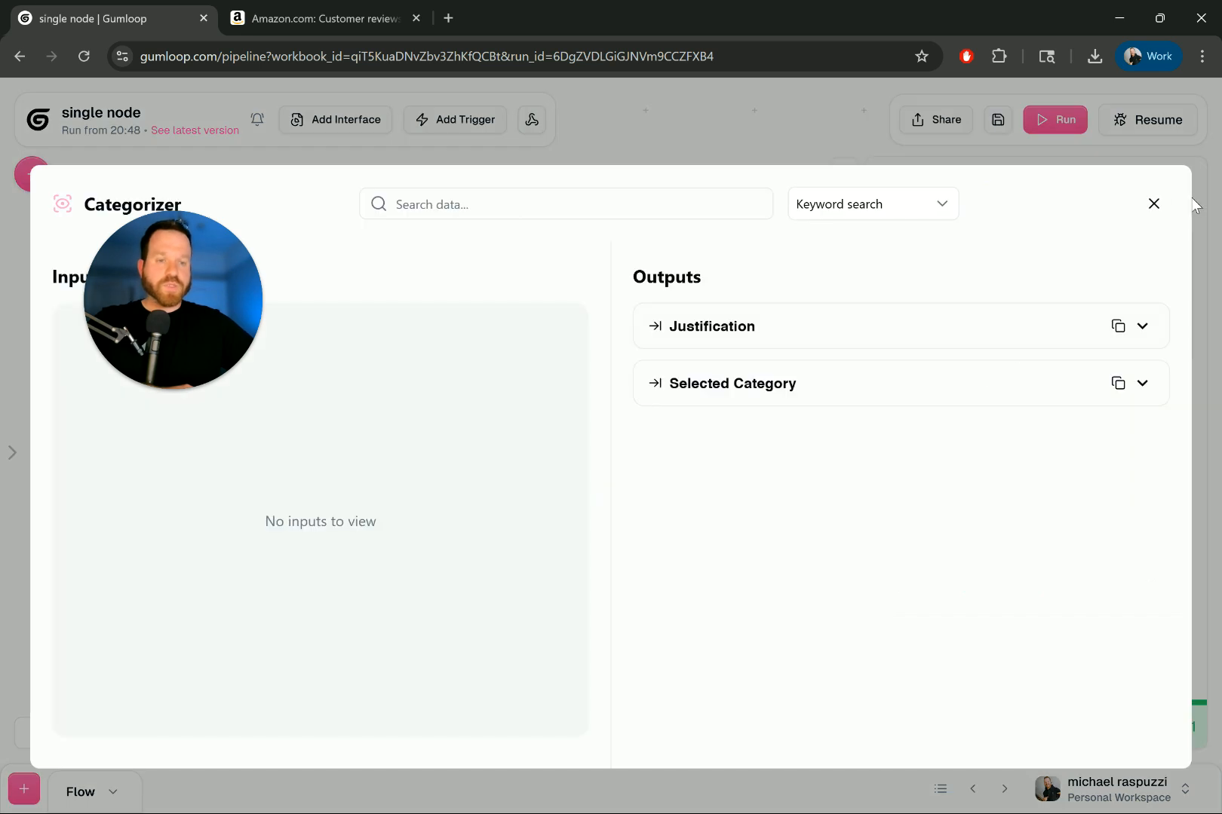
{"action": "left_click", "coordinate": [1143, 210]}
{"action": "left_click", "coordinate": [1023, 294]}
{"action": "left_click", "coordinate": [1165, 202]}
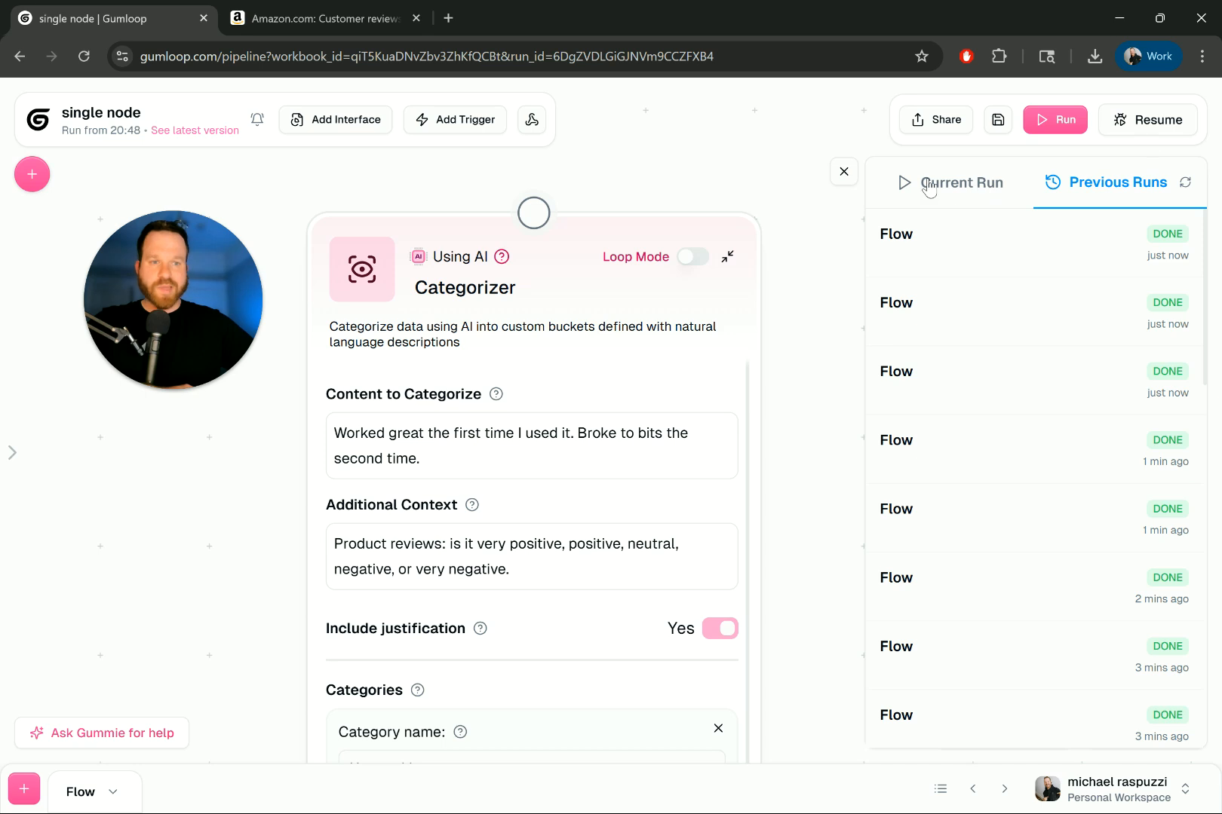
Close the run results, collapse the Categorizer node, and reposition it on the canvas
{"action": "left_click", "coordinate": [844, 172]}
{"action": "left_click_drag", "start_coordinate": [759, 321], "coordinate": [1003, 229]}
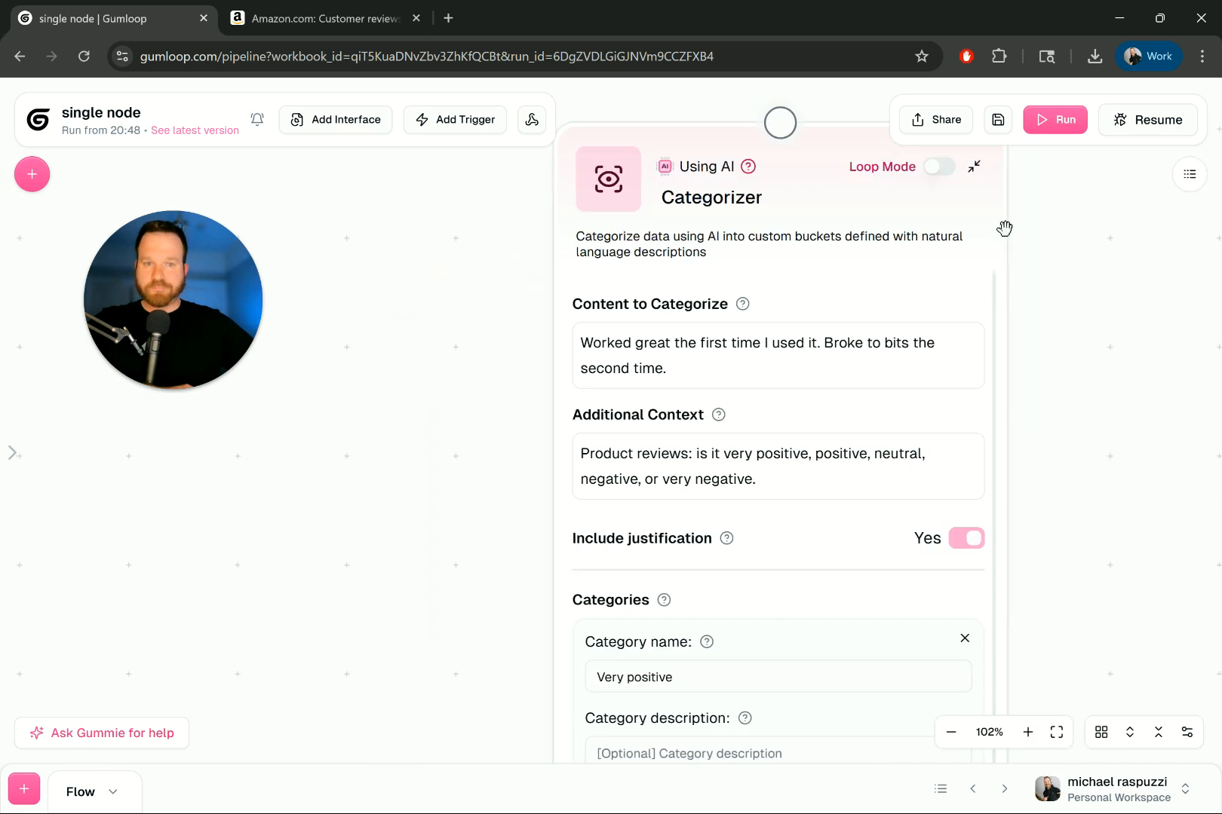
{"action": "left_click", "coordinate": [974, 166]}
{"action": "scroll", "coordinate": [752, 354], "scroll_direction": "up", "scroll_amount": 3}
{"action": "scroll", "coordinate": [741, 355], "scroll_direction": "down", "scroll_amount": 5}
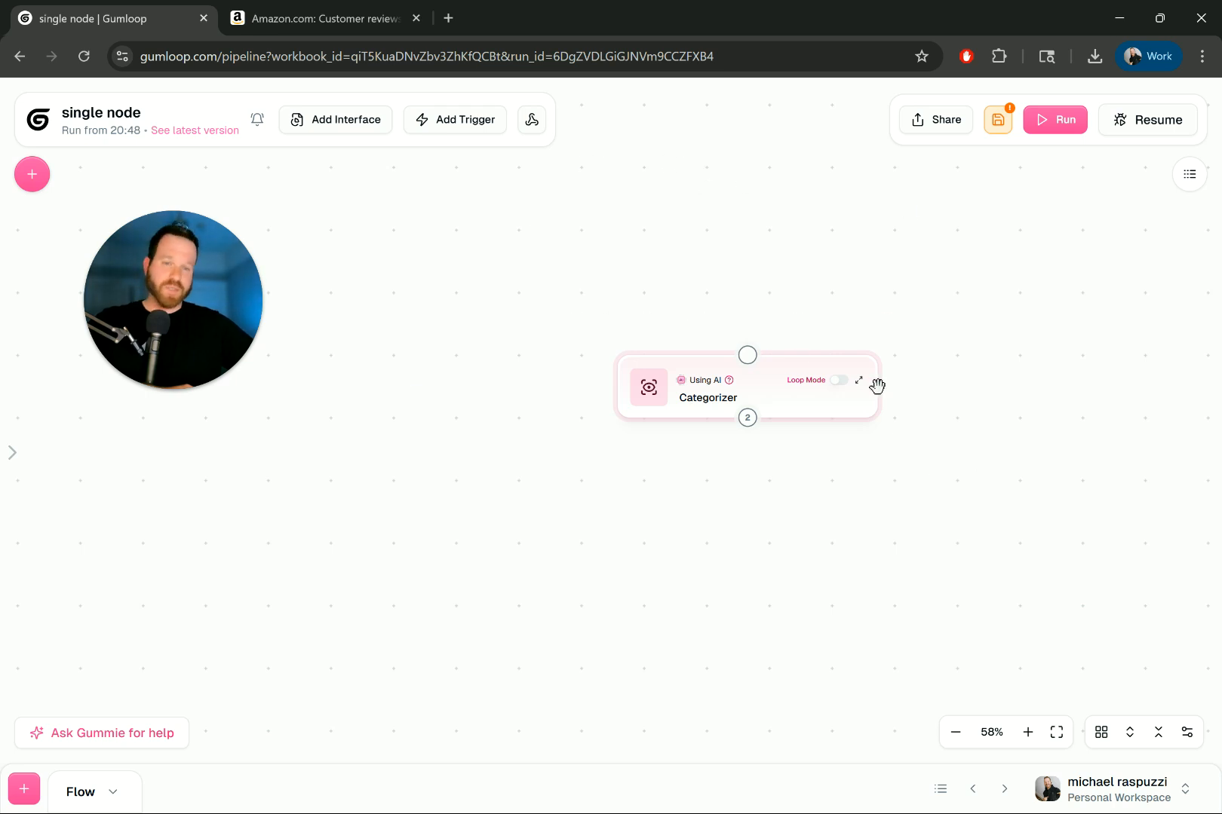
{"action": "left_click_drag", "start_coordinate": [647, 386], "coordinate": [503, 420]}
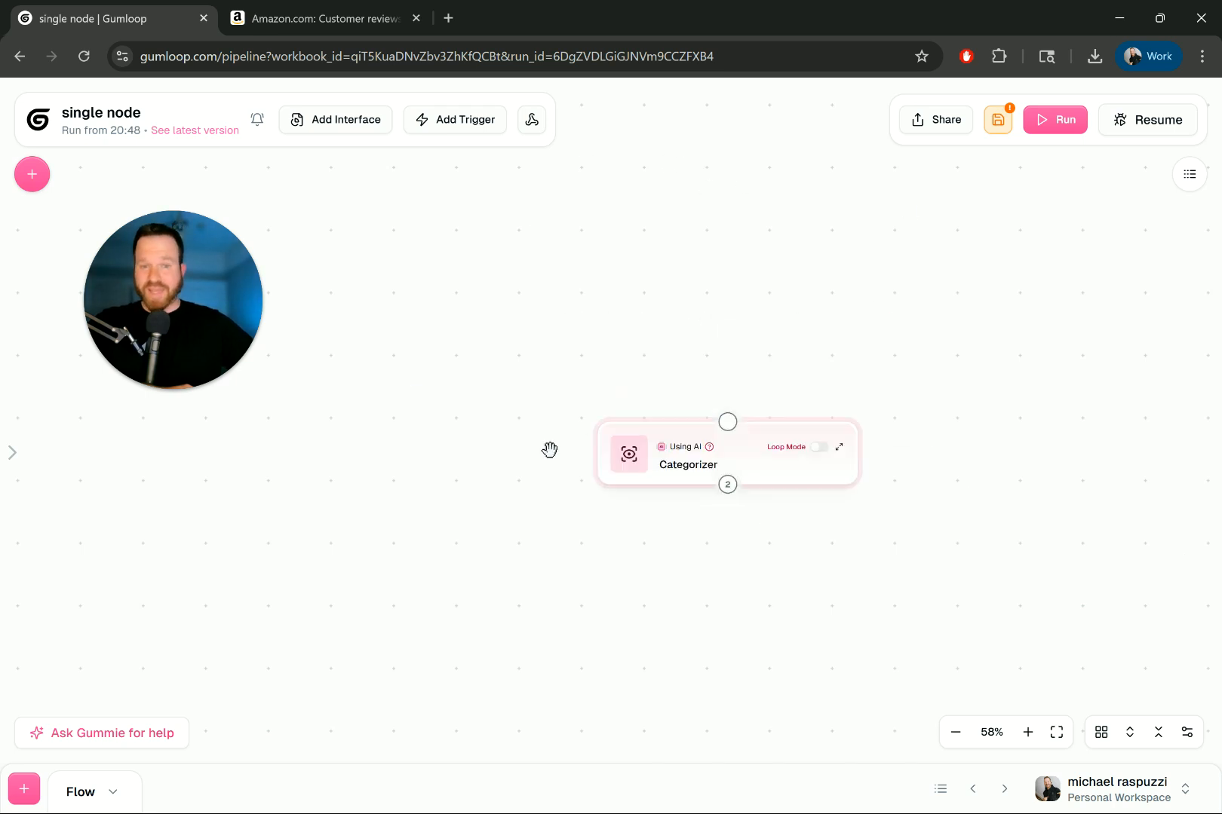
{"action": "left_click_drag", "start_coordinate": [661, 619], "coordinate": [594, 511]}
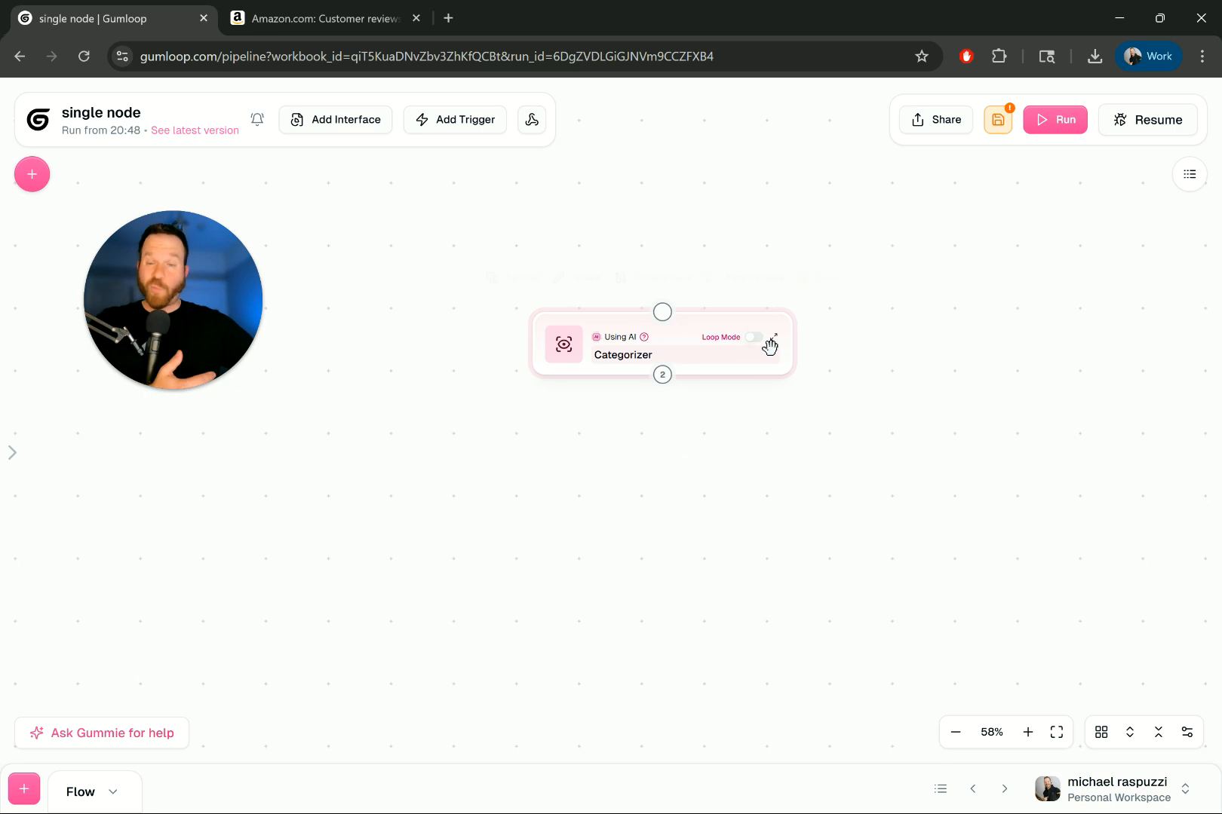
{"action": "mouse_move", "coordinate": [674, 319]}
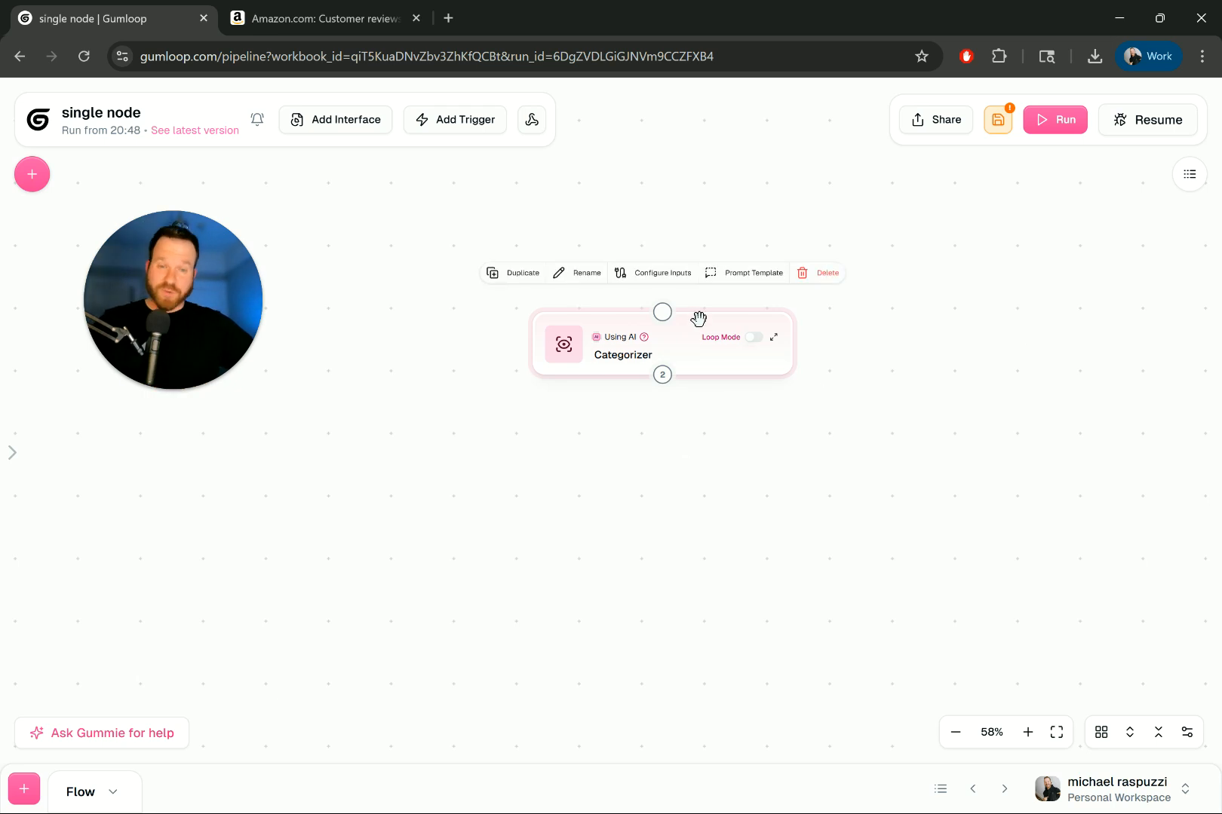
{"action": "scroll", "coordinate": [727, 329], "scroll_direction": "up", "scroll_amount": 5}
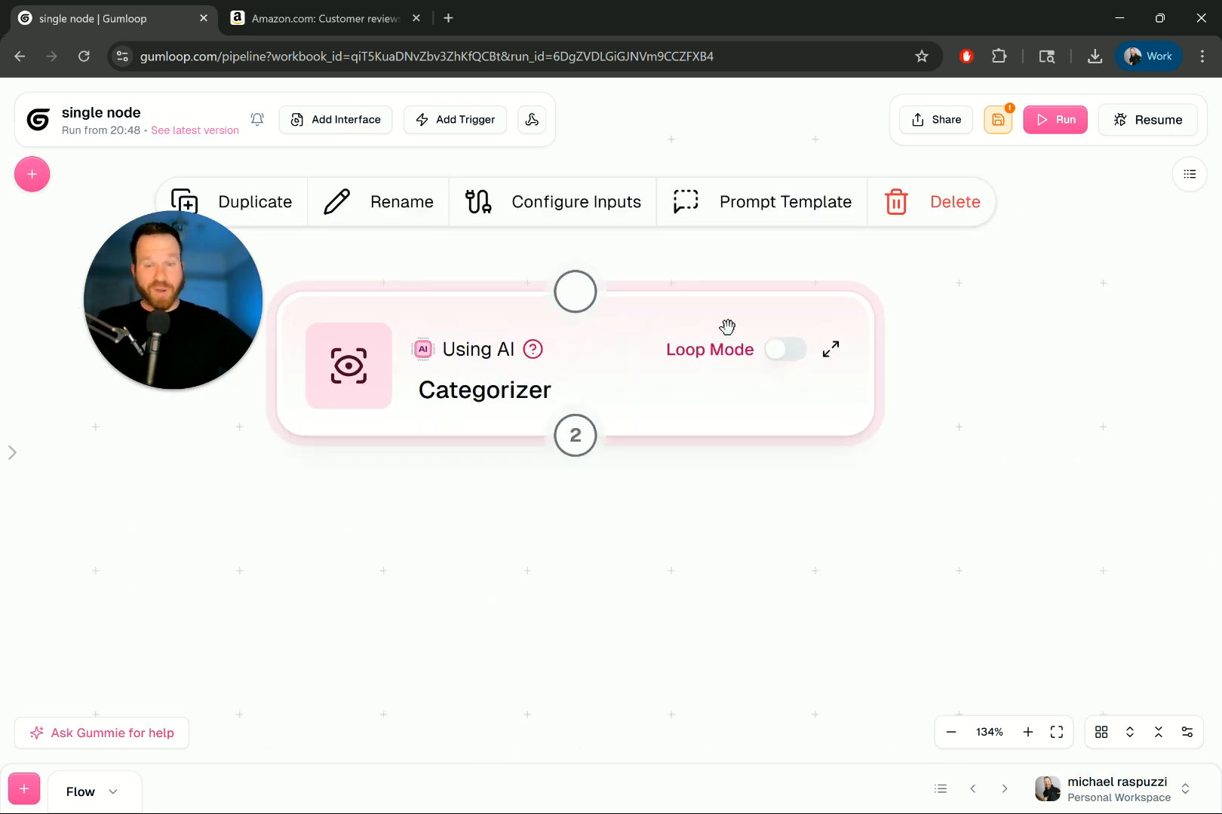
{"action": "scroll", "coordinate": [623, 349], "scroll_direction": "left", "scroll_amount": 3}
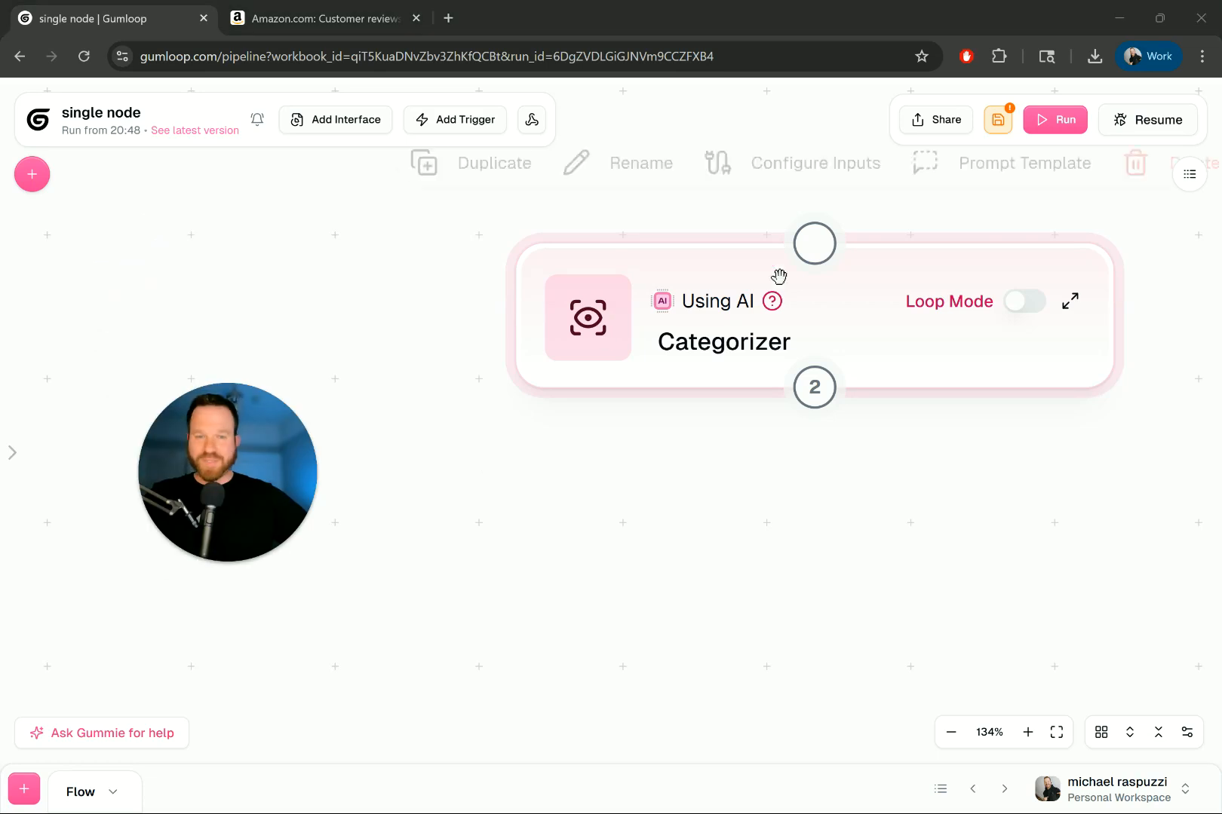